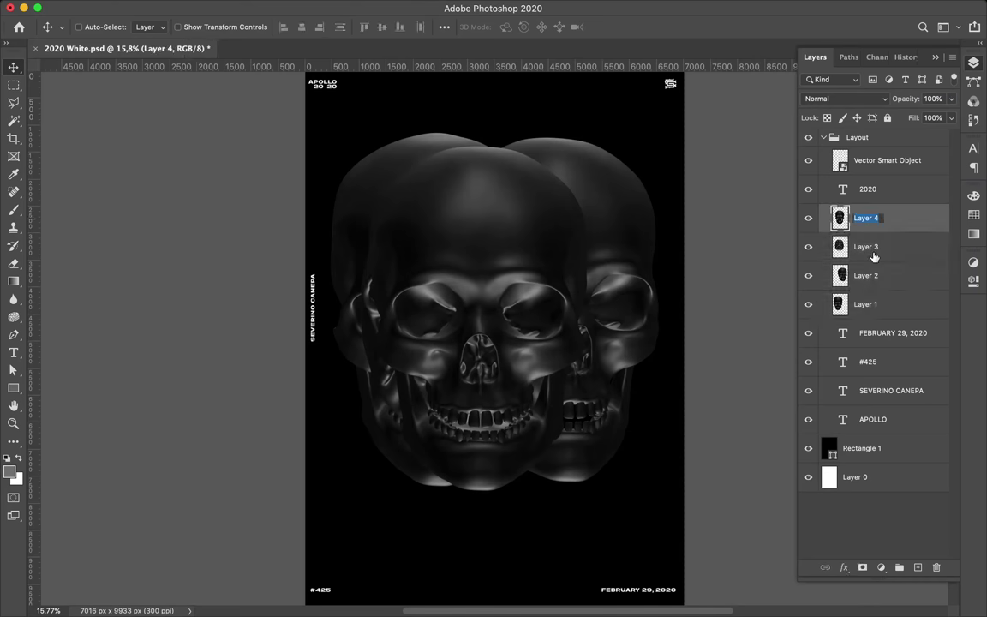
Take skull Layers 1–4 out of the Layout group and select the Rectangle 1 background shape.
left_click(823, 137)
left_click(862, 248)
left_click(862, 275)
key("a")
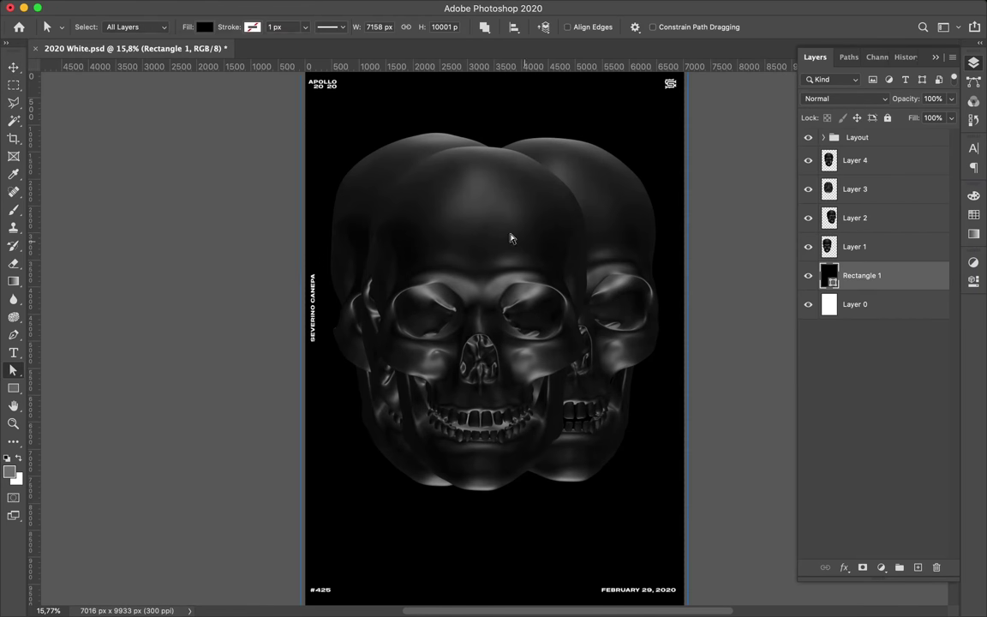
Fill the background rectangle with the black-to-dark-grey gradient from the Grays presets.
left_click(203, 27)
left_click(173, 54)
left_click(147, 100)
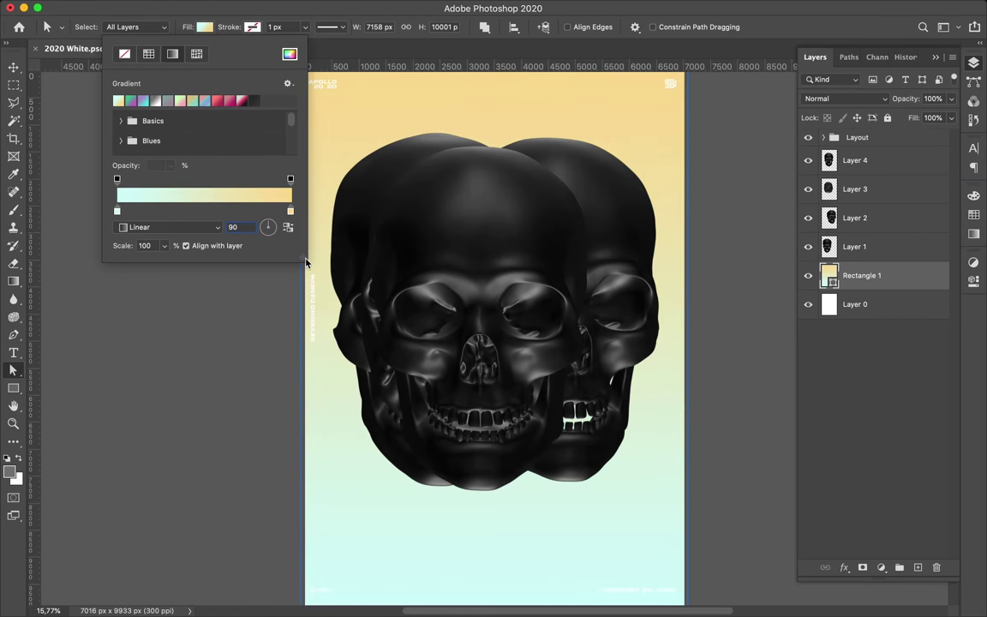
scroll(198, 137, "down", 5)
left_click(121, 218)
left_click(137, 221)
left_click(121, 217)
left_click(121, 160)
left_click(229, 203)
left_click(270, 204)
Reposition the front and right skulls on the poster and move Layer 2 above Layer 4.
key("v")
left_click(520, 275, "super")
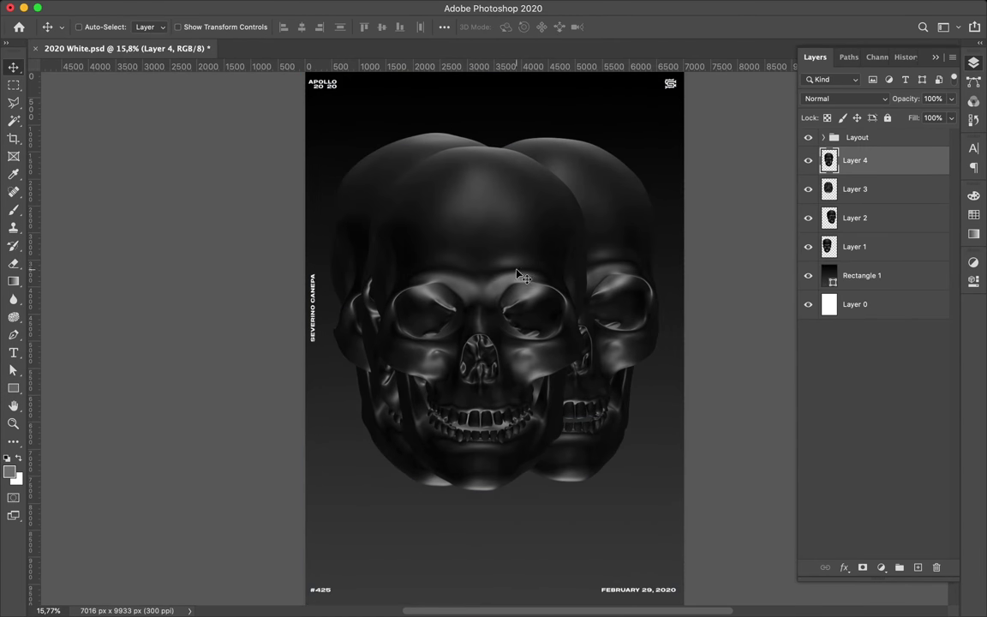
left_click_drag(486, 274, 494, 279)
left_click_drag(557, 236, 639, 309)
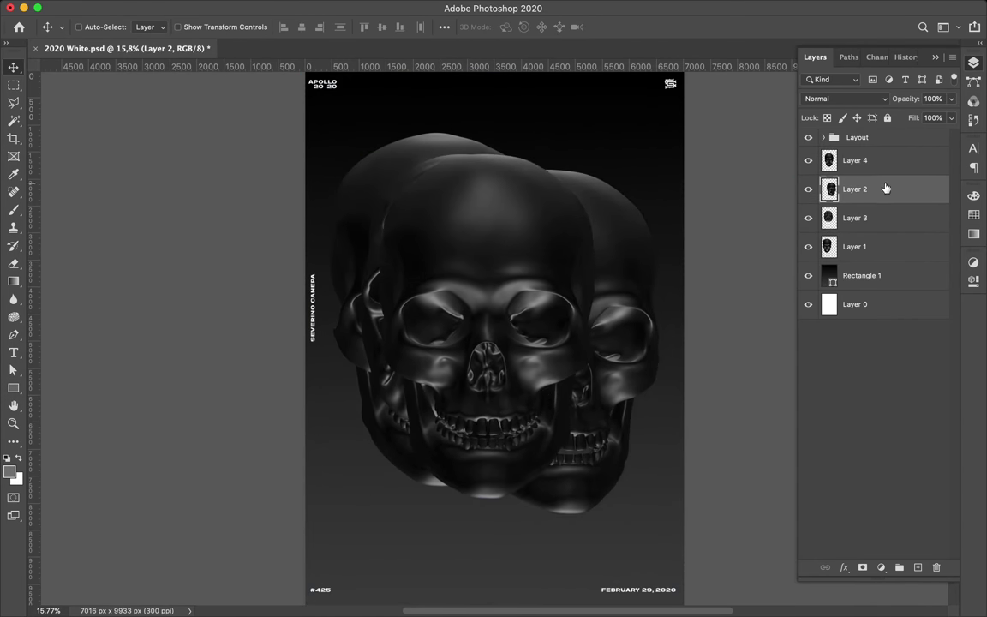
left_click_drag(854, 218, 855, 154)
scroll(607, 433, "up", 3)
key("p")
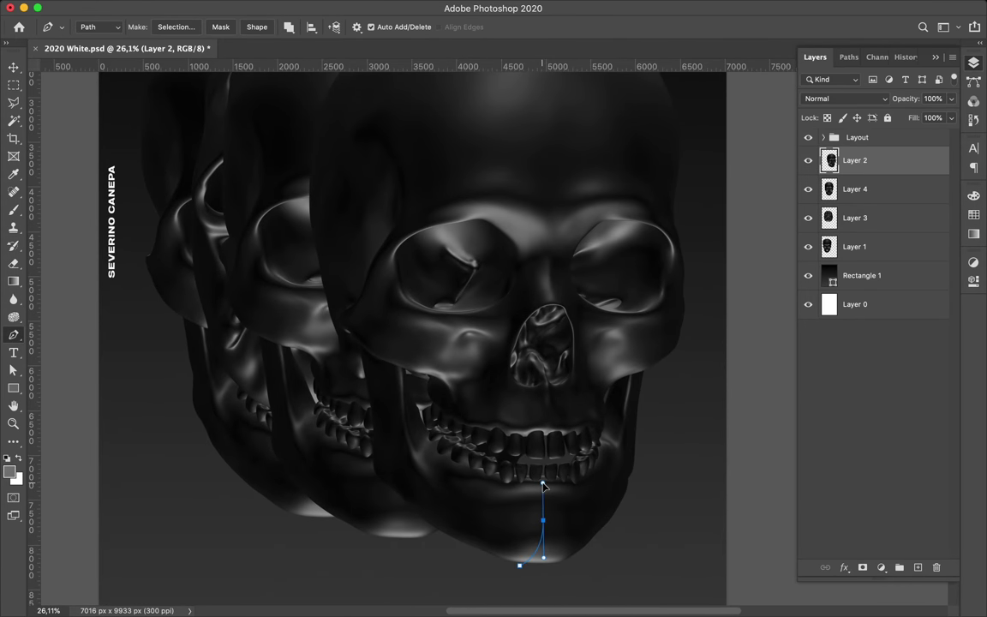
Zoom and pan onto Layer 2's skull chin, teeth and nose area to trace the path.
scroll(546, 456, "up", 3)
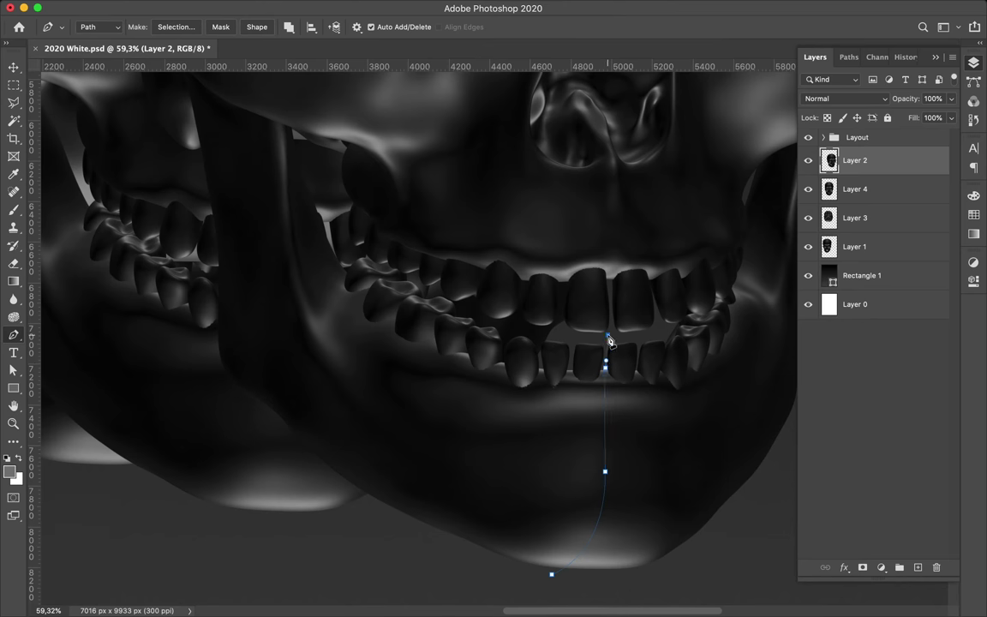
scroll(619, 244, "down", 2)
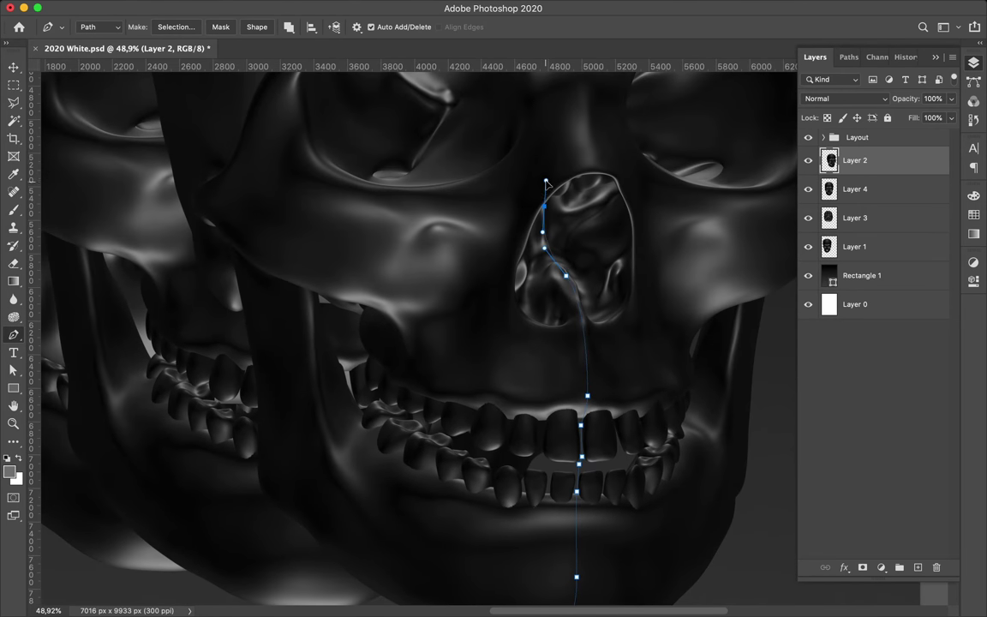
scroll(546, 182, "up", 5)
scroll(552, 194, "up", 4)
scroll(542, 152, "up", 1)
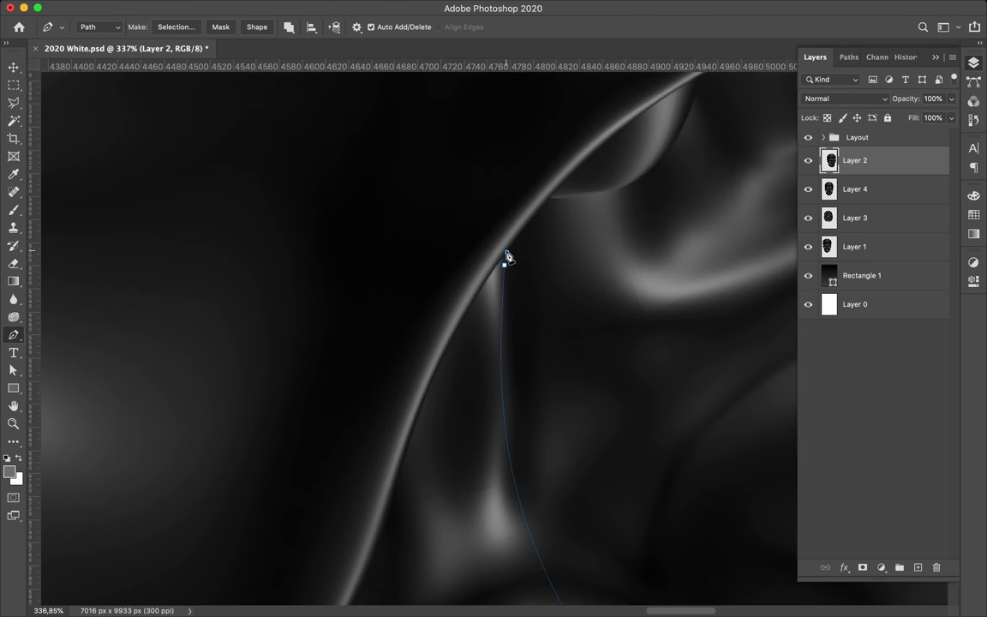
scroll(509, 251, "up", 5)
scroll(509, 251, "right", 3)
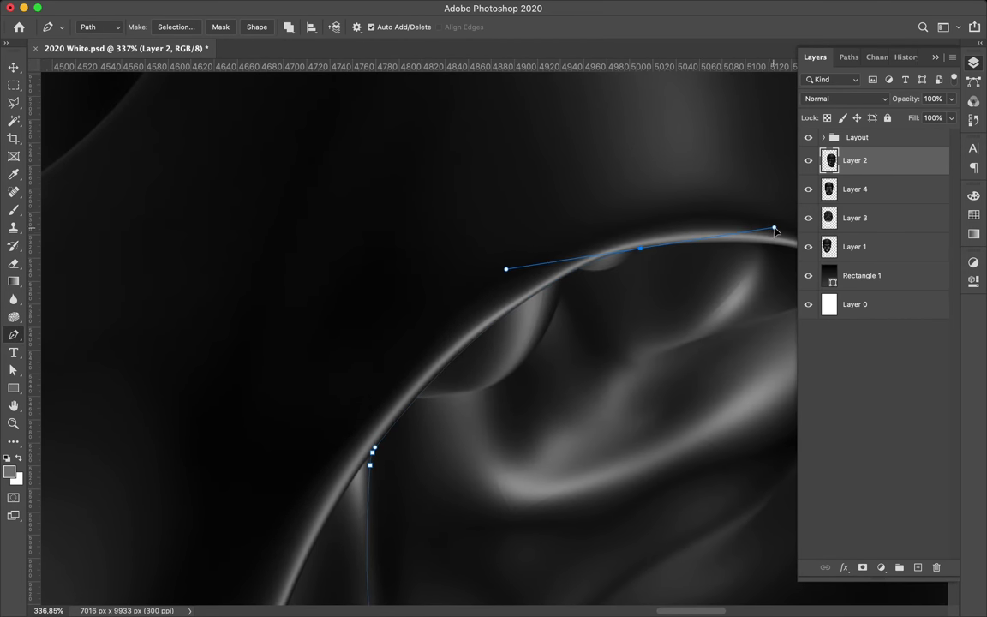
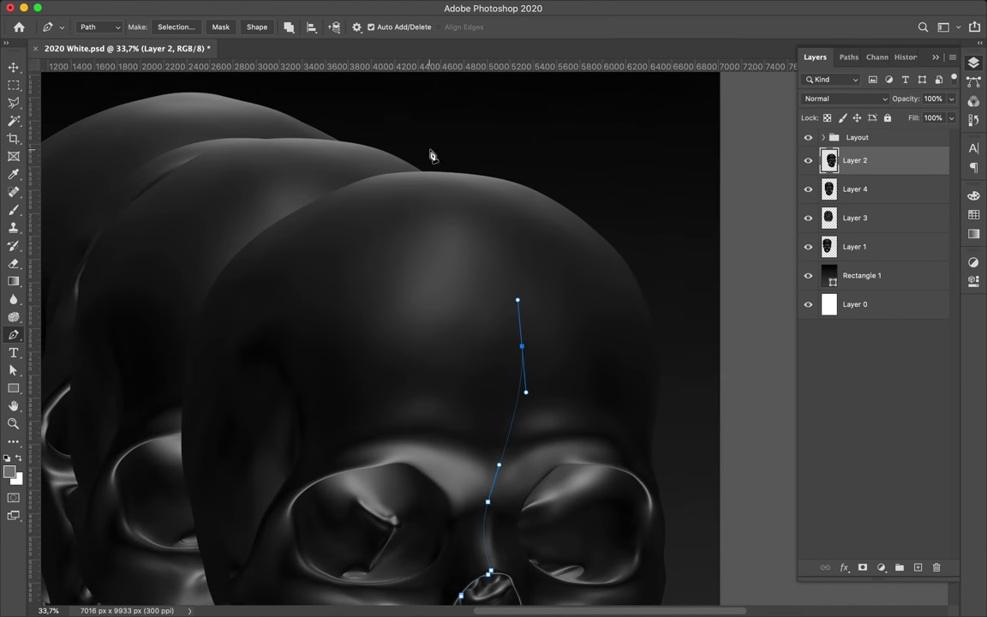
Mask Layer 2's skull to the pen-path slice and shift it to the left.
scroll(352, 150, "down", 2)
scroll(380, 124, "down", 1)
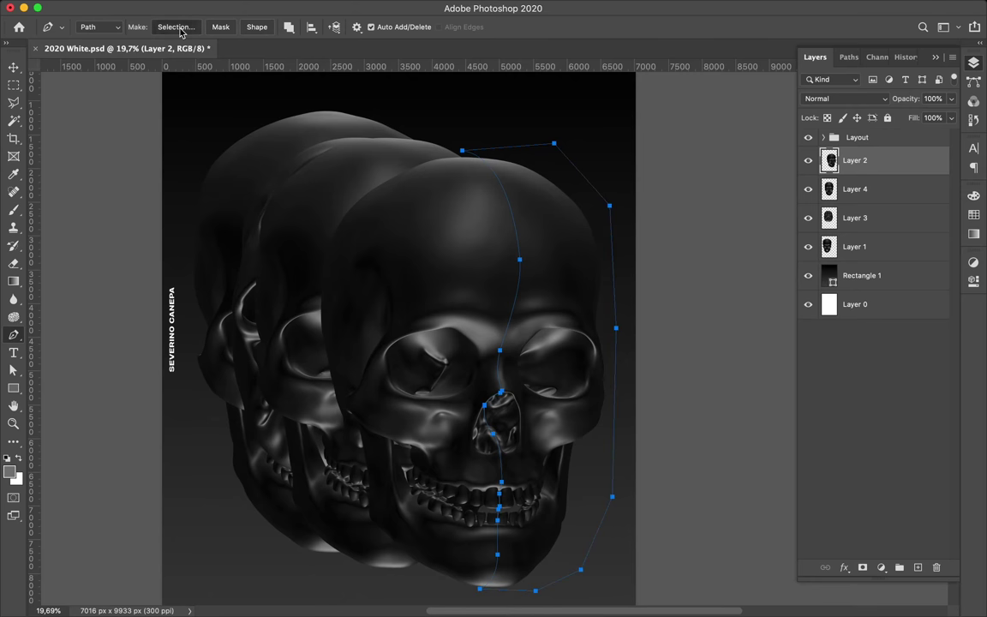
left_click(181, 33)
key("Return")
left_click(863, 567)
key("v")
left_click_drag(591, 381, 533, 377)
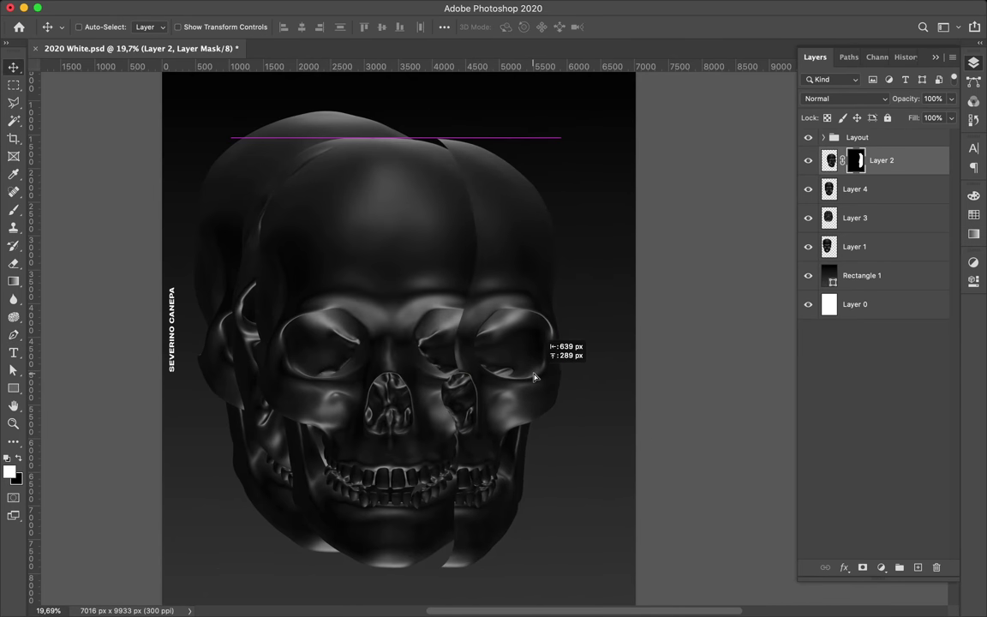
key("alt+bracketleft")
key("alt+bracketright")
Duplicate the masked slice, flip the copy horizontally, and move it to the skull's left side.
key("ctrl+j")
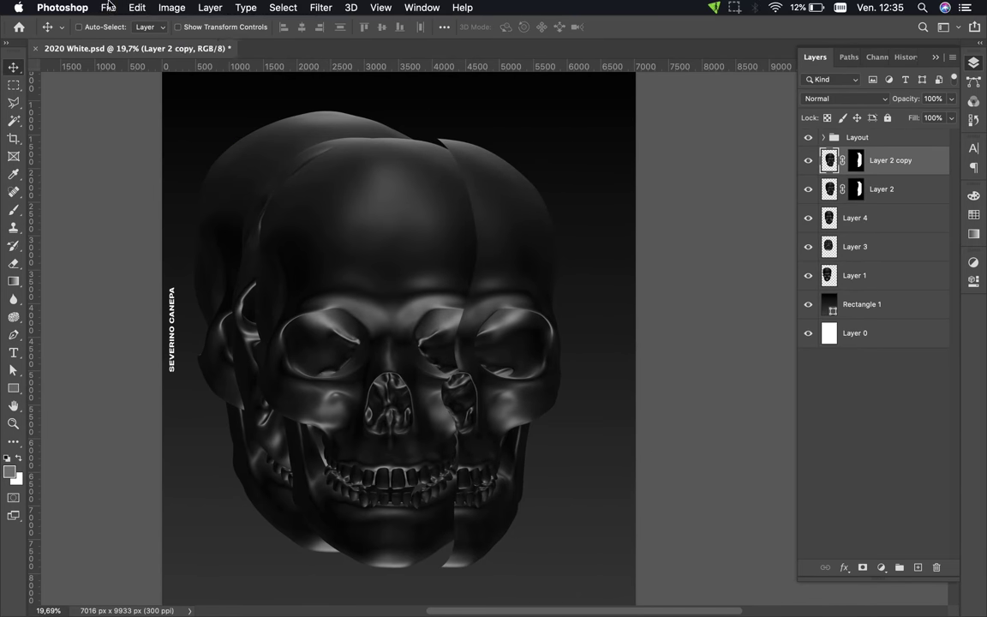
left_click(137, 3)
left_click(393, 538)
left_click_drag(392, 545, 287, 364)
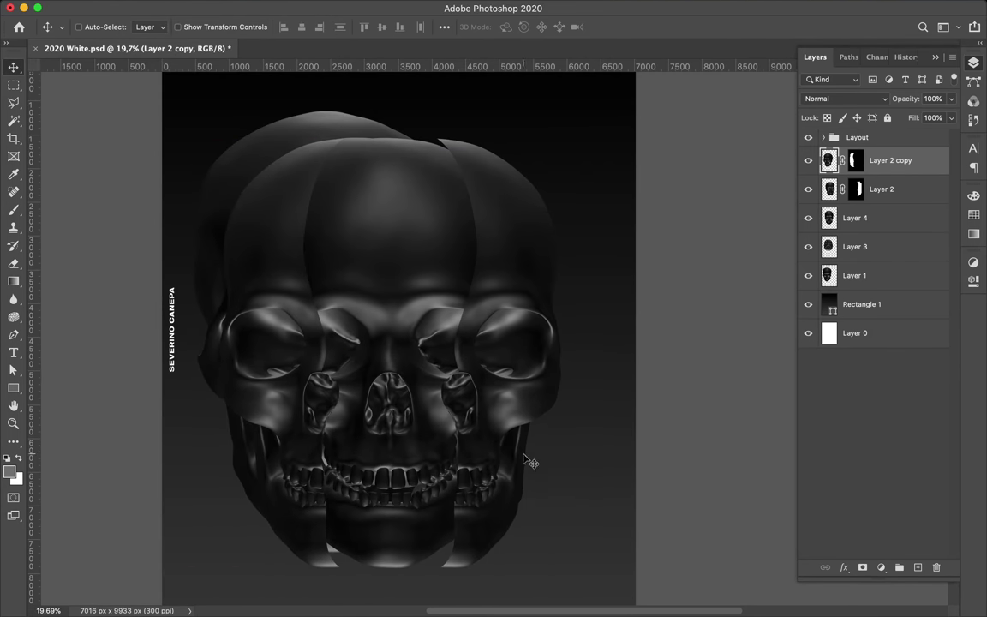
Move Layer 1 to the top of the stack and place its skull lower on the poster.
left_click_drag(854, 275, 849, 151)
mouse_move(375, 249)
left_mouse_down()
mouse_move(509, 269)
mouse_move(449, 339)
left_mouse_up()
scroll(438, 395, "up", 2)
scroll(438, 394, "down", 3)
scroll(350, 351, "up", 3)
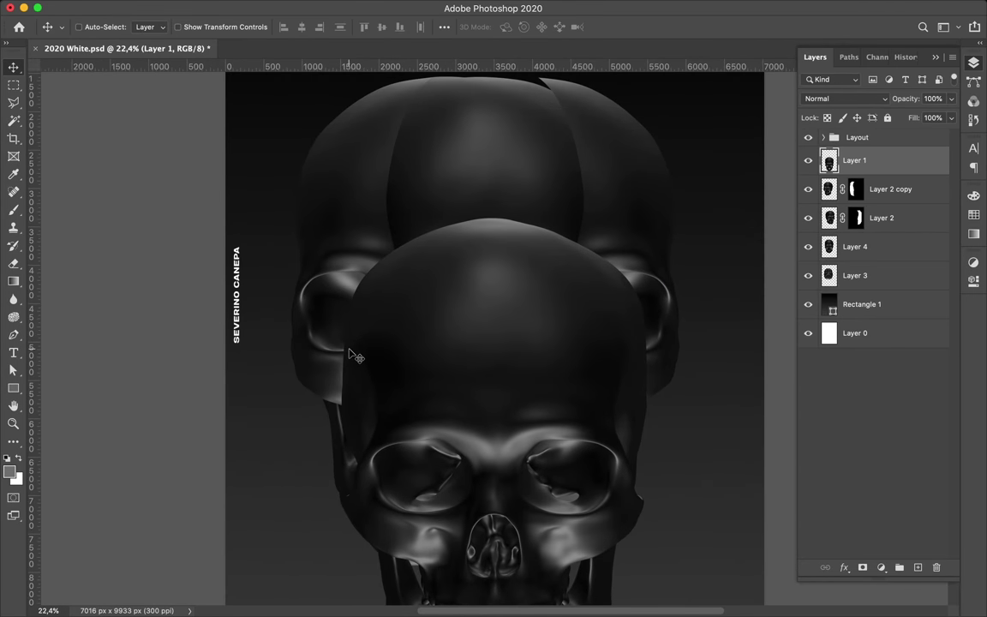
Trace a straight forehead cut on Layer 1, mask off the cranium top, and shift the face down.
key("p")
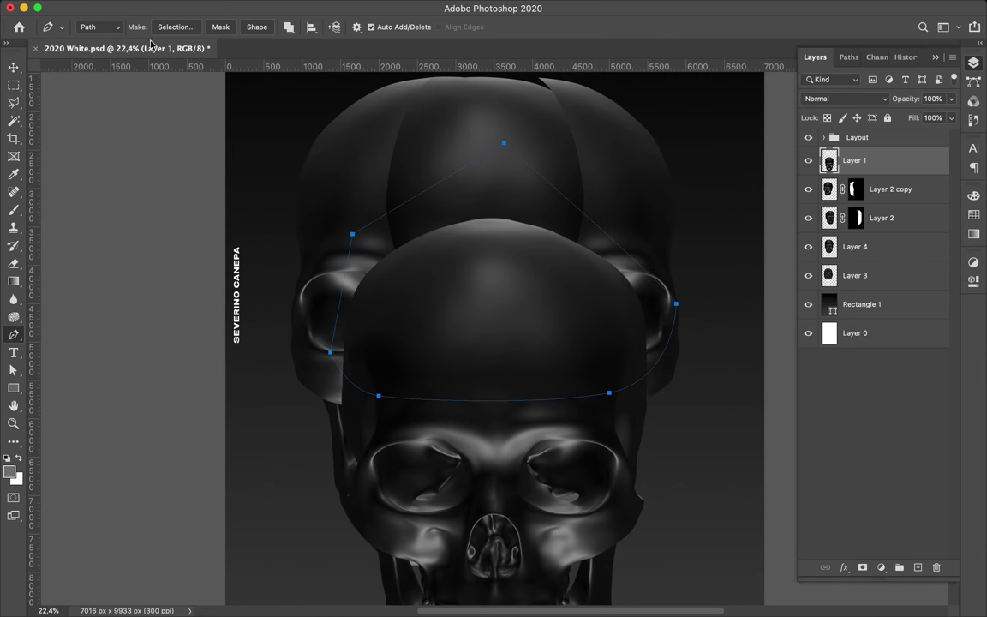
left_click(176, 27)
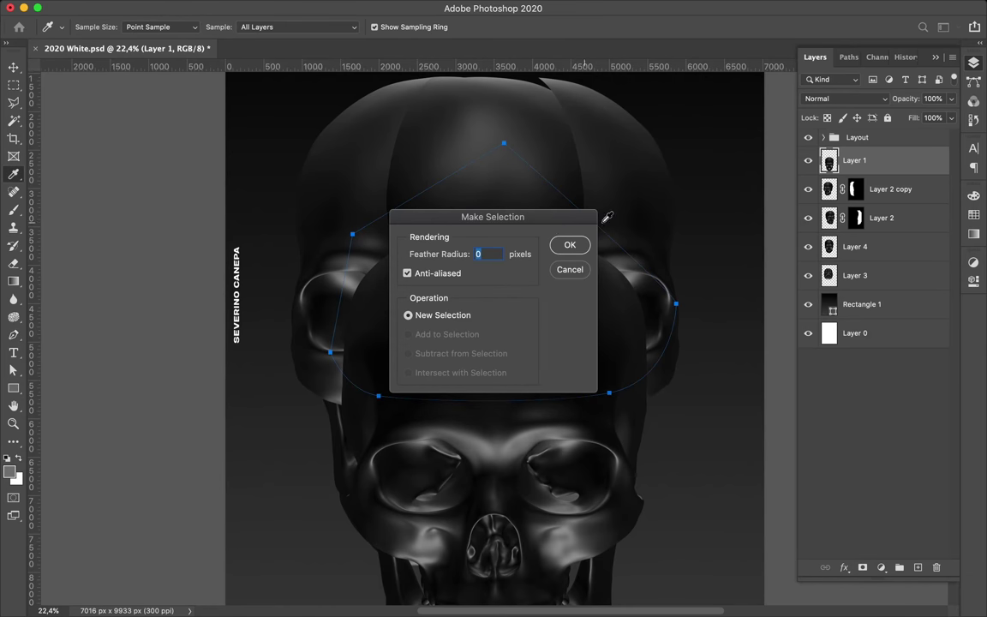
key("Return")
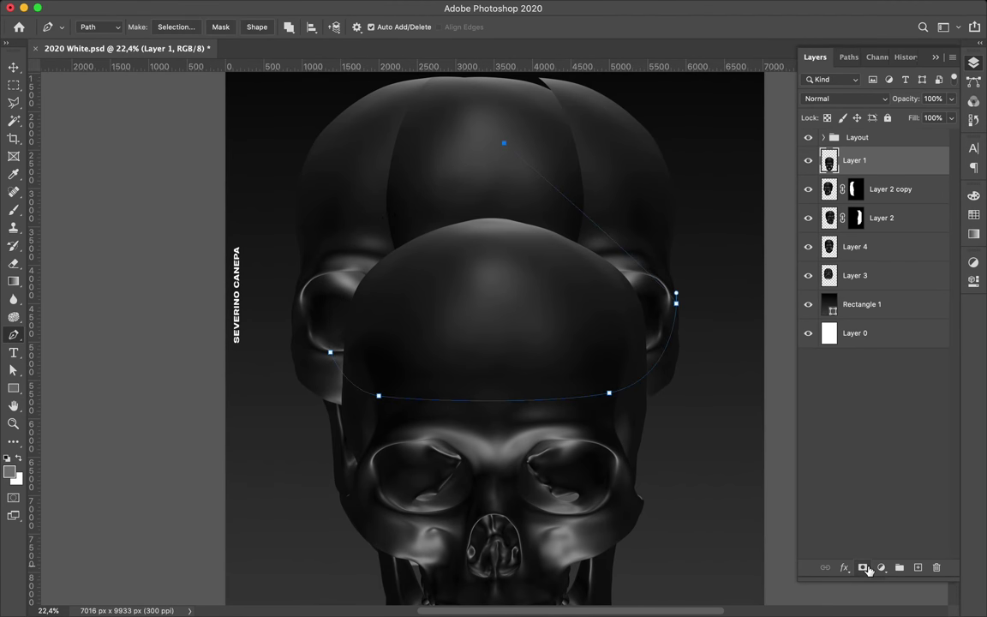
scroll(724, 351, "down", 10)
scroll(343, 244, "up", 5)
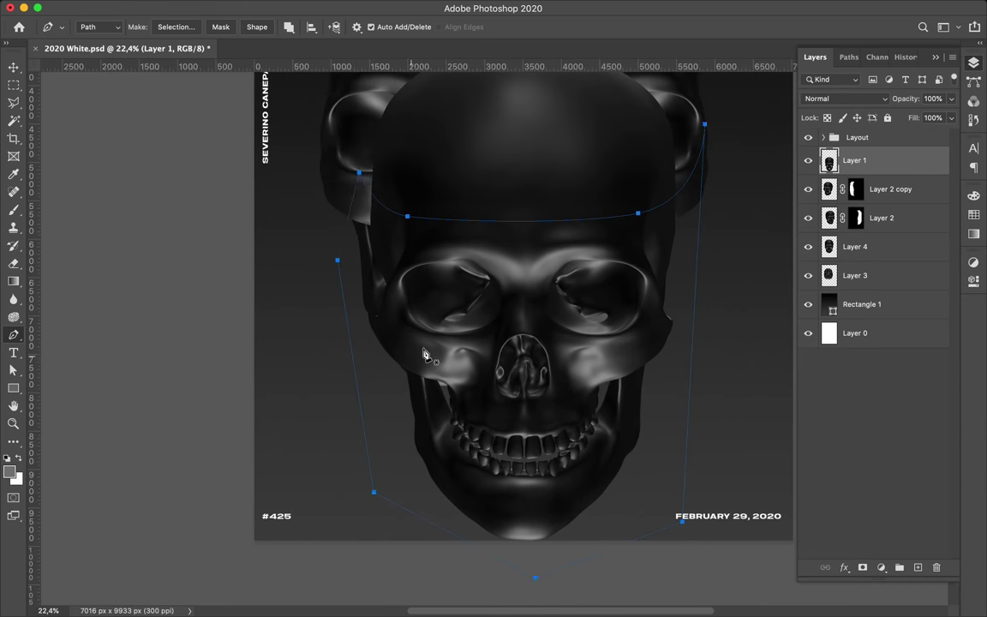
key("ctrl+Return")
left_click(863, 567)
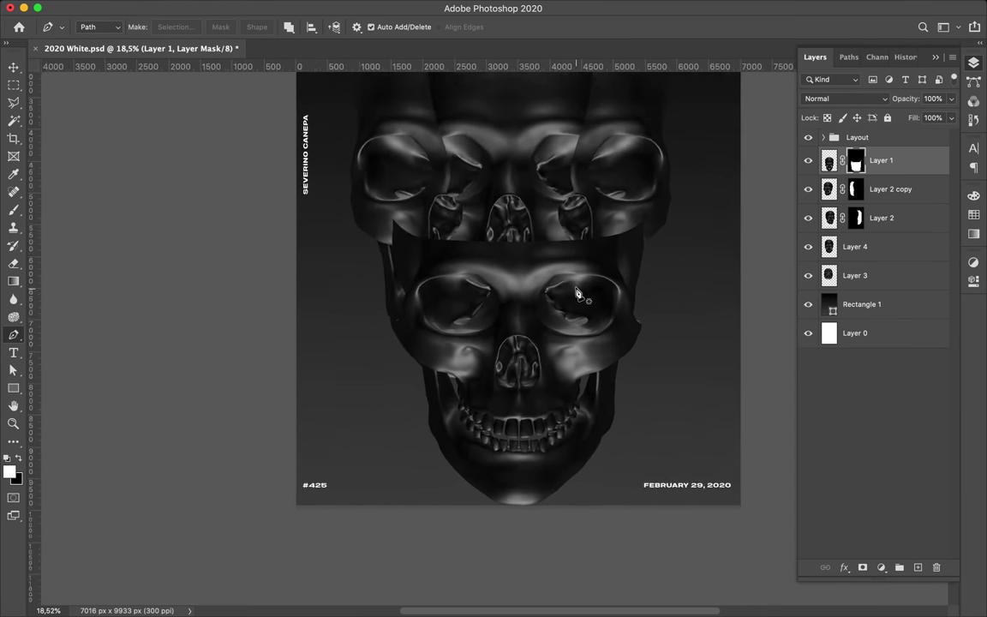
key("v")
left_click_drag(494, 220, 512, 268)
scroll(521, 270, "down", 2)
left_click(591, 281, "ctrl")
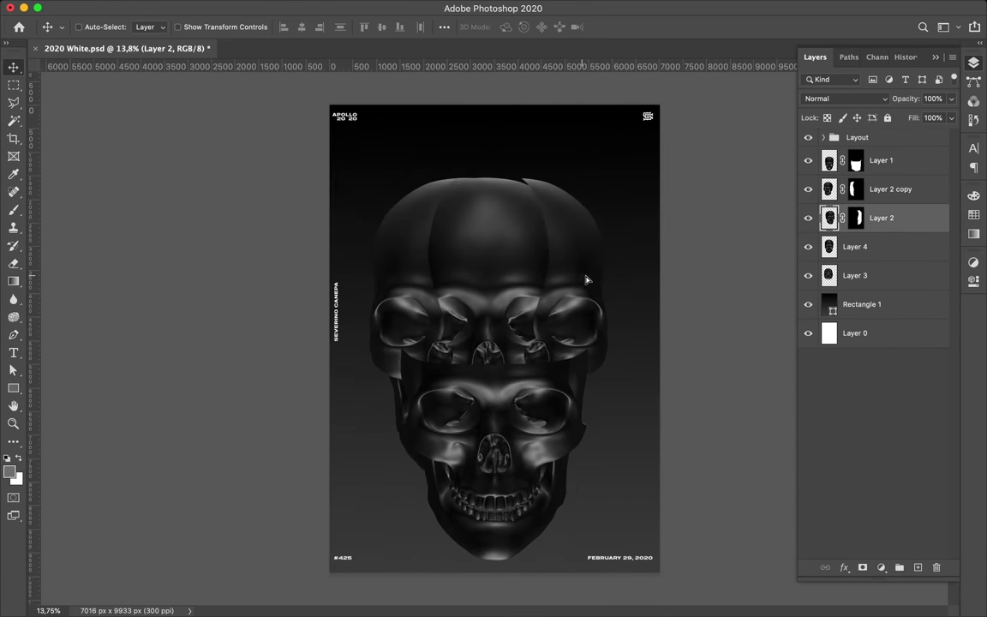
Restack the layers so Layer 1 sits below Layer 2.
left_click(400, 276, "ctrl")
left_click(903, 218, "shift")
left_click_drag(904, 218, 904, 250)
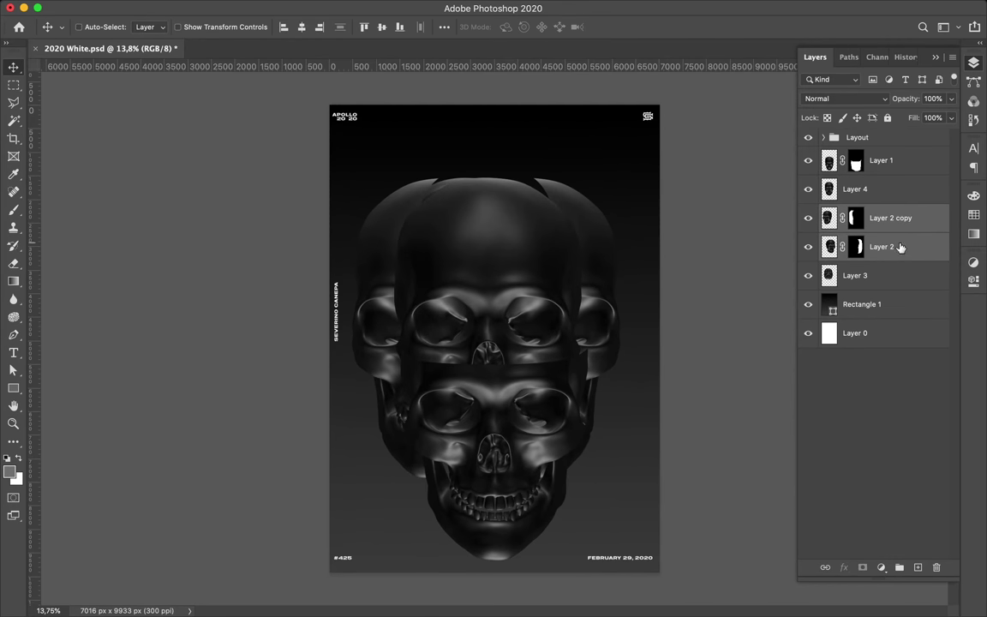
key("ctrl+z")
left_click_drag(891, 162, 891, 229)
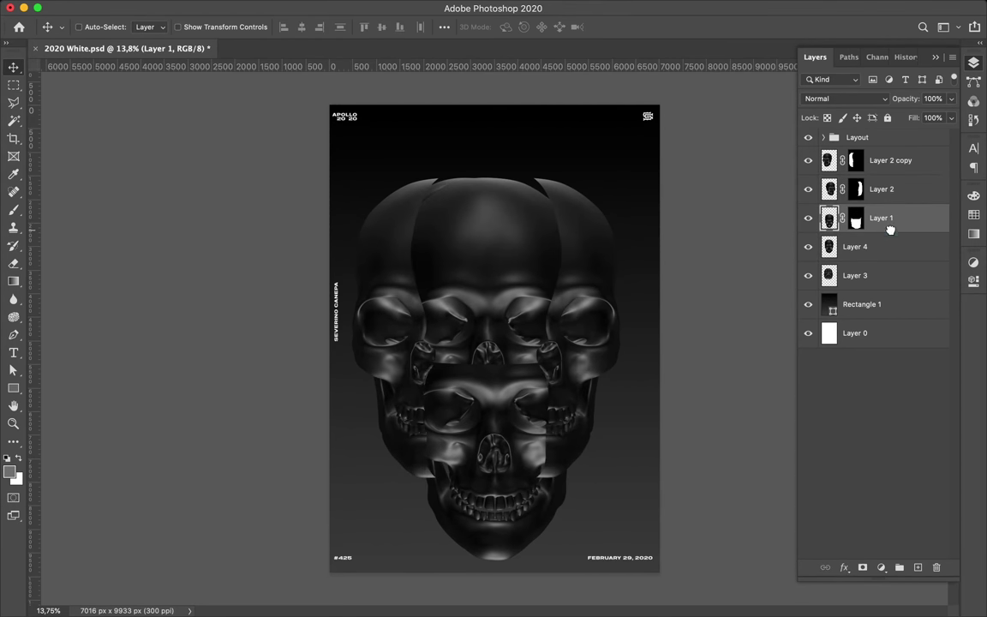
With Layer 2 copy selected, set the alignment option to Align To Canvas.
left_click(531, 426, "ctrl")
left_click(443, 27)
left_click(474, 152)
left_click(476, 163)
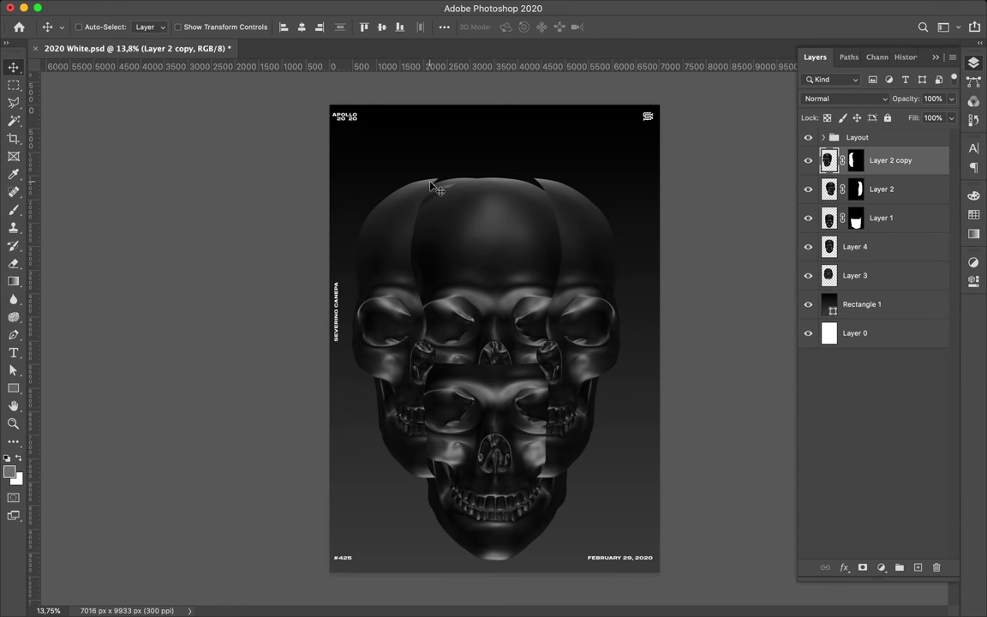
Raise Layer 3's skull higher on the poster and place Layer 3 beneath Layer 4.
left_click(856, 275)
left_click(855, 247, "shift")
left_click_drag(856, 247, 855, 151)
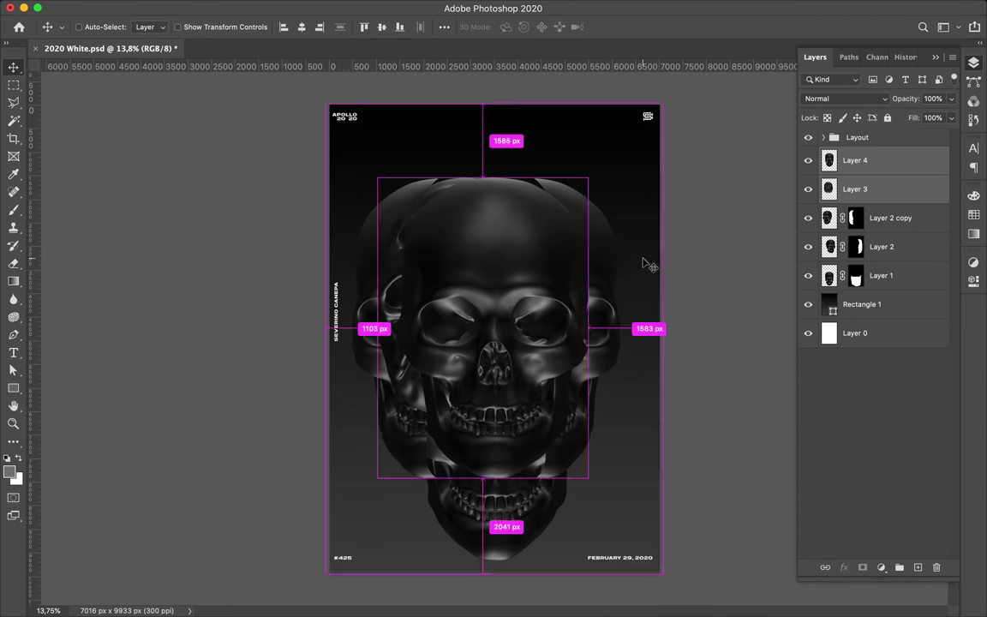
key("ctrl+z")
key("ctrl+shift+bracketright")
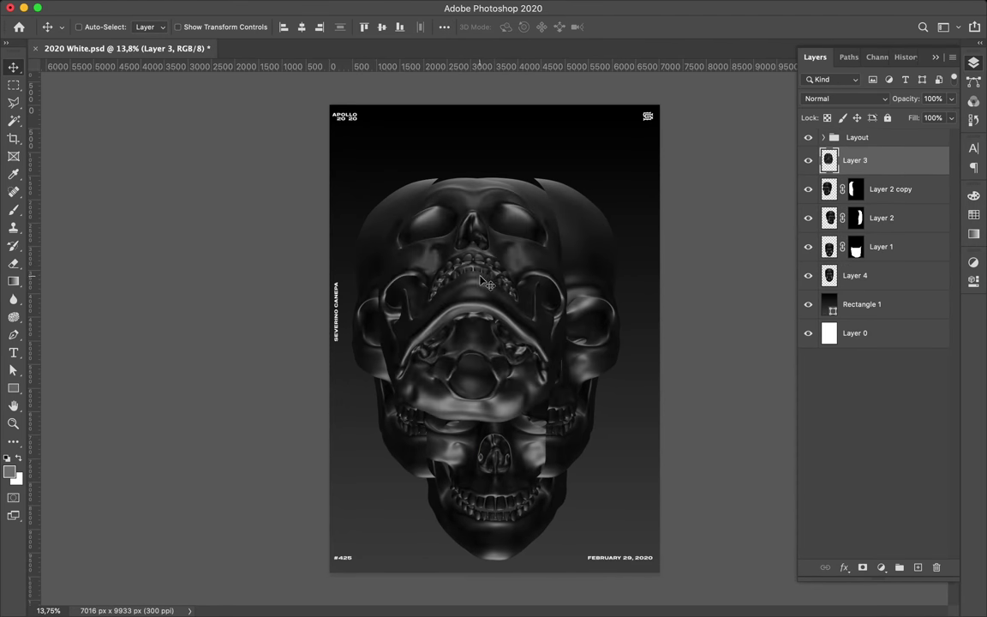
left_click_drag(485, 283, 485, 180)
left_click_drag(857, 160, 880, 281)
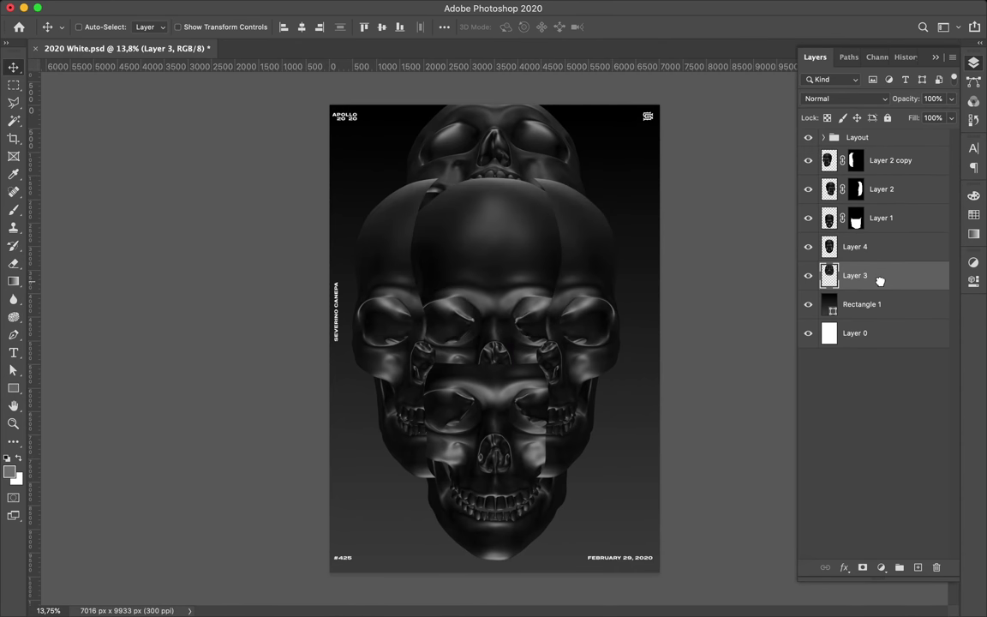
Scale all skull layers to 84.25% and bring Layer 3 to the top of the stack.
left_click(891, 160, "shift")
key("ctrl+t")
left_click_drag(485, 105, 486, 165)
left_click_drag(498, 356, 498, 336)
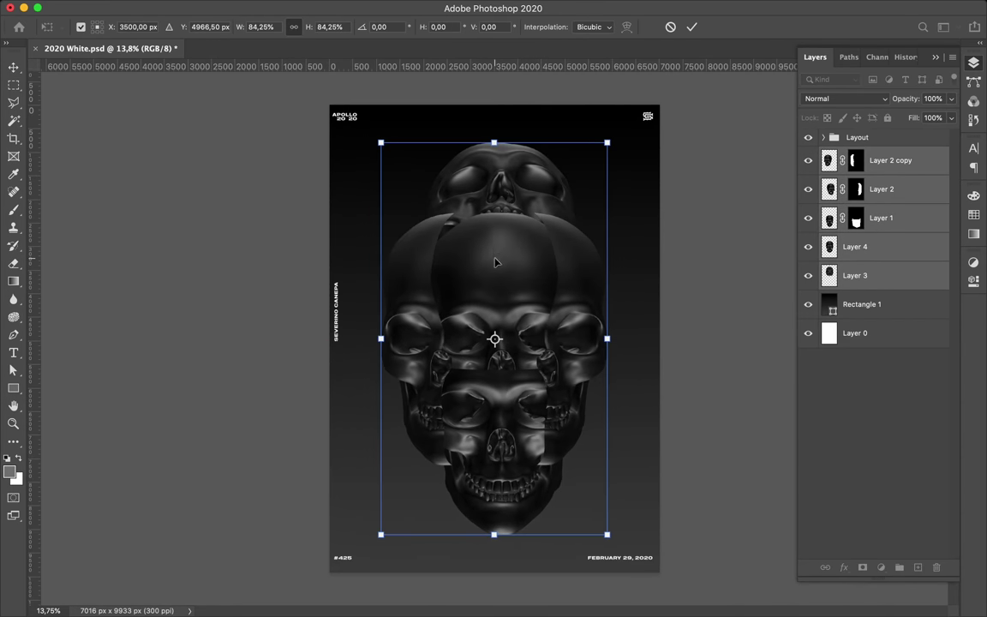
key("Return")
scroll(439, 206, "up", 3)
key("ctrl+shift+bracketright")
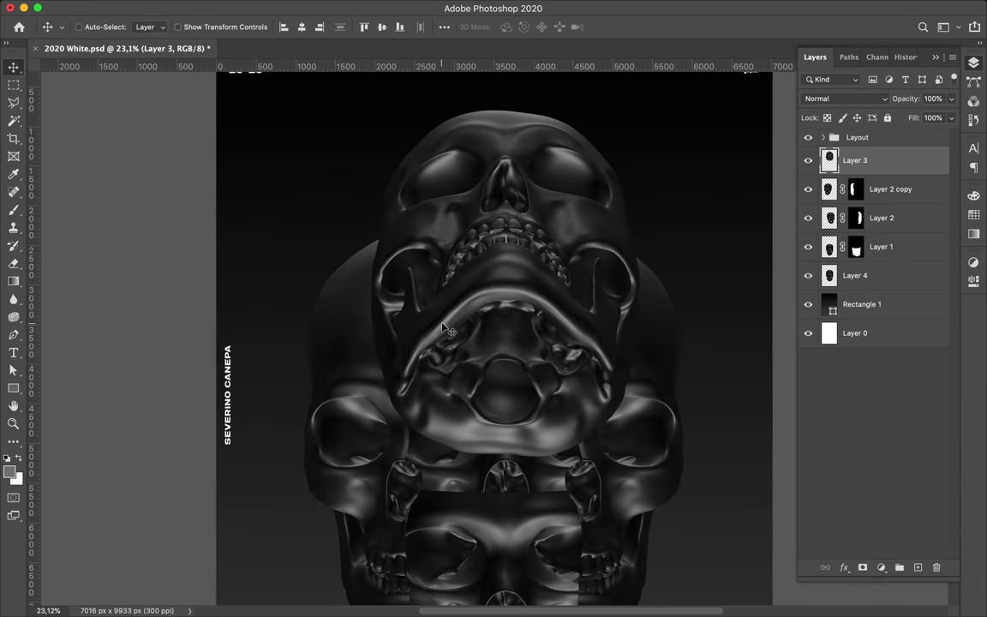
scroll(443, 330, "up", 1)
key("p")
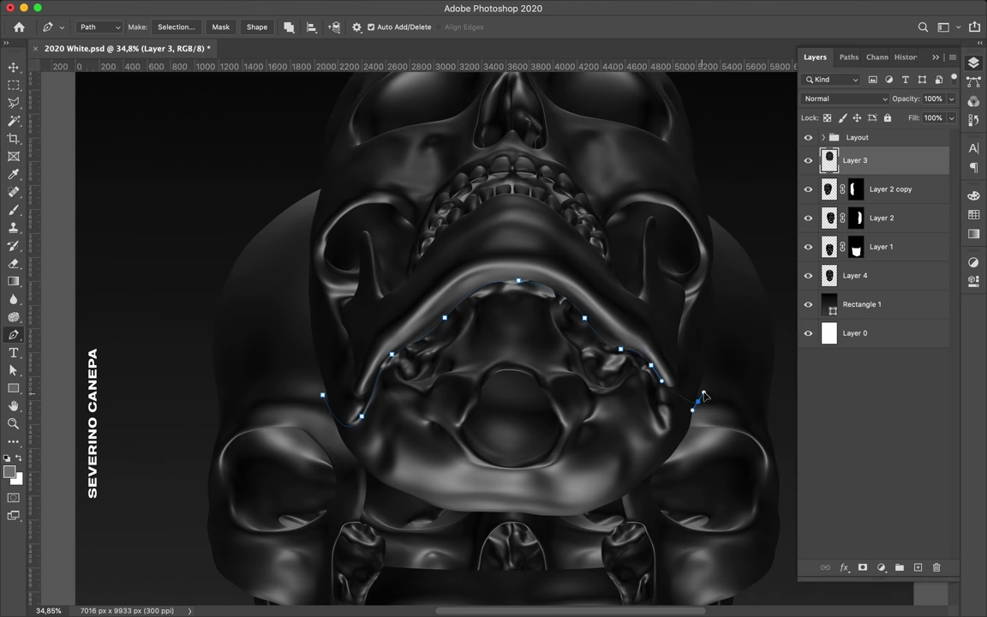
Convert Layer 3's jaw path into a selection to check the outline.
scroll(724, 343, "down", 1)
scroll(703, 275, "down", 2)
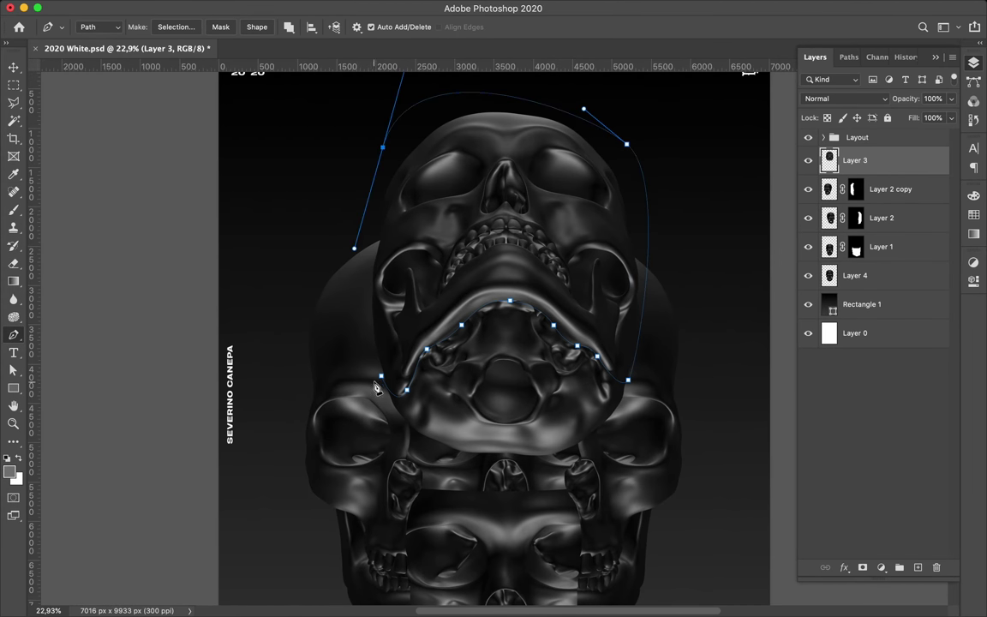
key("ctrl+Return")
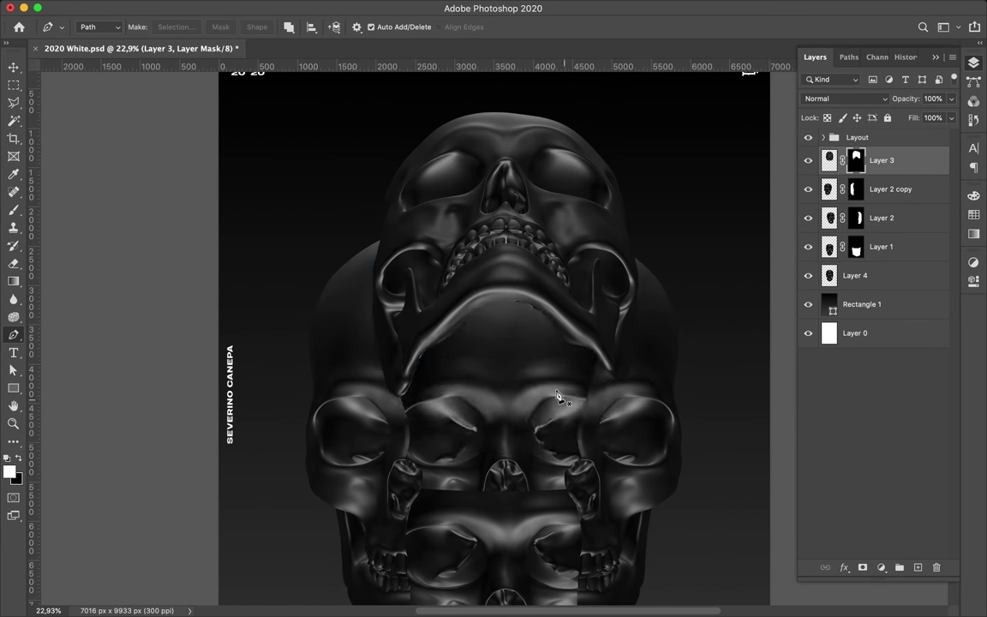
scroll(543, 305, "up", 3)
scroll(542, 299, "up", 2)
key("e")
key("p")
Refine the path's anchor points and extend it down the left fold to close it.
scroll(314, 349, "down", 3)
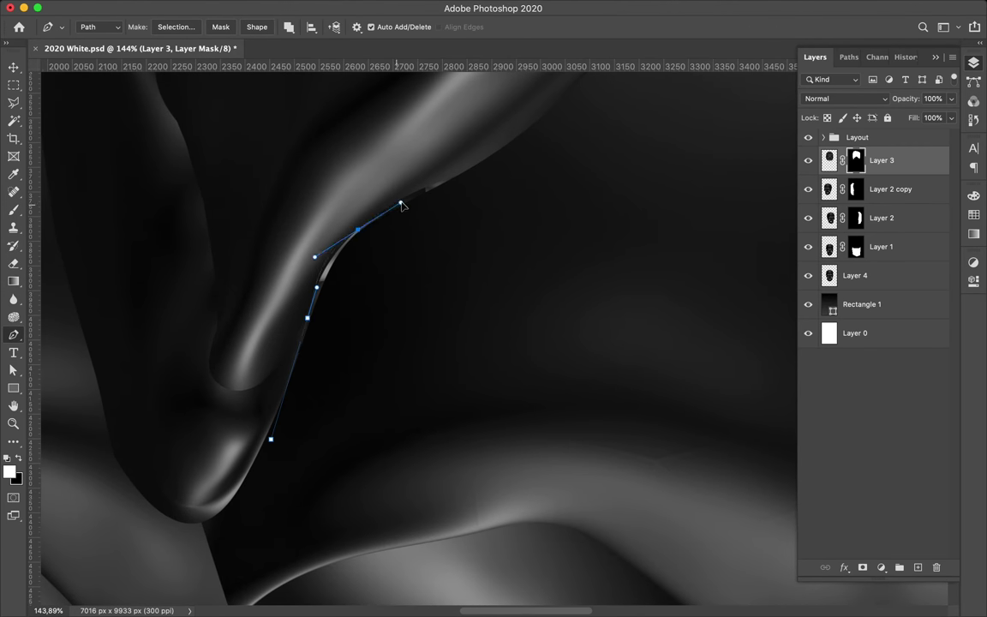
scroll(549, 131, "right", 5)
scroll(548, 130, "up", 2)
key("a")
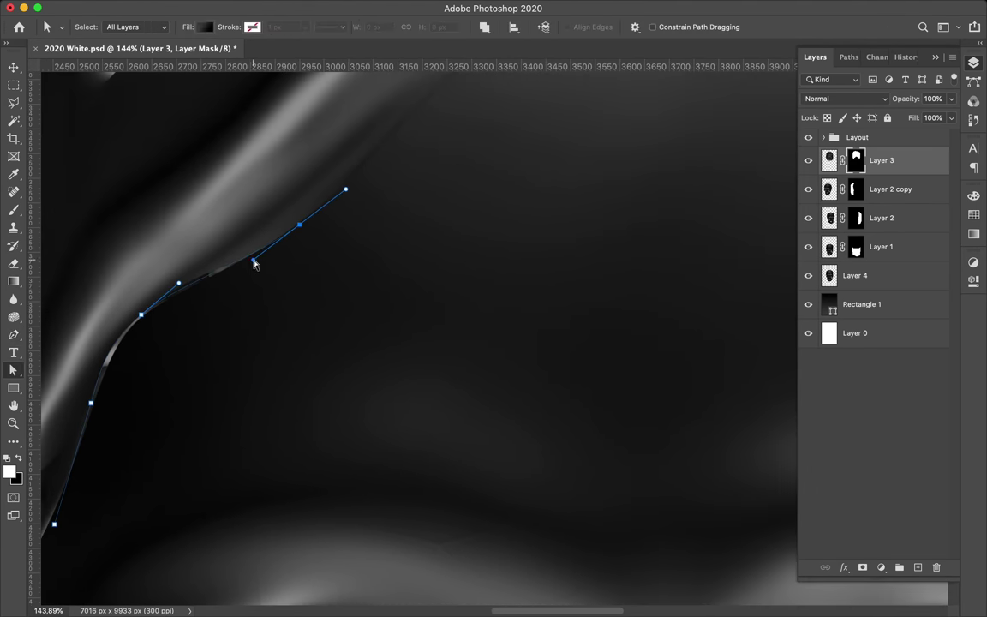
scroll(345, 216, "up", 5)
key("p")
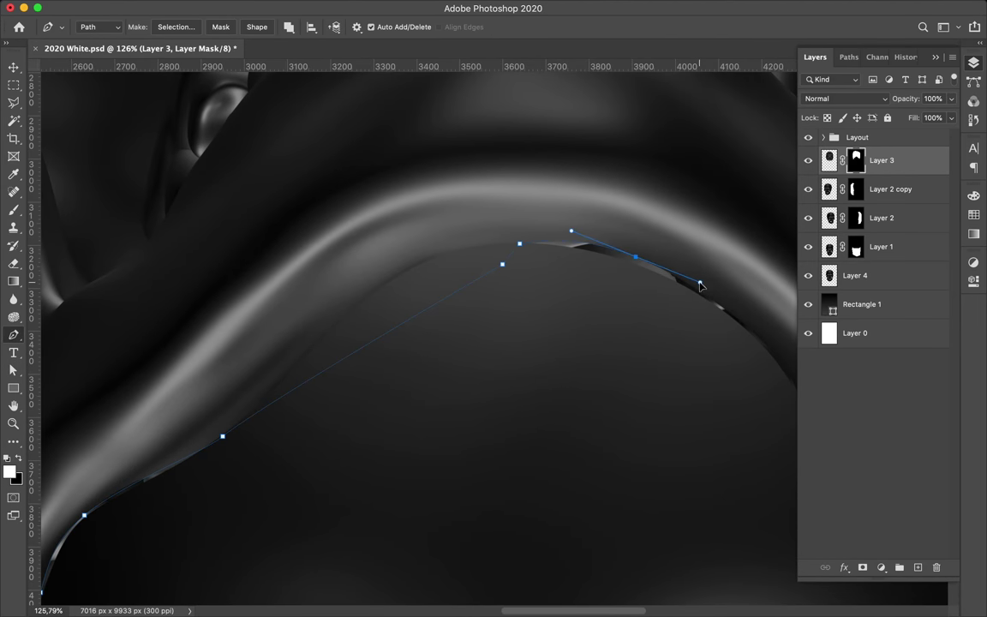
scroll(517, 300, "right", 5)
scroll(518, 300, "down", 2)
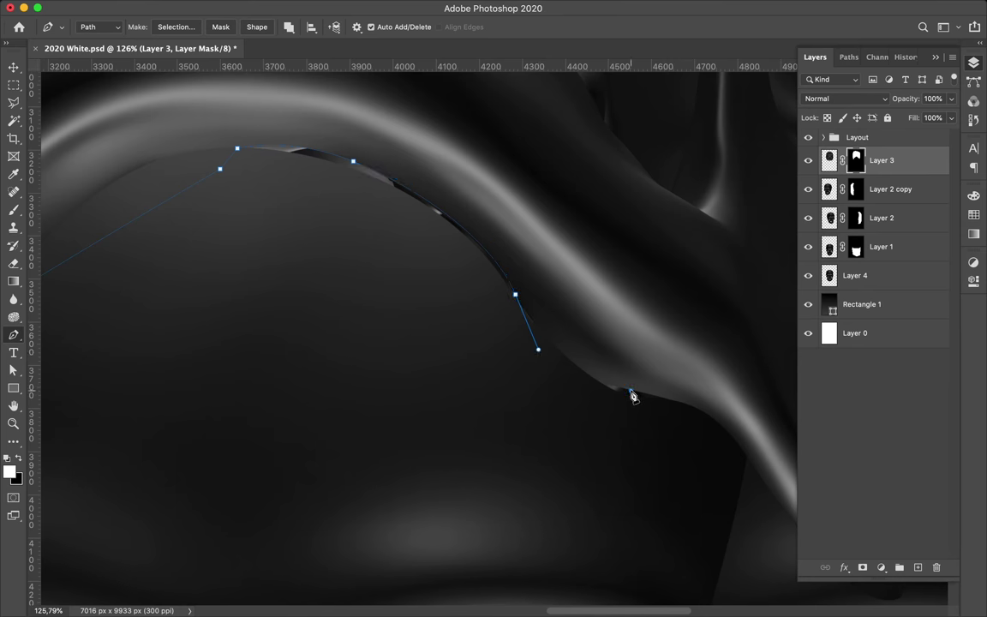
scroll(667, 405, "down", 4)
left_click(528, 414)
scroll(541, 450, "down", 3)
left_click(289, 418)
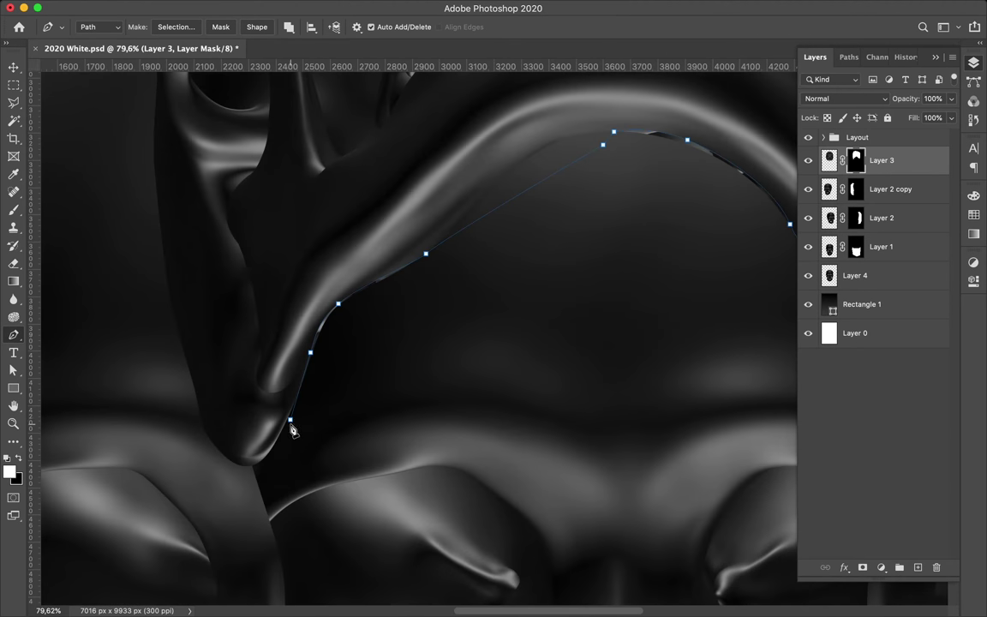
Mask out the selected skull area in black and move Layer 3 below Layer 2.
left_click(176, 26)
key("Return")
key("b")
right_click(431, 283)
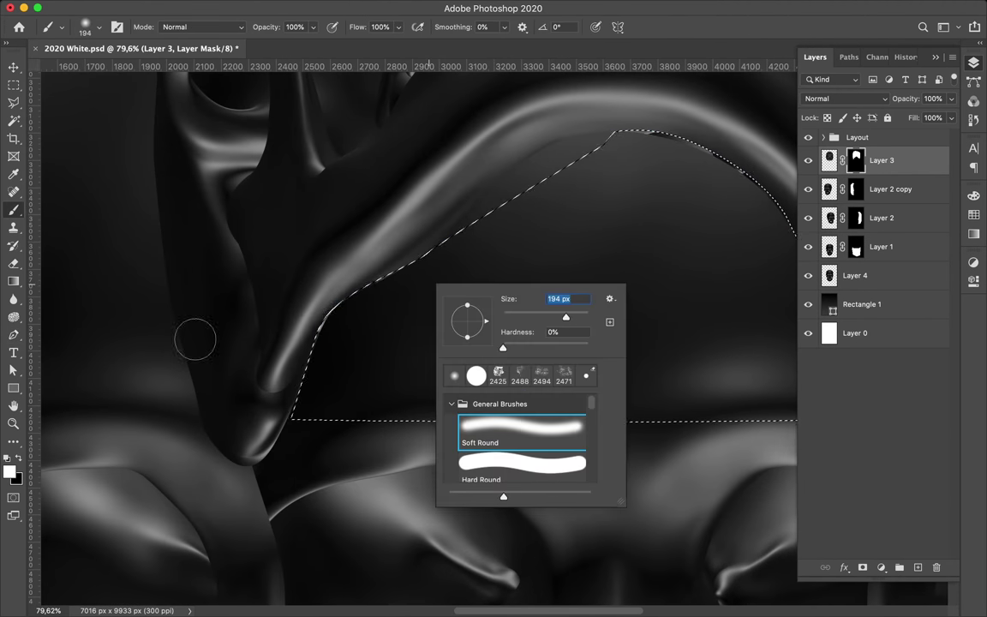
left_click(17, 463)
scroll(568, 163, "right", 4)
scroll(568, 162, "down", 1)
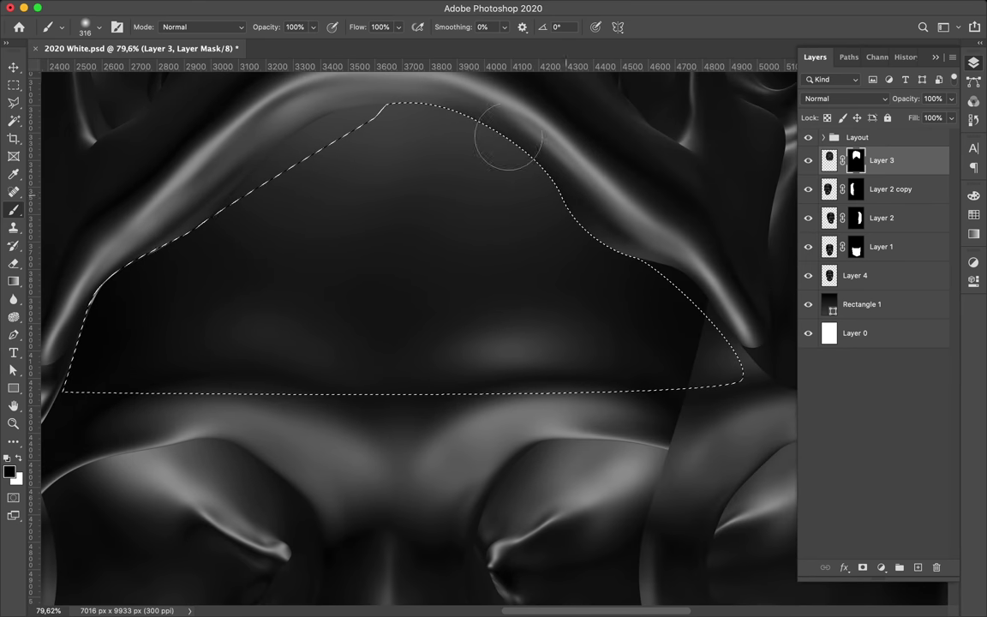
scroll(379, 320, "down", 5)
key("v")
left_click_drag(883, 160, 900, 229)
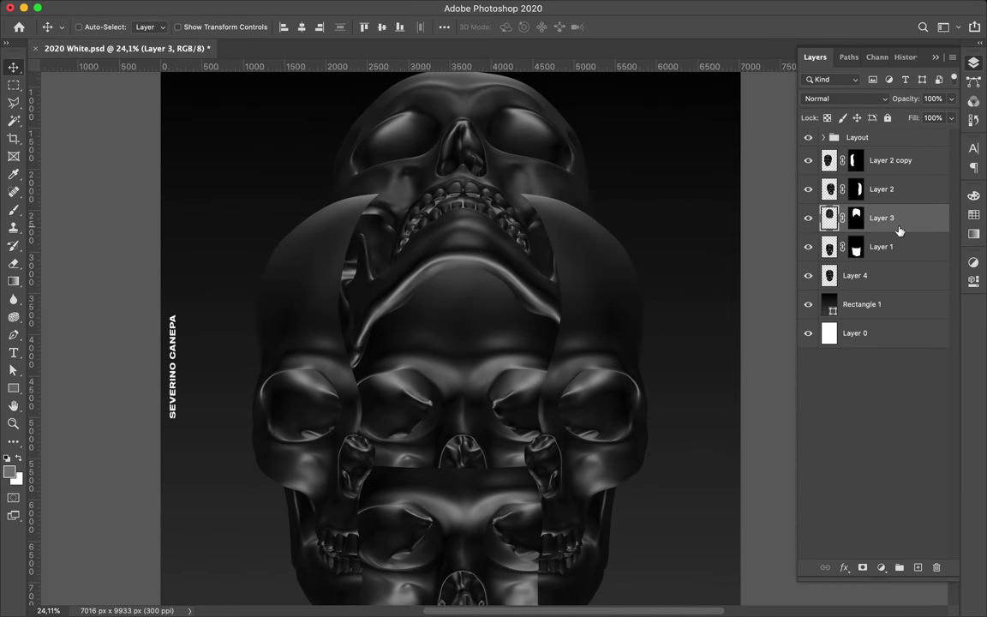
On Layer 2, trace a curved path beside the upper skull's teeth and adjust its anchor points.
scroll(374, 222, "up", 3)
scroll(382, 249, "up", 3)
scroll(363, 282, "down", 1)
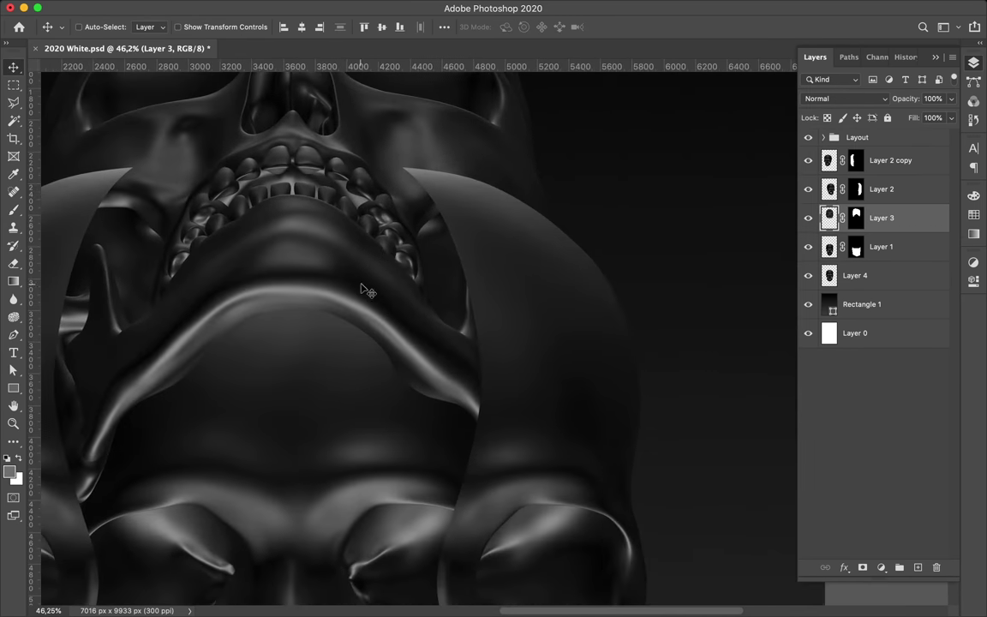
scroll(514, 274, "up", 1)
key("alt+bracketright")
key("p")
scroll(634, 240, "right", 1)
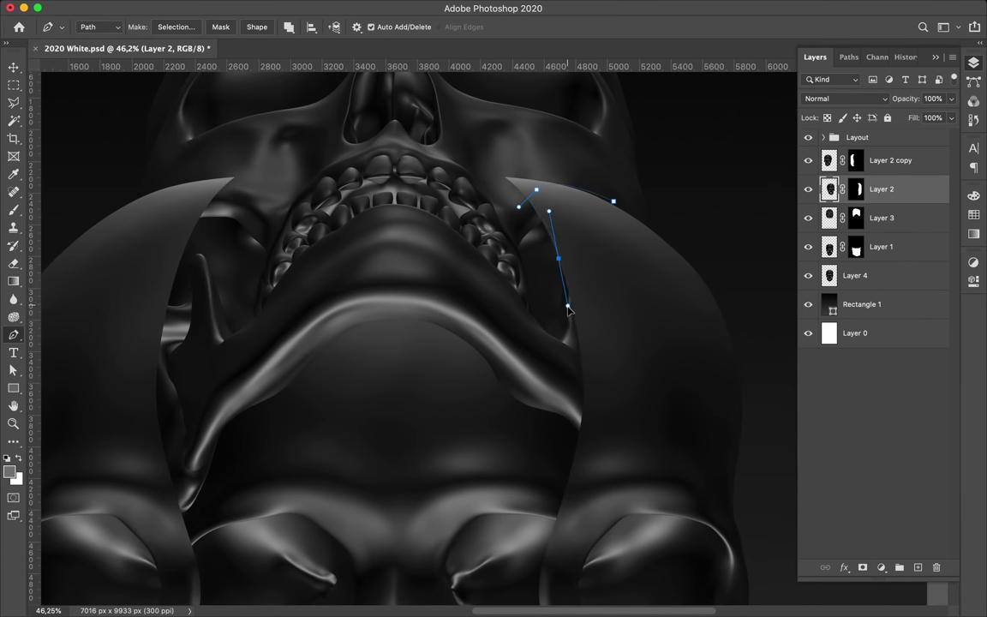
scroll(615, 191, "up", 3)
key("a")
left_click(566, 354)
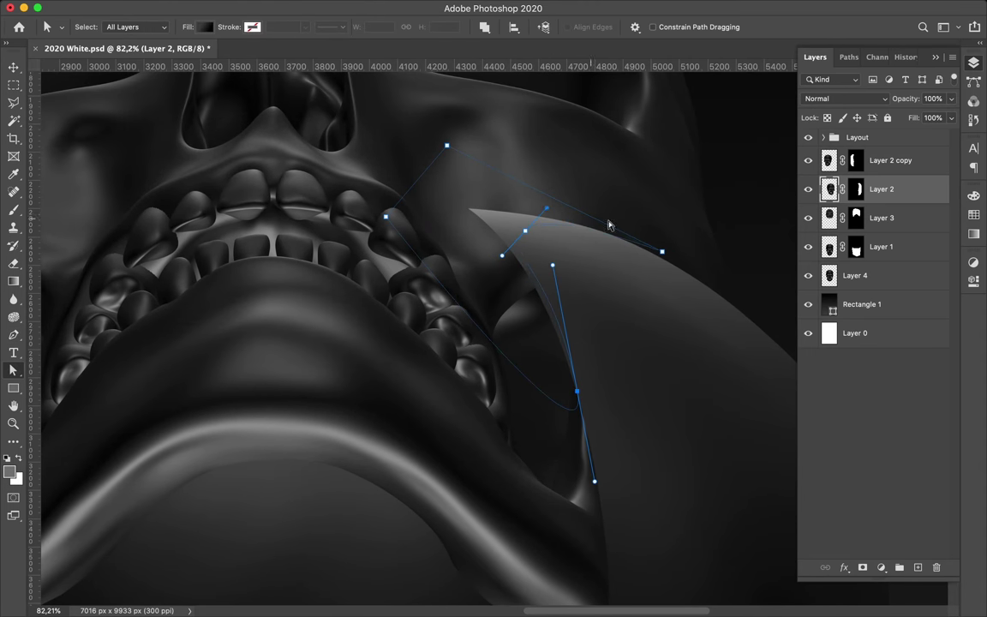
scroll(693, 255, "down", 1)
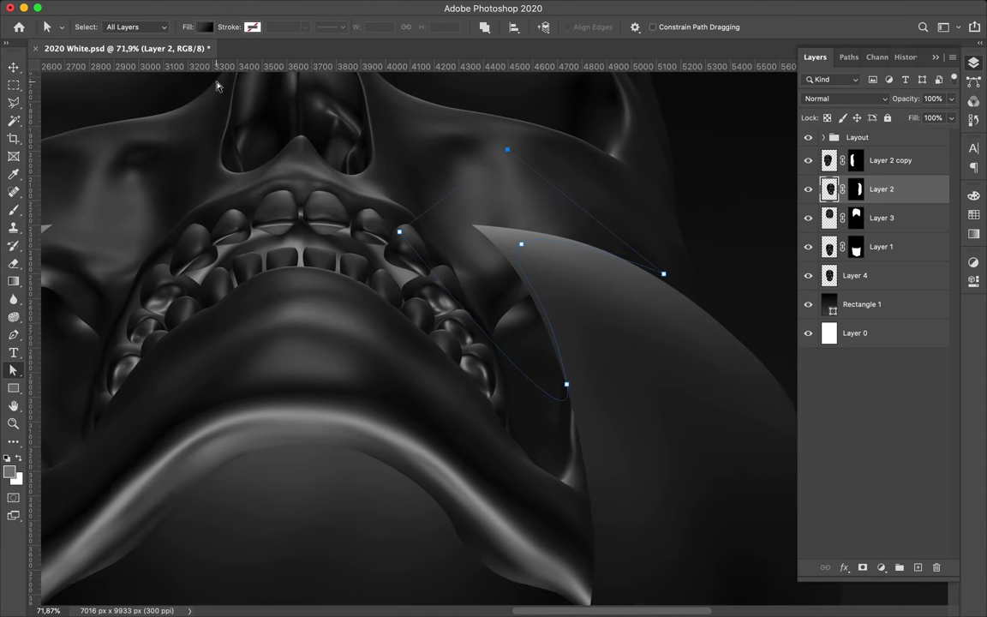
key("p")
Paint the traced wedge out in black on Layer 2's mask and deselect.
key("ctrl+Return")
key("b")
left_click_drag(509, 246, 517, 209)
key("ctrl+z")
scroll(518, 209, "down", 1)
left_click(857, 188)
left_click_drag(540, 359, 480, 249)
key("ctrl+d")
key("m")
scroll(486, 205, "up", 1)
scroll(487, 206, "up", 1)
key("v")
left_click(474, 243)
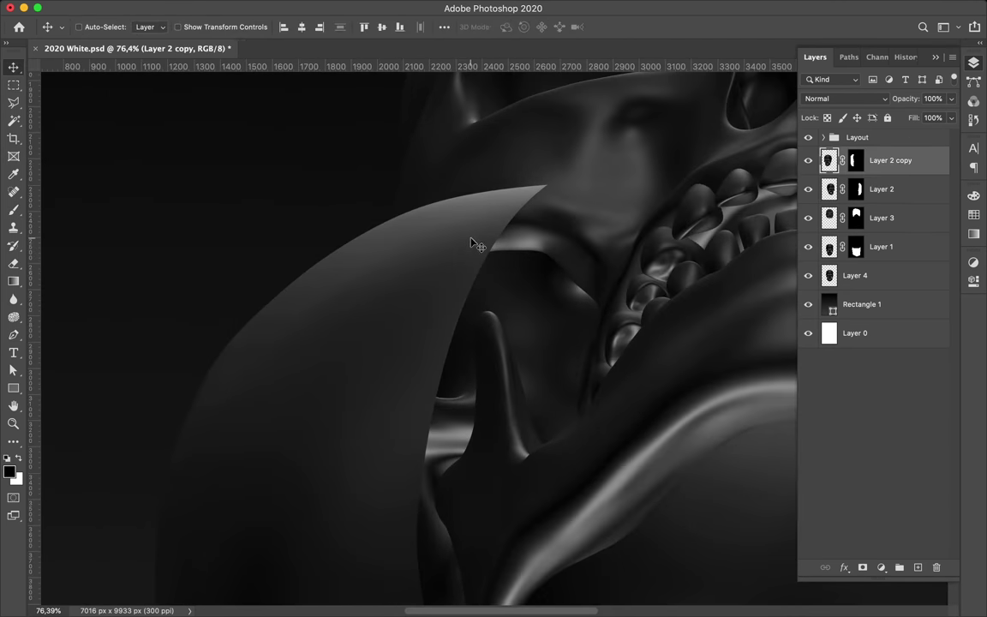
Trace a curve along Layer 2 copy's top edge and paint it out on its mask.
key("p")
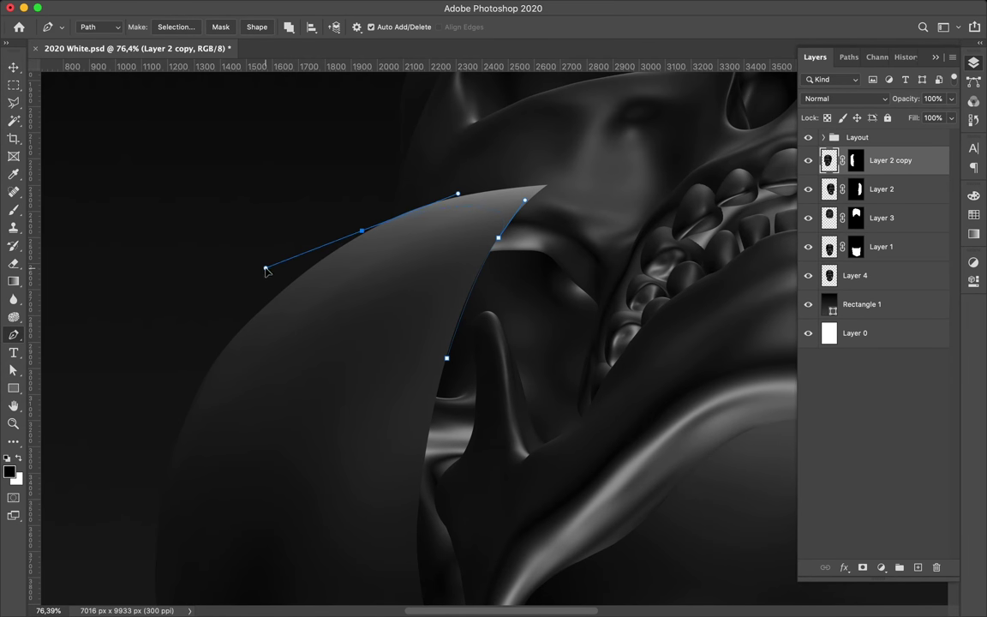
left_click(175, 26)
key("Return")
key("b")
left_click_drag(463, 180, 394, 360)
key("ctrl+d")
key("m")
Reselect the same area and paint out the rest of the wedge on the mask.
key("ctrl+shift+d")
key("b")
left_click_drag(386, 197, 470, 352)
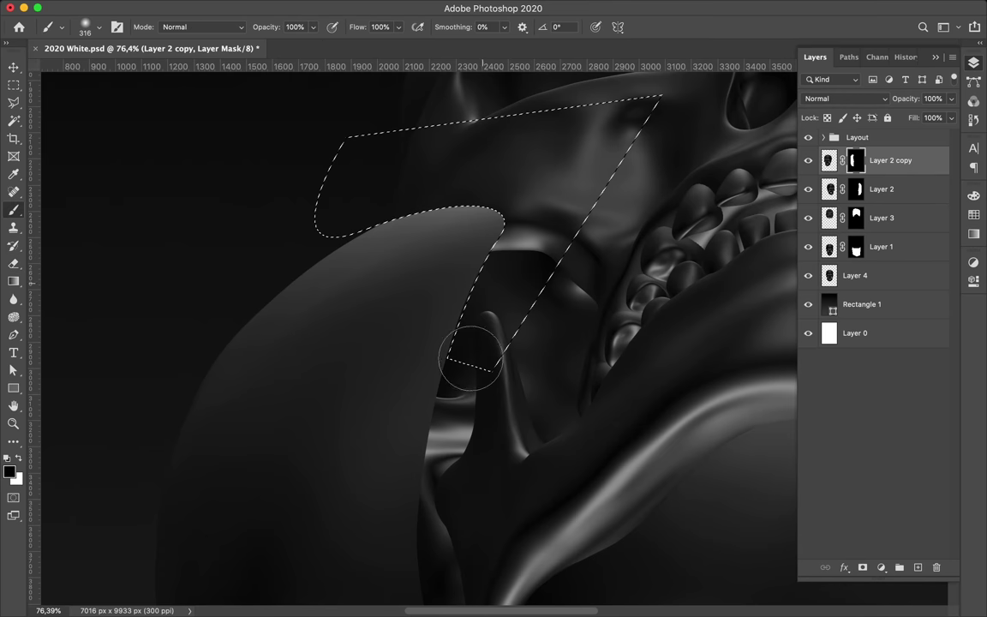
key("ctrl+d")
key("m")
scroll(538, 192, "down", 5)
scroll(539, 192, "down", 5)
scroll(539, 192, "up", 1)
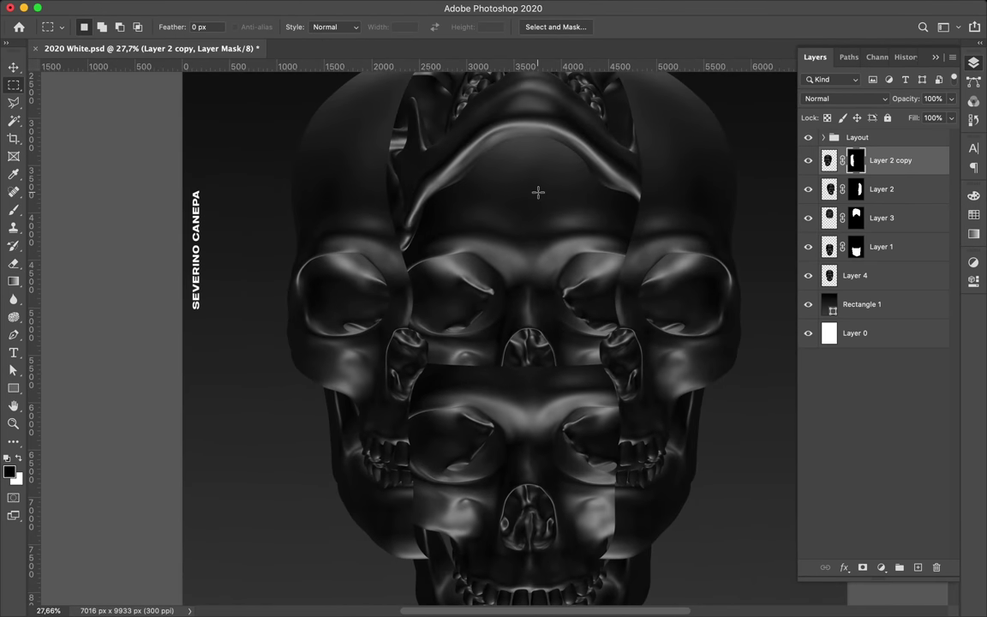
key("v")
left_click(881, 247)
scroll(706, 282, "down", 2)
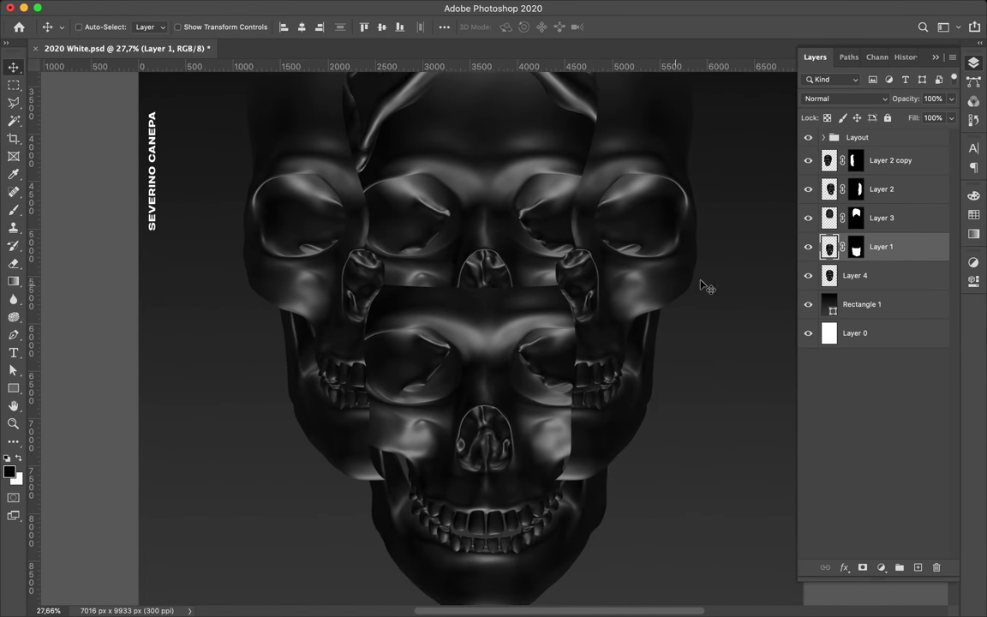
Solo Layer 1, trace a curve over its skull top, and target its mask.
left_click(808, 247)
left_click(808, 247, "alt")
scroll(386, 343, "up", 2)
key("p")
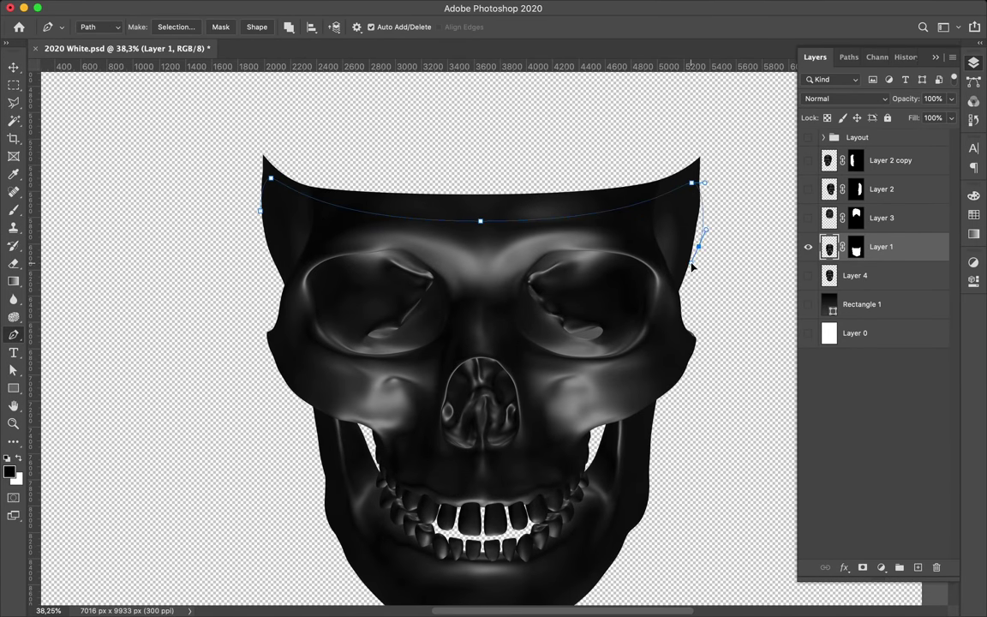
key("b")
mouse_move(252, 164)
left_mouse_down()
mouse_move(262, 182)
mouse_move(356, 193)
left_mouse_up()
key("ctrl+z")
key("ctrl+backslash")
key("x")
key("ctrl+z")
Paint black on Layer 1's mask to hide the skull top above the curve, then show all layers.
key("ctrl+Return")
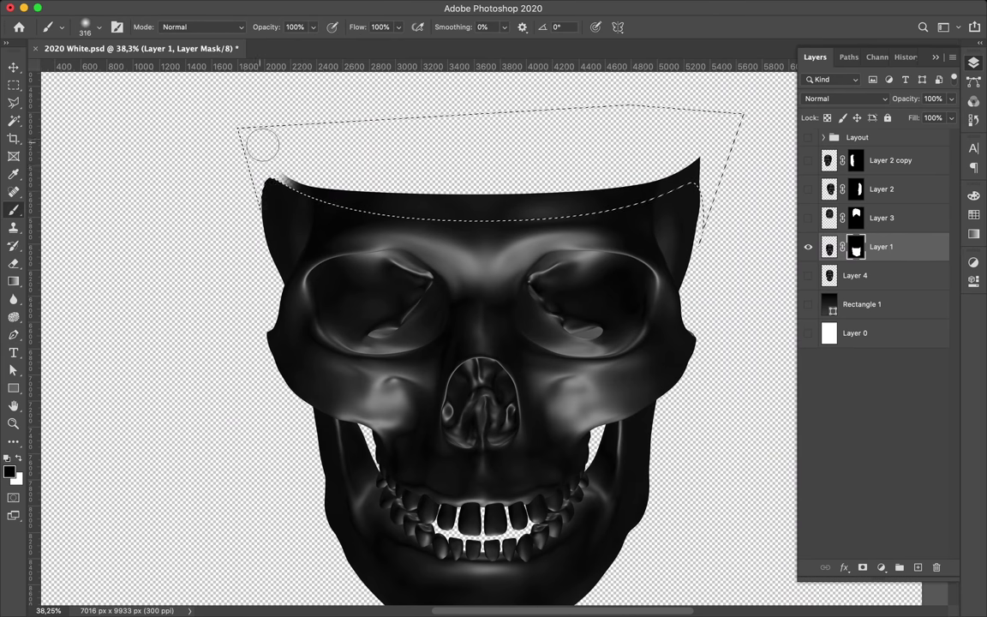
left_click_drag(249, 146, 668, 187)
key("ctrl+comma")
key("ctrl+comma")
key("ctrl+alt+comma")
key("ctrl+d")
Move the lower skull piece into alignment with the stack.
key("m")
scroll(514, 403, "down", 10)
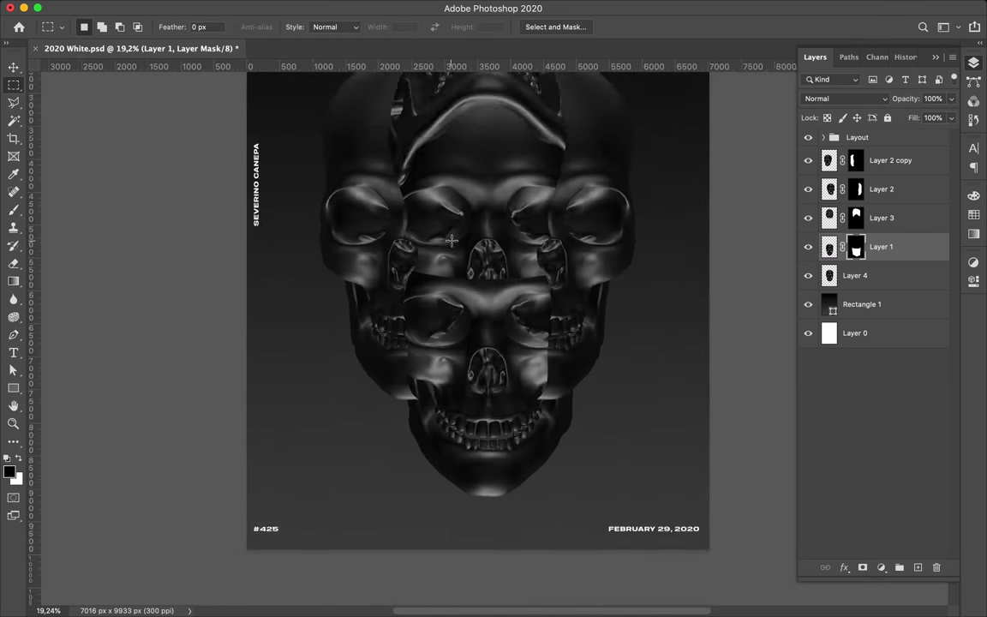
key("v")
left_click_drag(506, 408, 556, 419)
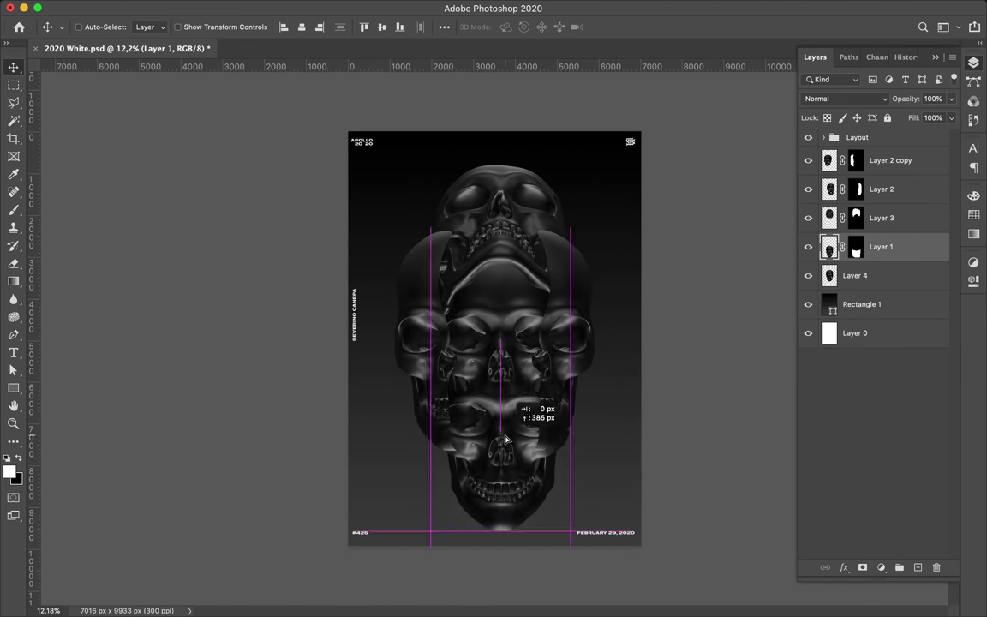
Reposition the Layer 2 and Layer 2 copy skull pieces.
scroll(514, 342, "up", 3)
left_click(604, 332, "ctrl")
left_click_drag(605, 332, 596, 313)
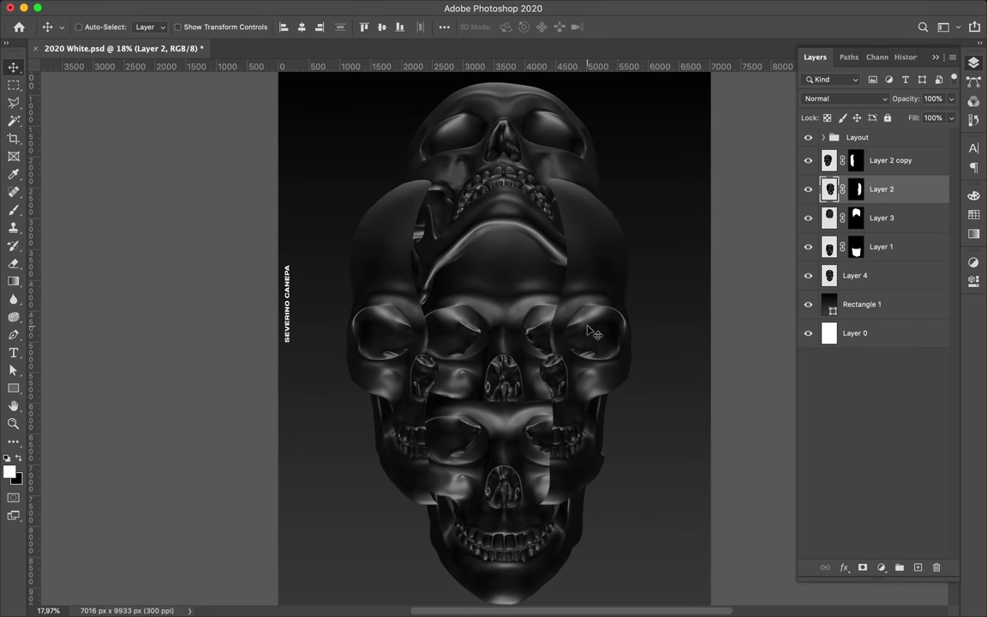
left_click_drag(377, 325, 403, 343)
Trace a path by the eye opening and paint it out on Layer 2 copy's mask.
scroll(407, 367, "up", 6)
key("p")
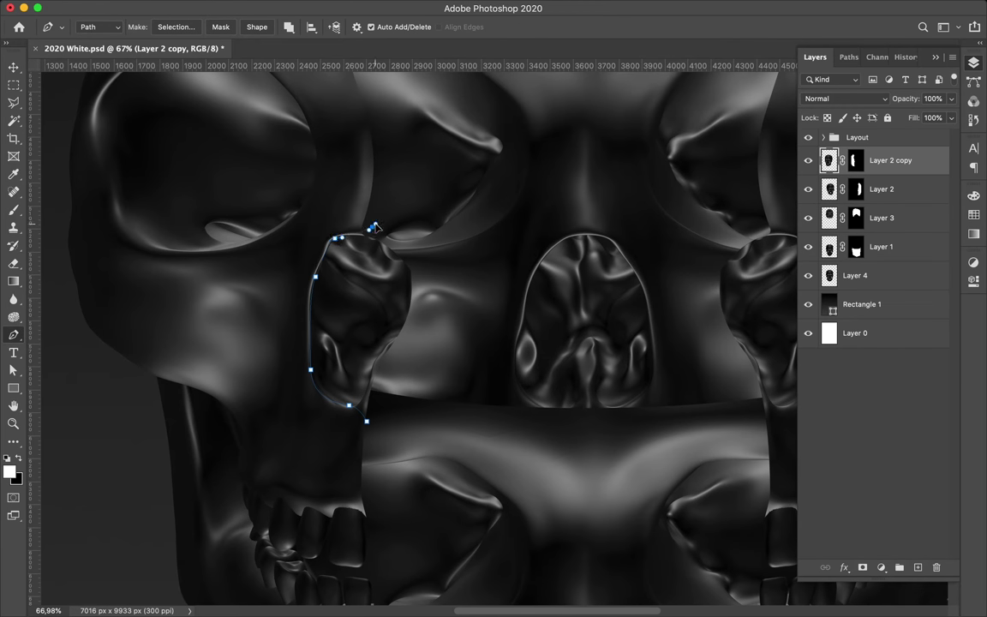
key("ctrl+Return")
key("b")
left_click_drag(341, 275, 331, 408)
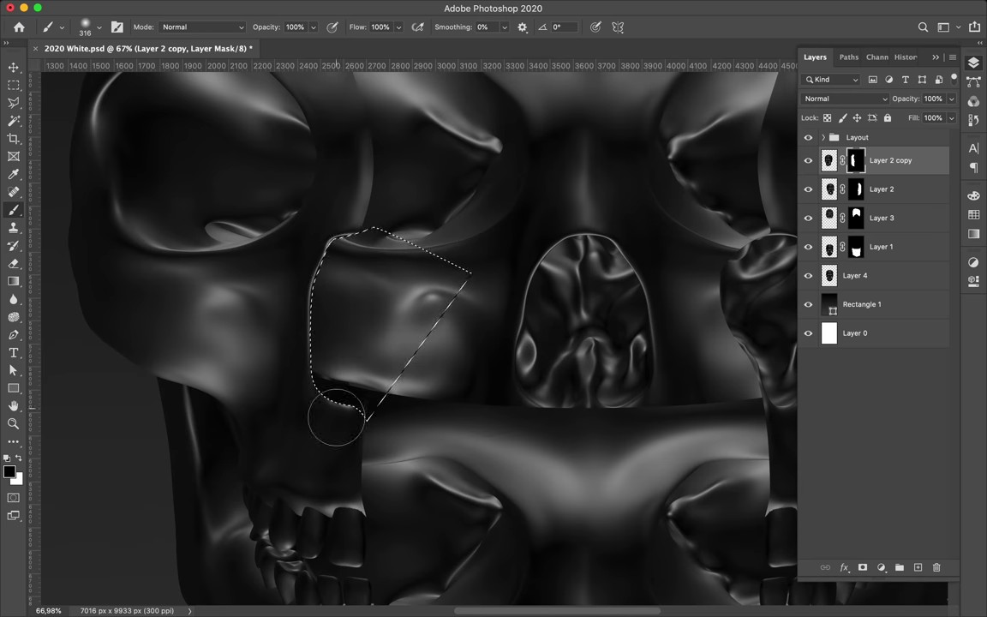
key("ctrl+d")
key("m")
scroll(376, 414, "down", 2)
scroll(376, 414, "down", 3)
key("v")
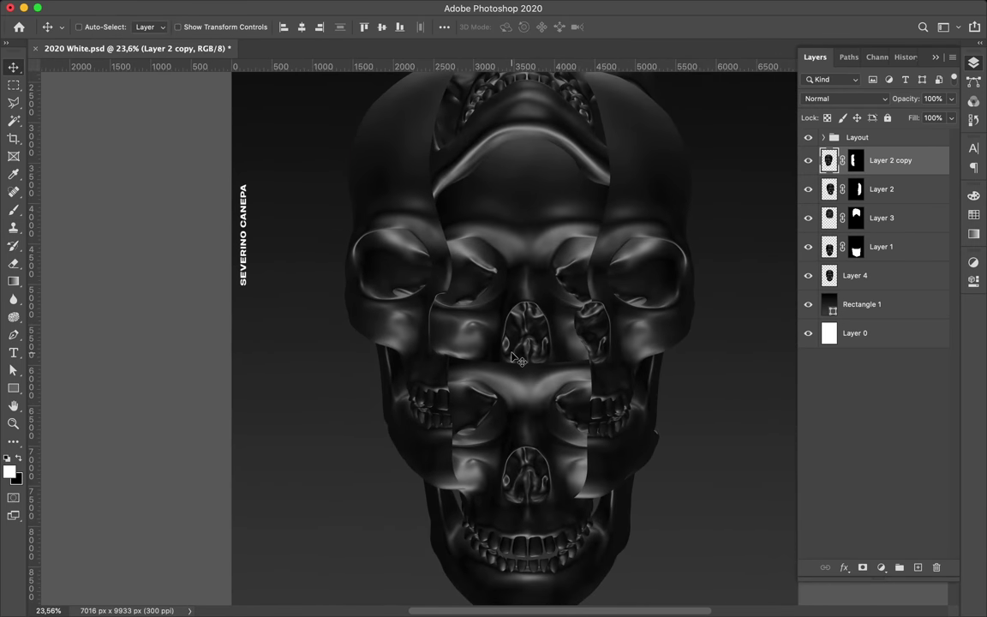
Trace a path around the nose opening and paint it out on Layer 2's mask.
scroll(649, 321, "up", 2)
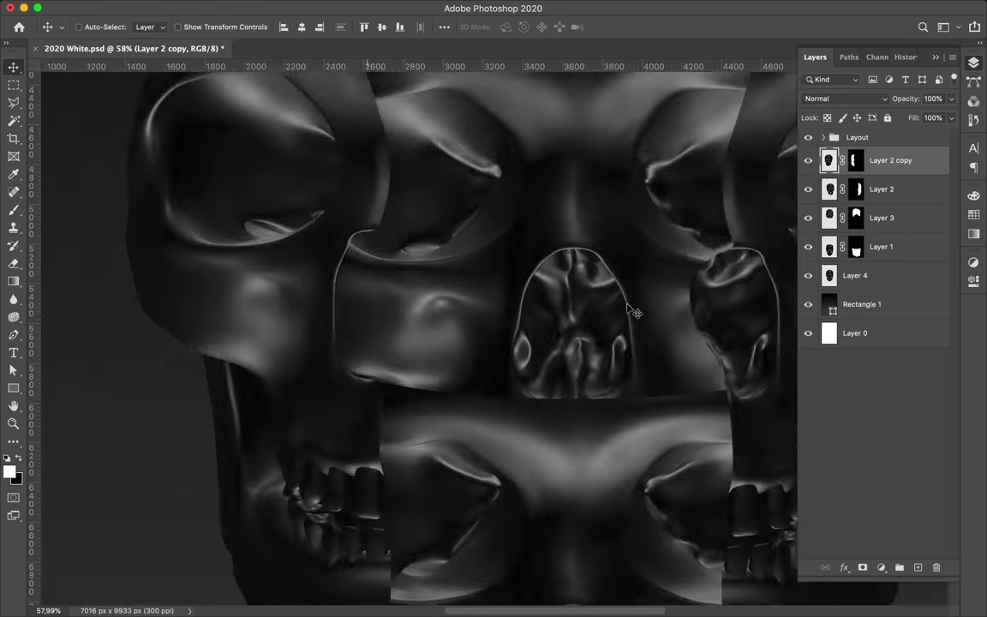
scroll(649, 321, "up", 3)
key("alt+bracketleft")
key("p")
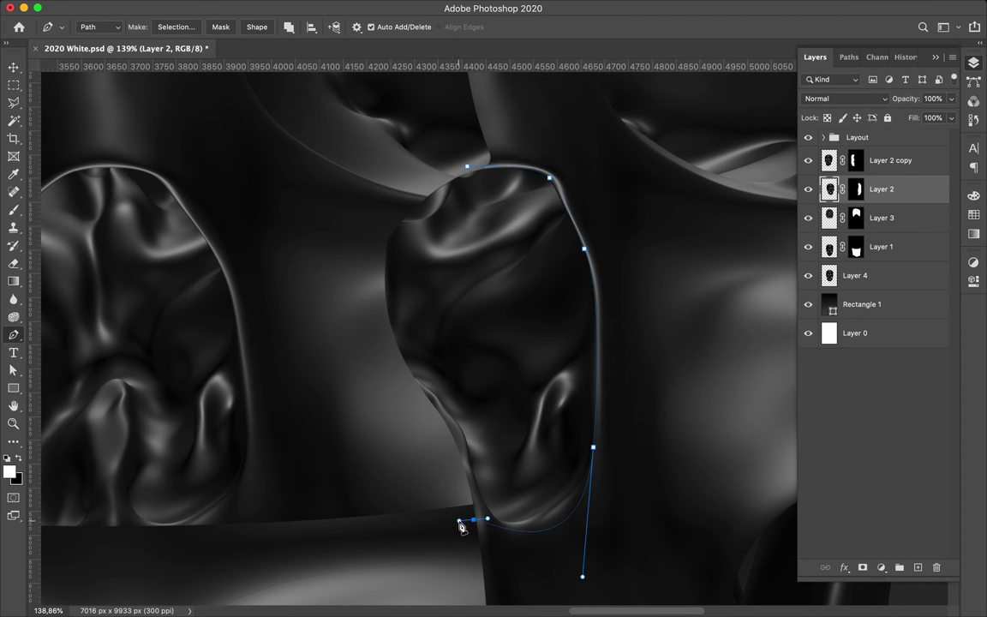
left_click(467, 169)
left_click(569, 247)
key("b")
mouse_move(467, 209)
left_mouse_down()
mouse_move(425, 250)
mouse_move(517, 489)
mouse_move(491, 204)
left_mouse_up()
key("v")
Move Layer 1's skull piece down 303 px.
scroll(437, 459, "down", 5)
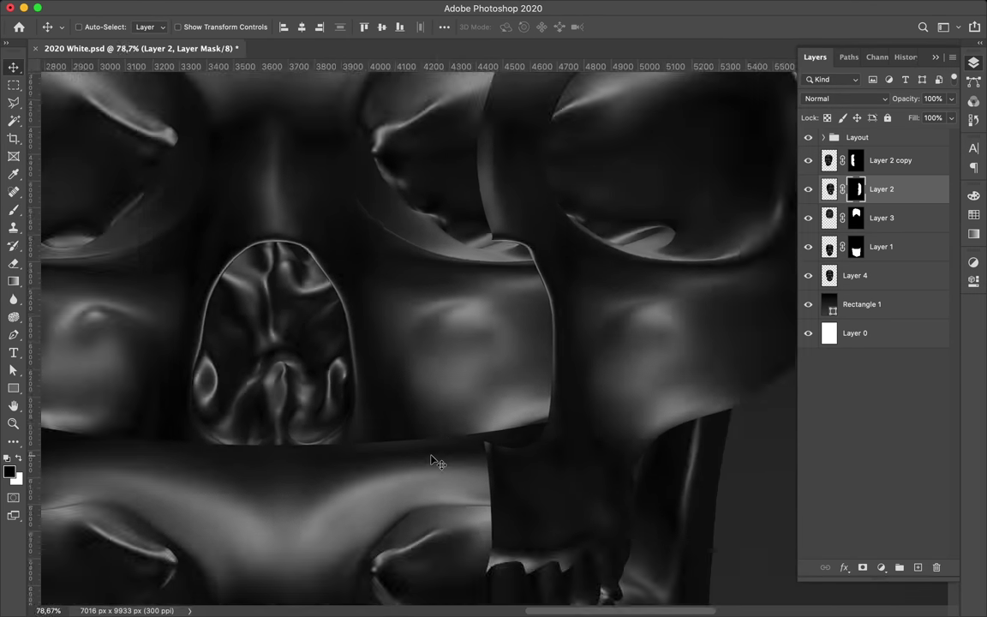
scroll(437, 462, "down", 2)
scroll(418, 385, "down", 2)
key("alt+bracketleft")
key("alt+bracketleft")
left_click_drag(454, 357, 453, 396)
key("alt+period")
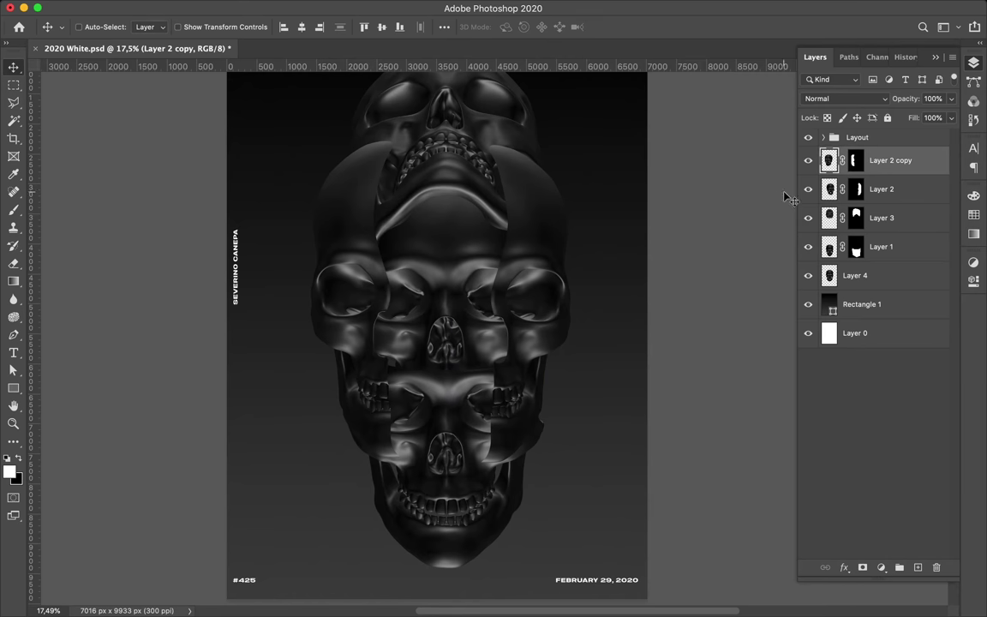
Add empty Layer 5 and group duplicates of the skull layers as 'Skull Outline'.
key("ctrl+shift+alt+n")
left_click(891, 189)
left_click(883, 277, "shift")
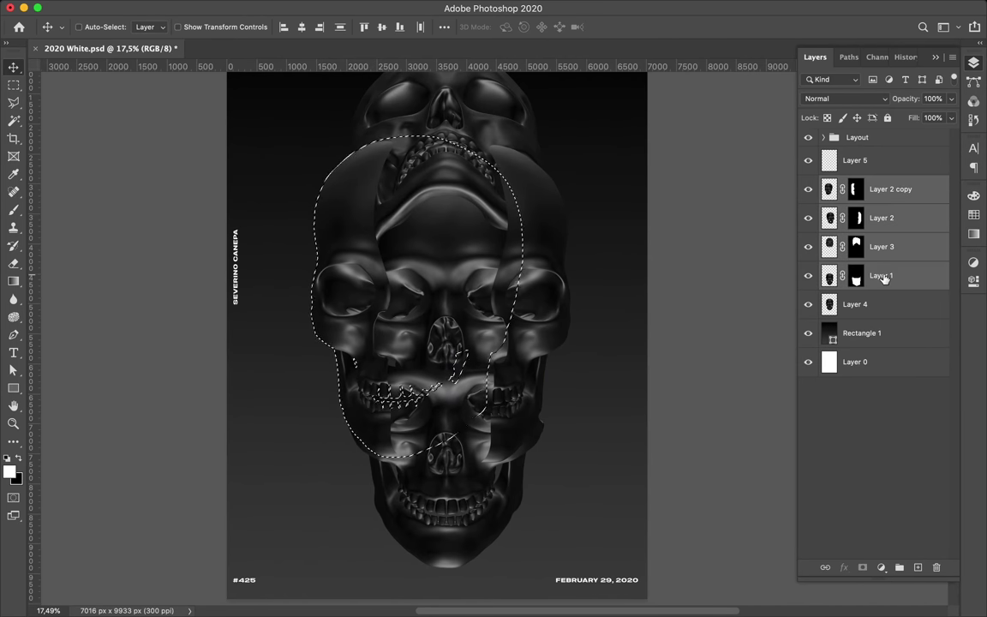
key("ctrl+j")
key("ctrl+g")
double_click(853, 298)
type("Skull Outline")
key("Return")
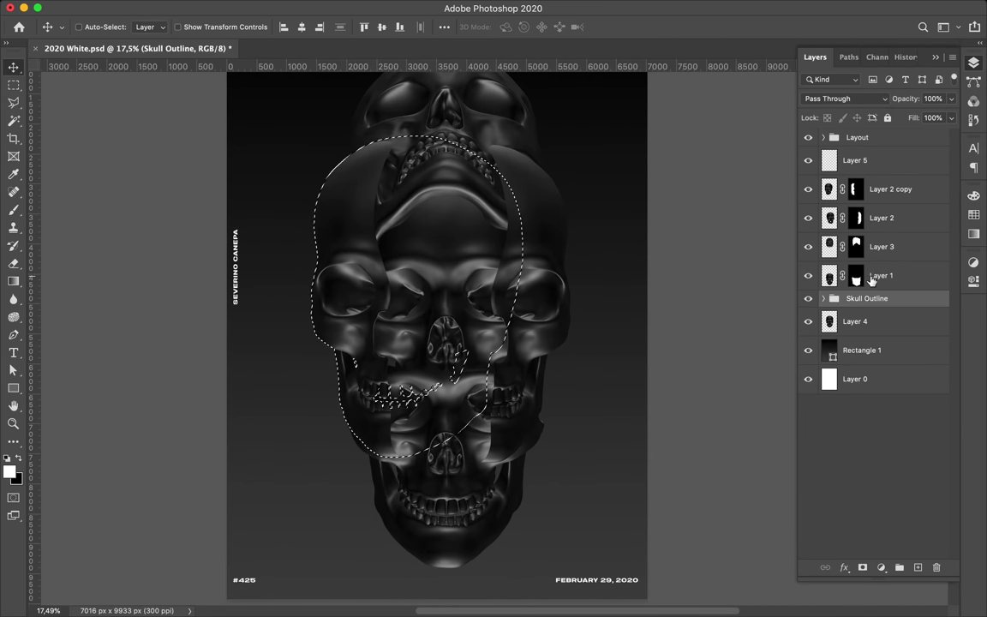
Apply the layer mask on Layer 2 copy, leaving the skull layers unmerged.
left_click(871, 278)
left_click(825, 190, "shift")
key("ctrl+e")
key("ctrl+z")
key("m")
right_click(856, 188)
left_click(703, 203)
Apply the layer masks on Layer 2, Layer 3 and Layer 1.
right_click(867, 259)
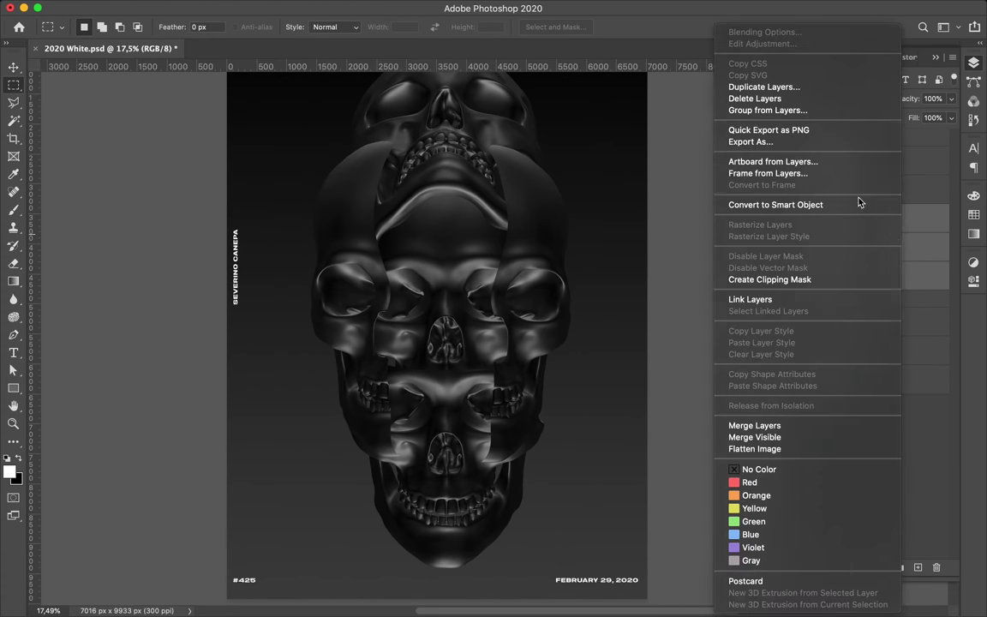
right_click(911, 221)
double_click(912, 221)
key("Escape")
right_click(856, 218)
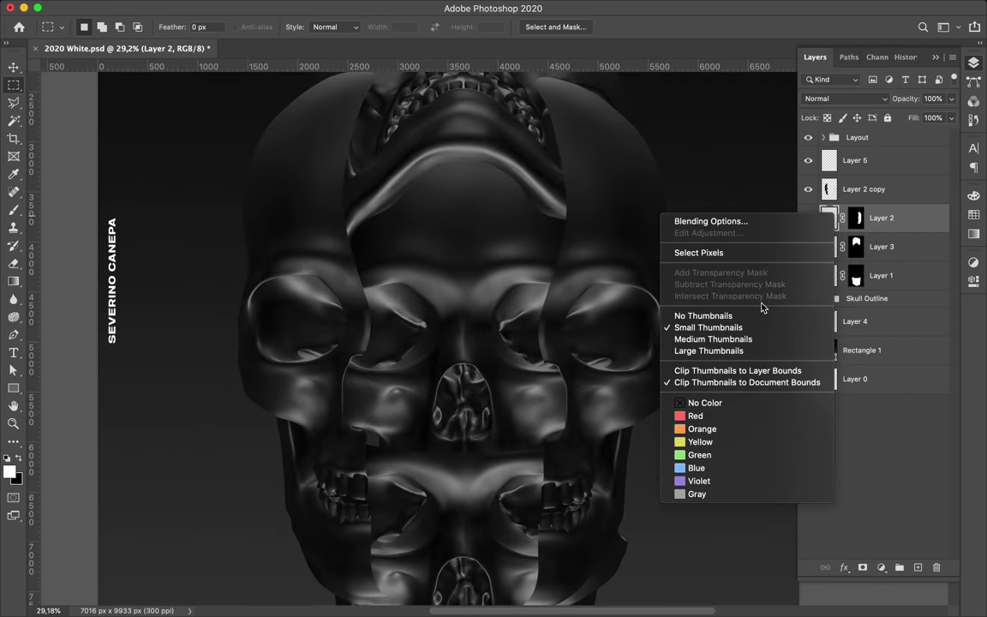
right_click(856, 218)
left_click(819, 253)
right_click(856, 247)
left_click(818, 283)
right_click(856, 275)
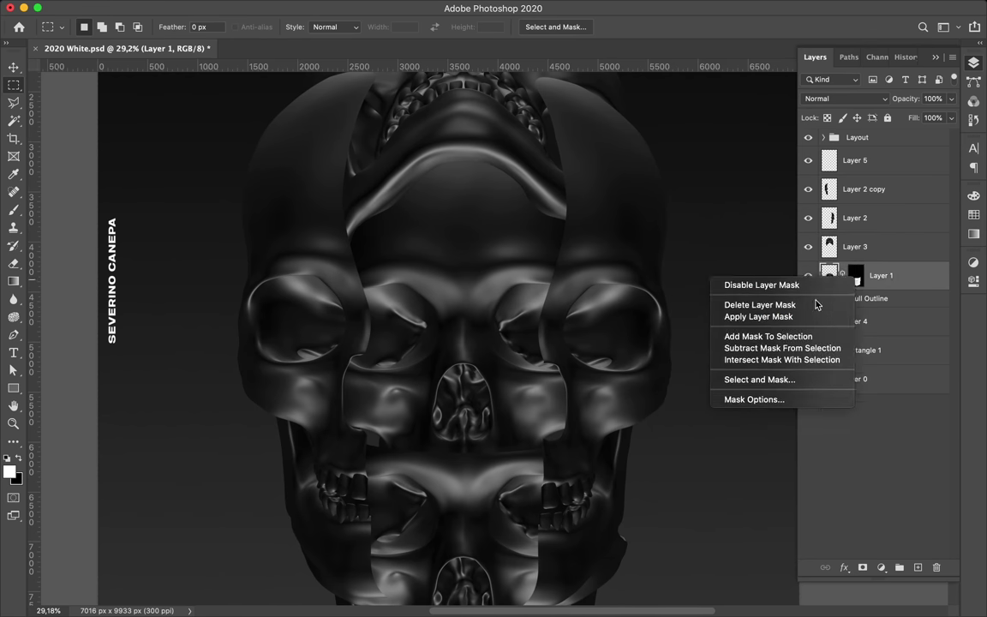
left_click(814, 316)
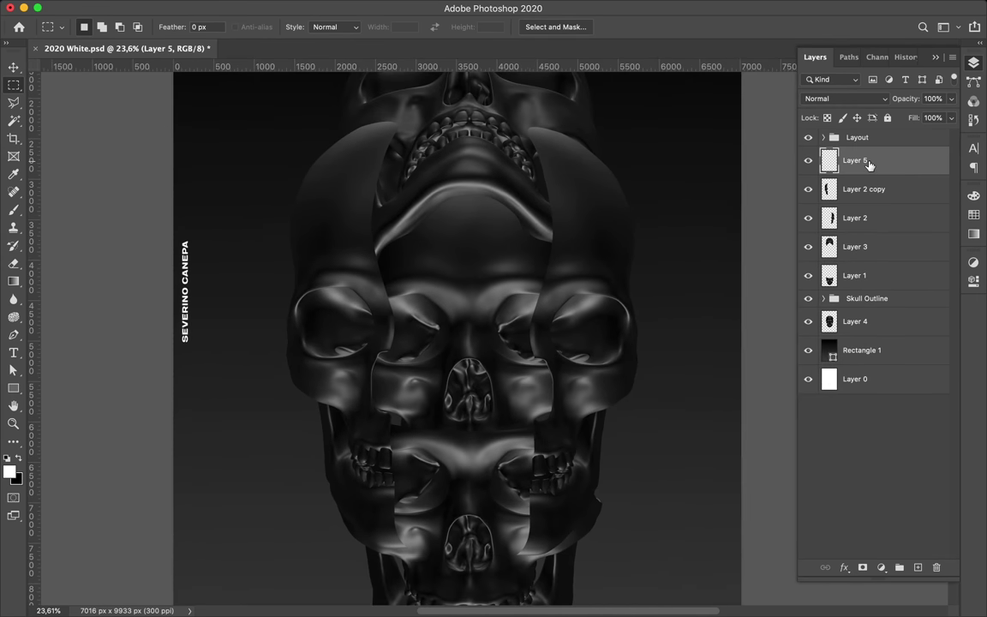
Place Layer 5 under the left piece, Gaussian-blur it at about 40 px, and nudge it.
left_click_drag(855, 160, 855, 187)
key("i")
key("b")
right_click(411, 311)
key("Escape")
key("ctrl+d")
key("m")
left_click(353, 13)
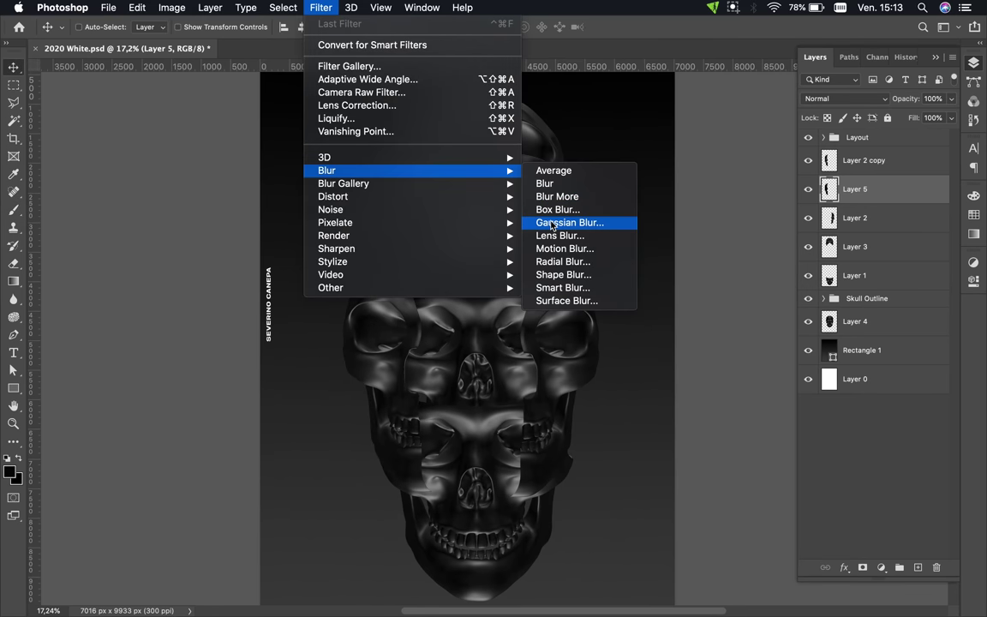
left_click(578, 223)
left_click_drag(81, 218, 99, 219)
key("Return")
left_click_drag(386, 319, 390, 327)
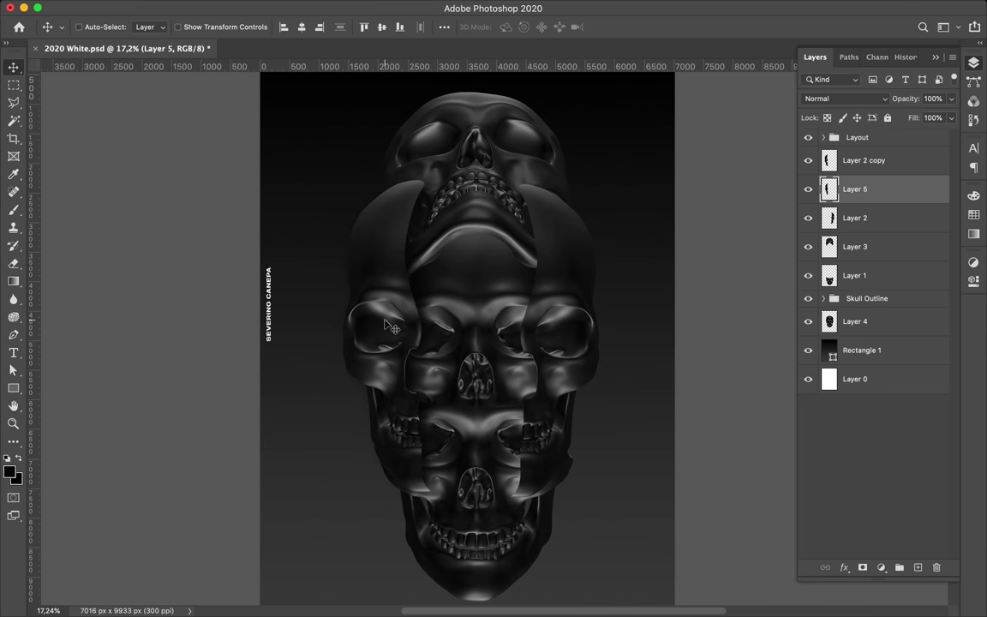
Rename the layers Left, Left Shadow and Right.
double_click(864, 160)
type("Sid")
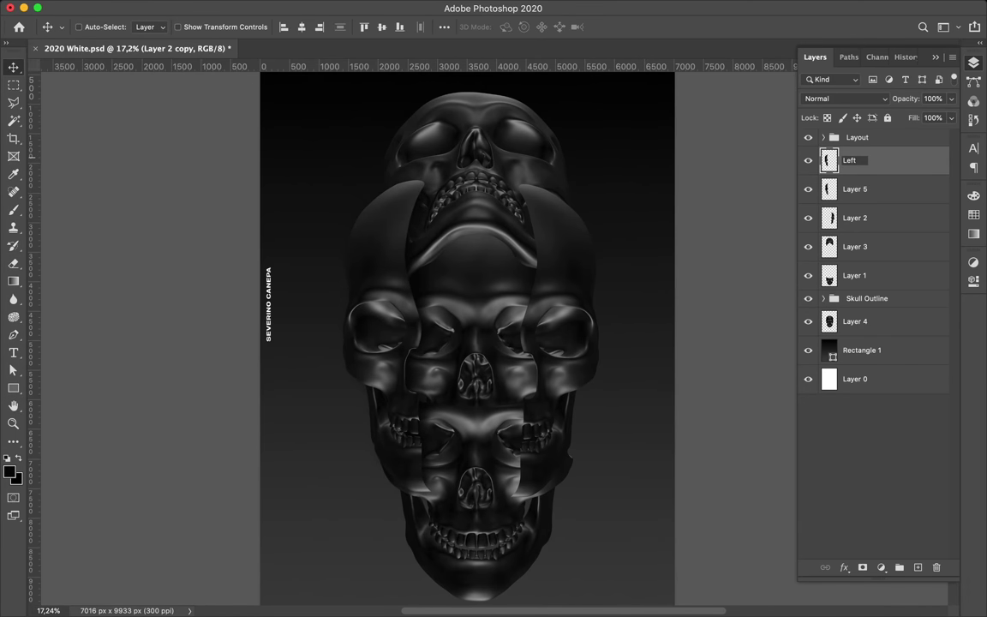
key("Tab")
type("Le")
double_click(853, 224)
type("Right")
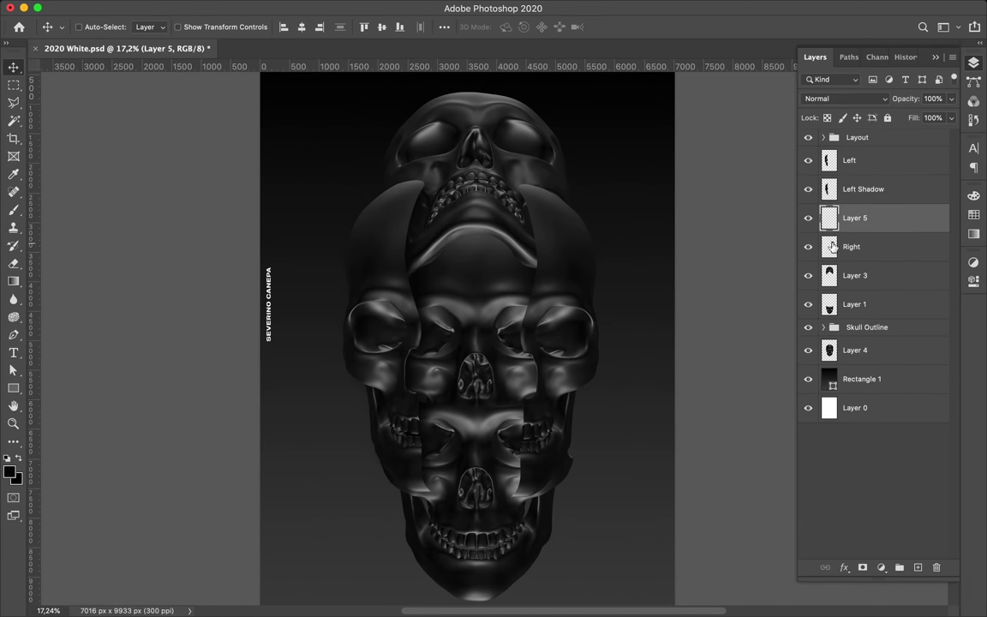
Create the right shadow below Right with a Gaussian blur and offset it slightly.
left_click_drag(849, 217, 849, 261)
left_click(320, 8)
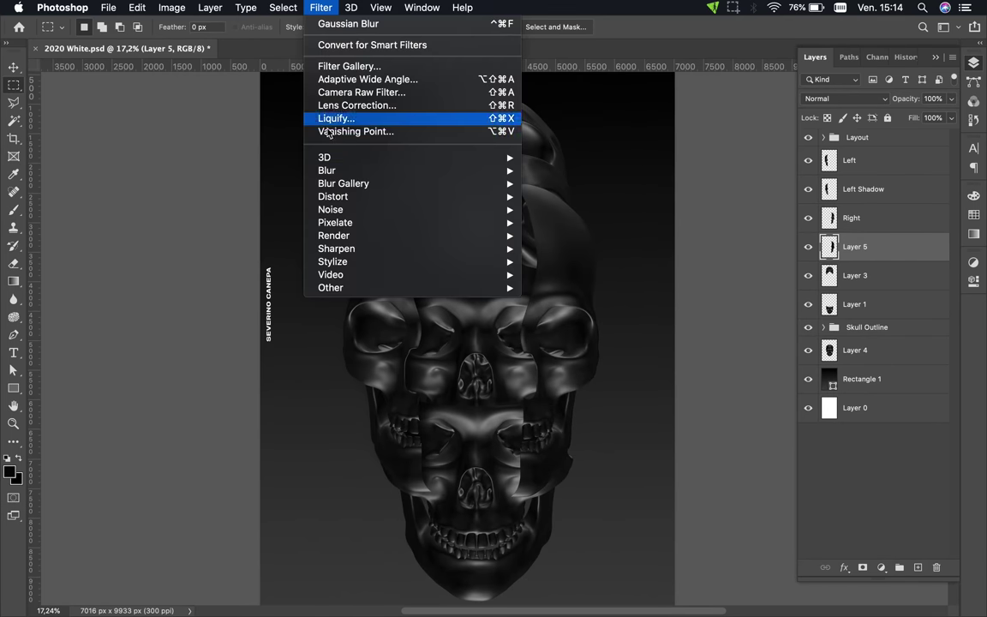
mouse_move(327, 171)
left_click(575, 222)
left_click(194, 32)
key("v")
left_click_drag(538, 286, 554, 309)
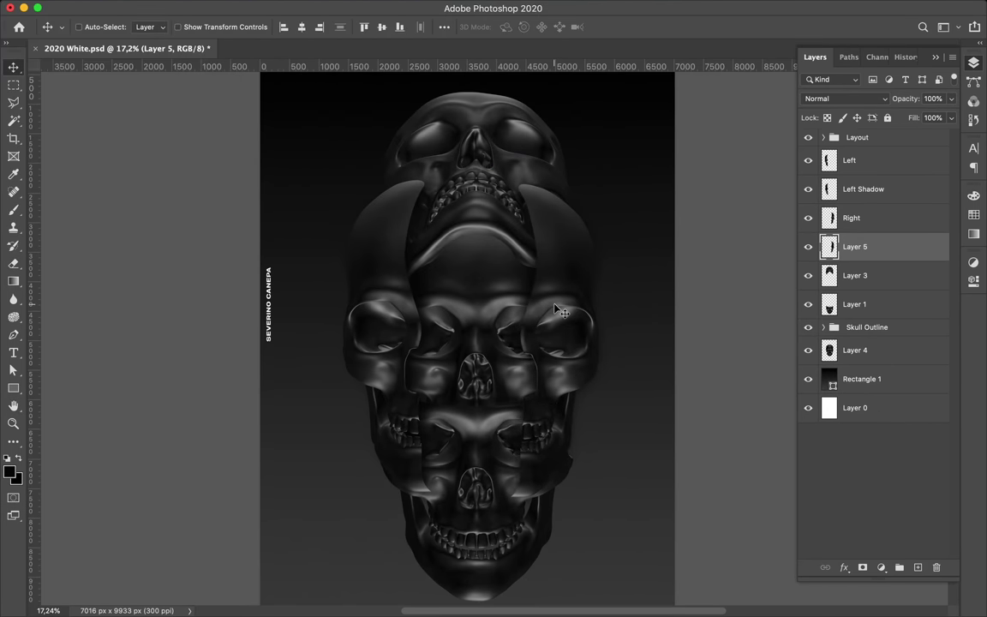
left_click(872, 276)
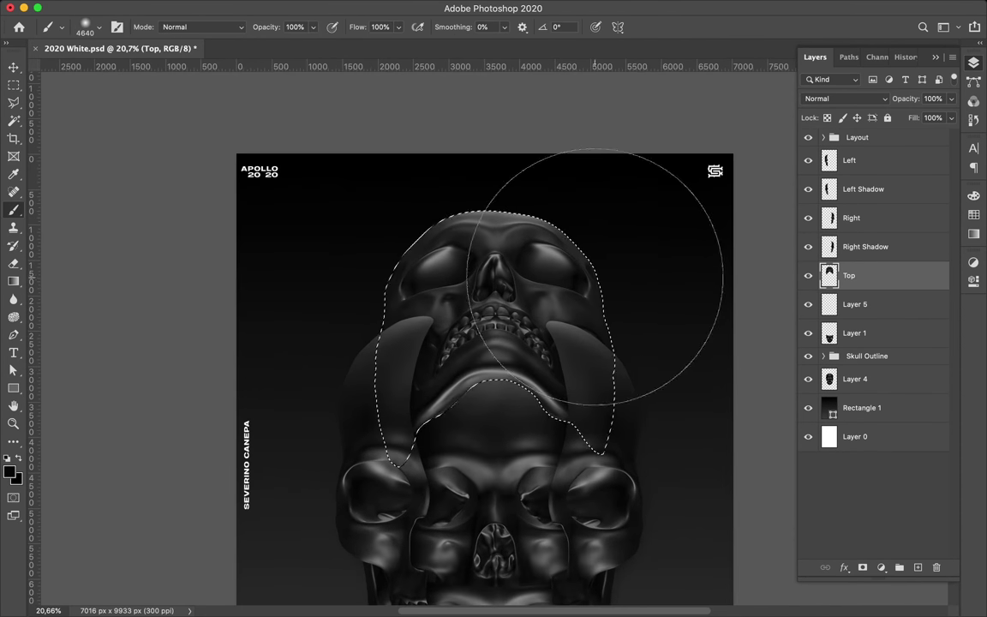
Fill a black shadow of the top skull on Layer 5 and shift it 184 px down.
key("ctrl+d")
key("m")
left_click_drag(869, 307, 869, 310)
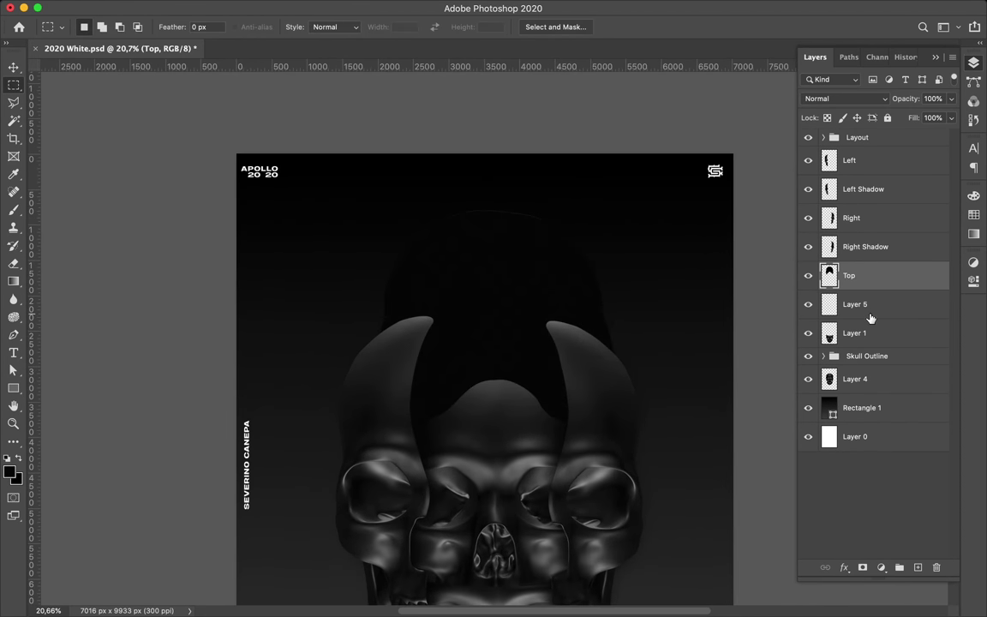
left_click(866, 309)
key("b")
left_click_drag(440, 297, 507, 408)
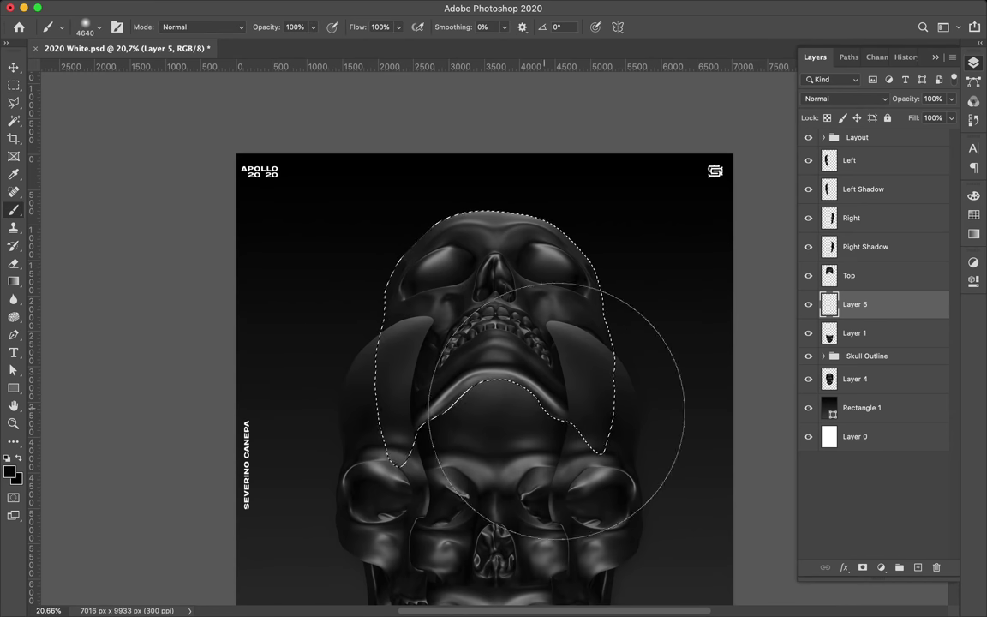
key("m")
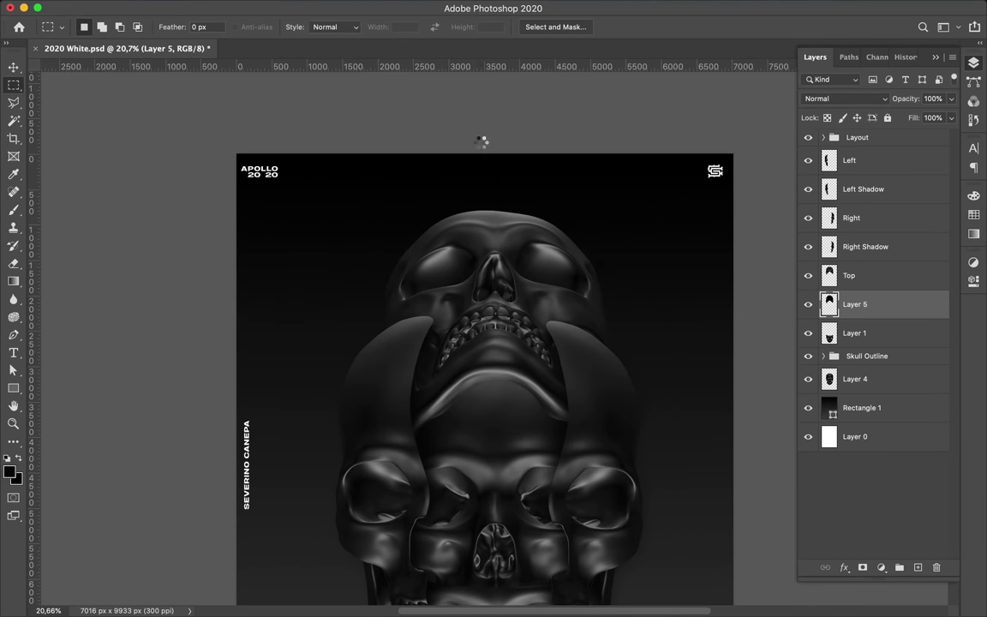
key("v")
left_click_drag(500, 304, 501, 337)
Paint a black shadow of the bottom skull on new Layer 6 below Layer 1.
scroll(501, 337, "down", 2)
scroll(500, 337, "down", 3)
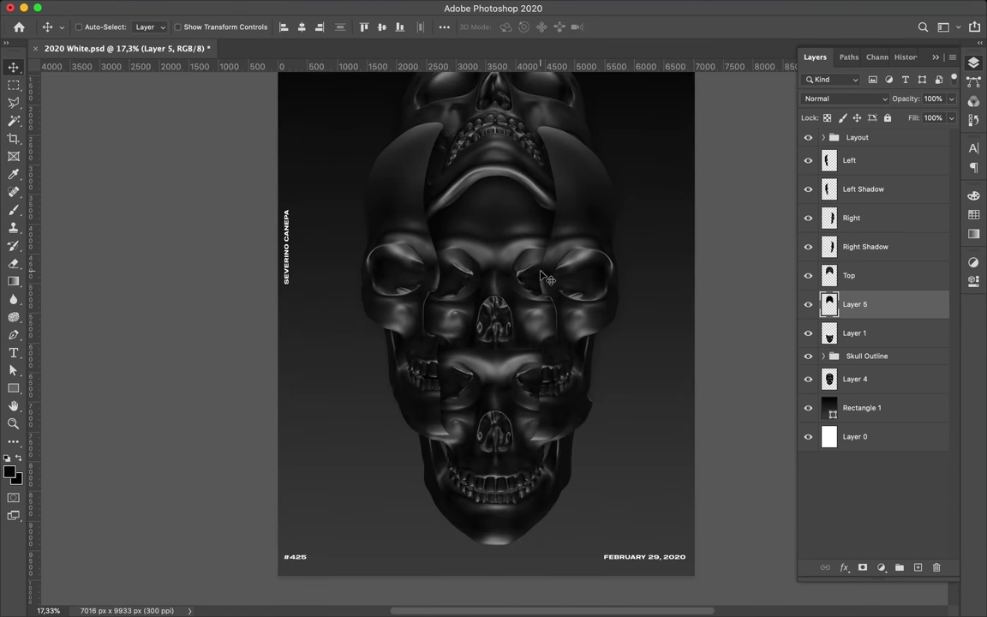
key("alt+bracketleft")
left_click_drag(861, 376, 862, 375)
left_click(829, 332, "ctrl")
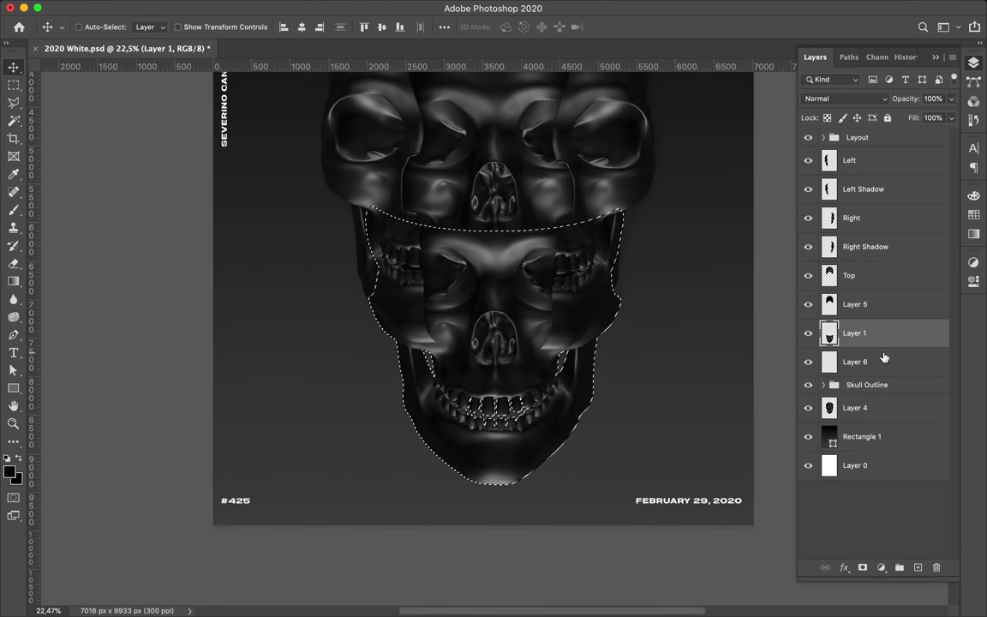
left_click(857, 362)
key("b")
left_click_drag(547, 307, 638, 254)
key("m")
key("ctrl+d")
key("v")
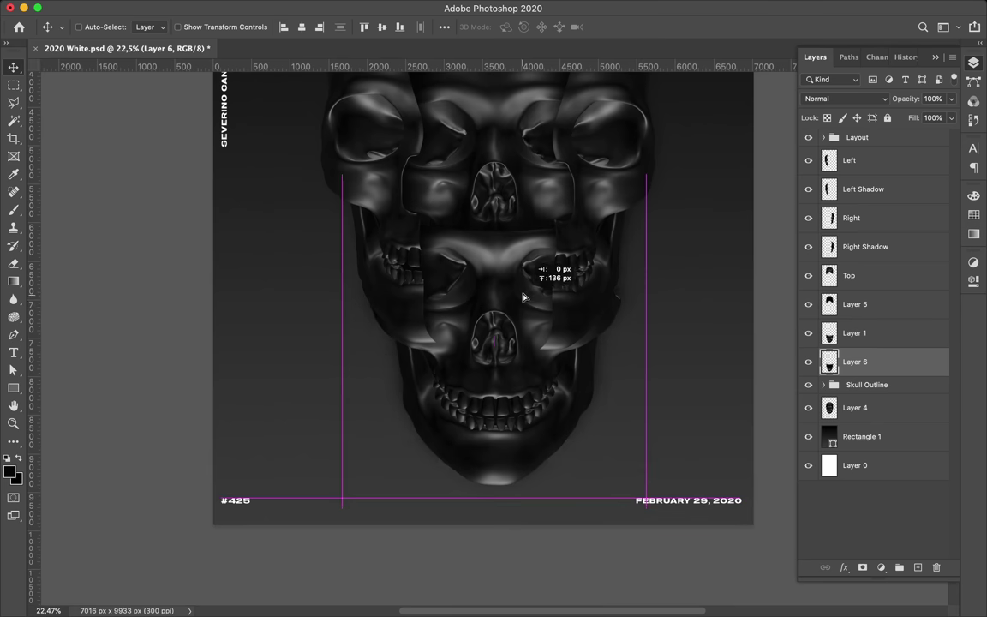
Duplicate Layer 1 and the Top layer and merge the copies into one layer.
key("ctrl+0")
left_click(857, 333)
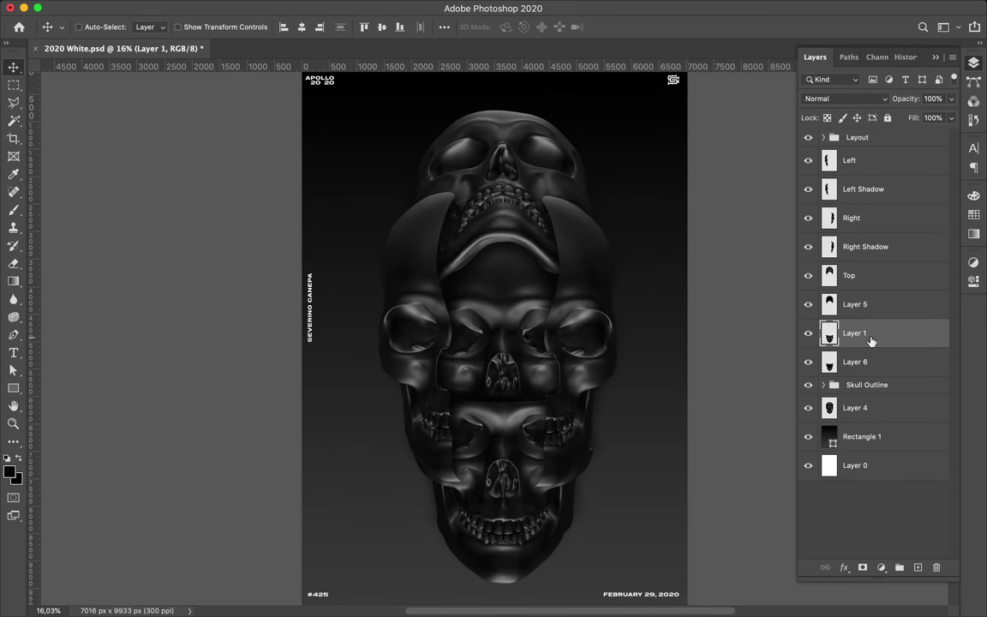
left_click(859, 265, "ctrl")
key("ctrl+j")
key("ctrl+e")
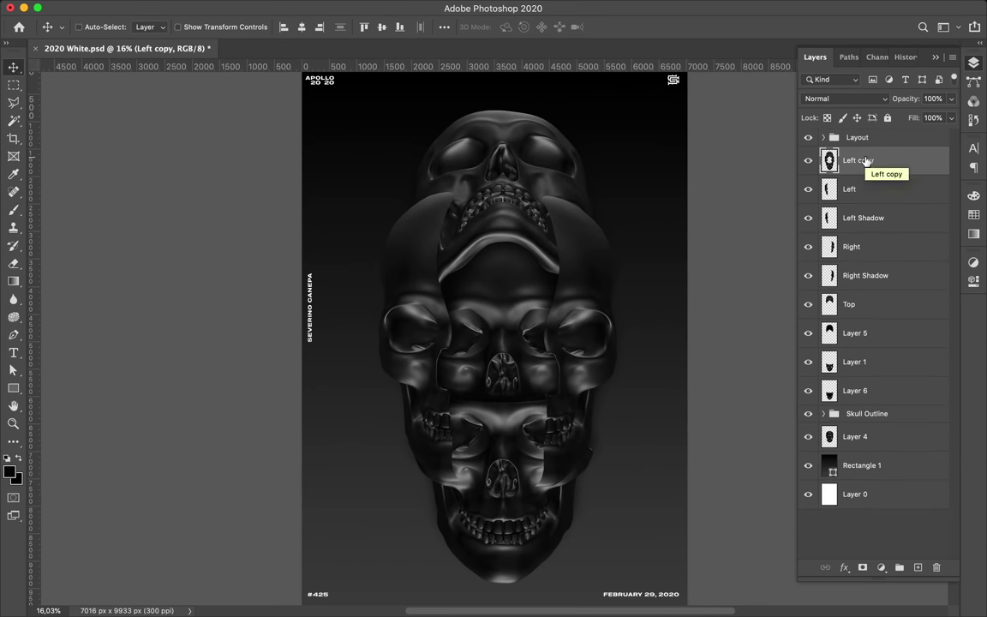
Fill the merged Left copy skull silhouette with black and move it below Layer 6.
left_click(830, 160, "ctrl")
key("b")
key("alt+BackSpace")
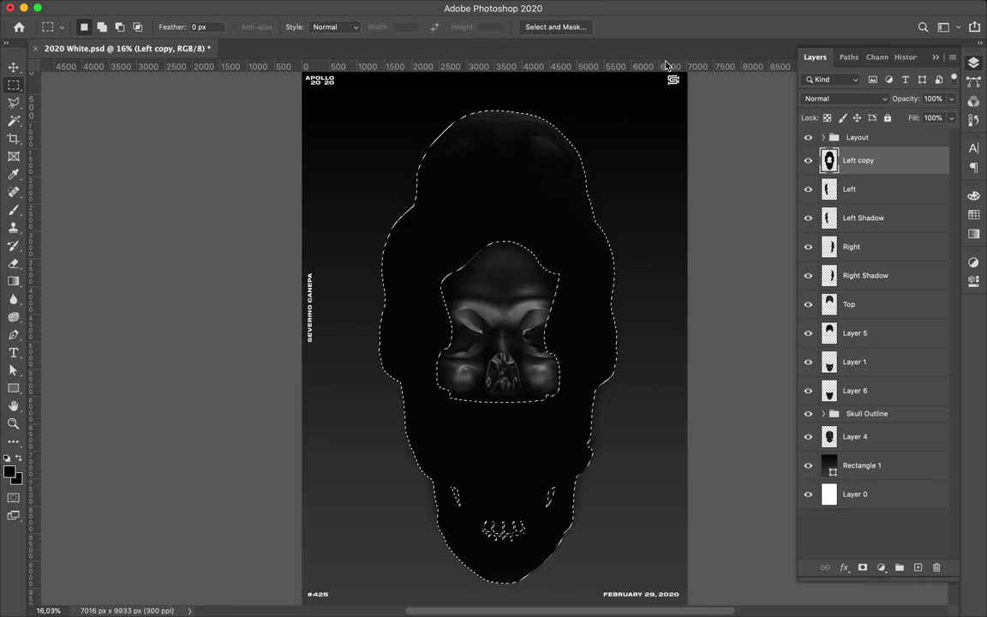
key("ctrl+d")
key("v")
mouse_move(857, 160)
left_mouse_down()
mouse_move(886, 337)
mouse_move(857, 403)
left_mouse_up()
Warp the black silhouette so its top corners flare outward into a wide shadow.
left_click(319, 8)
left_click(545, 245)
key("ctrl+t")
right_click(474, 168)
left_click(507, 260)
left_click_drag(362, 93, 321, 81)
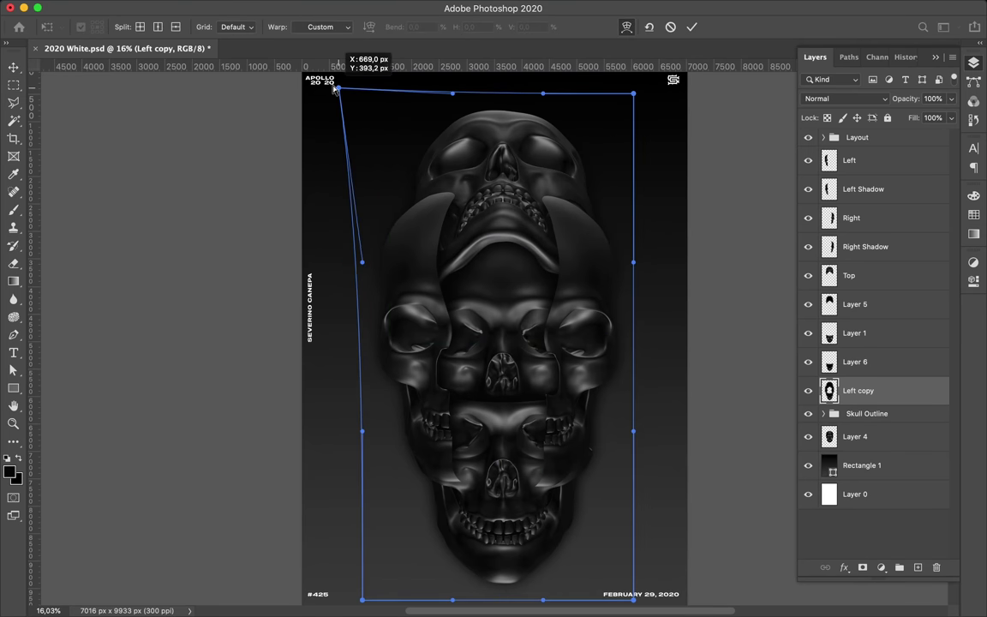
left_click_drag(634, 93, 681, 89)
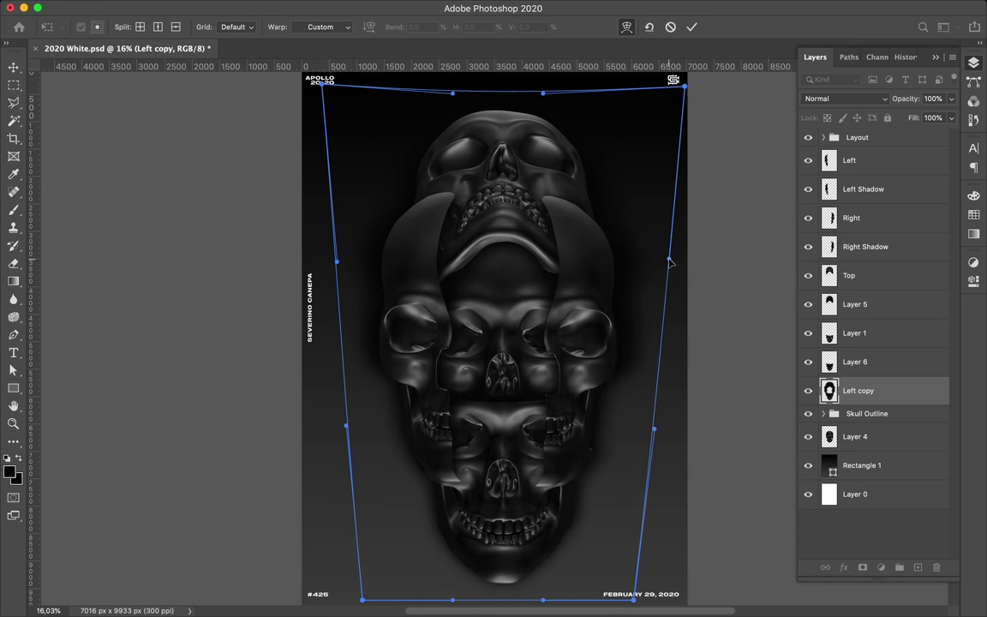
left_click_drag(289, 81, 267, 101)
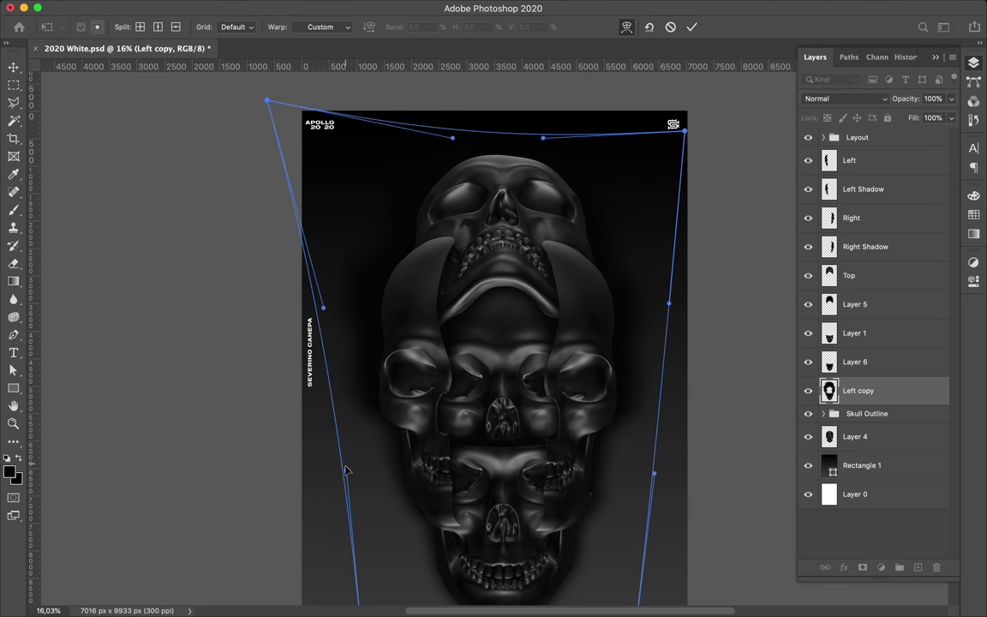
left_click_drag(685, 133, 729, 112)
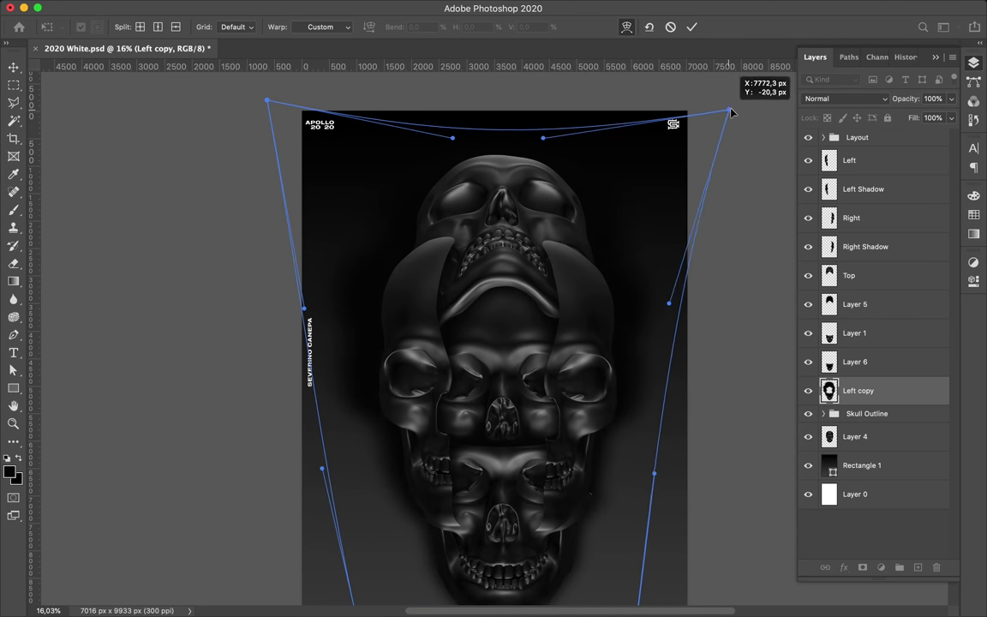
key("Return")
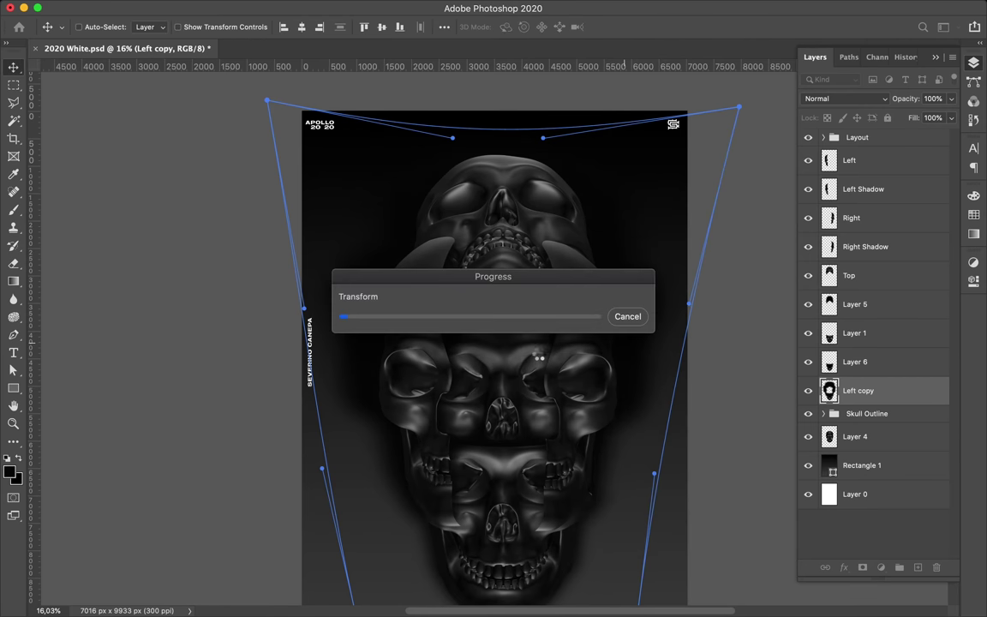
Blend the shadow layer as Multiply with Fill lowered to 39%.
scroll(451, 306, "up", 5)
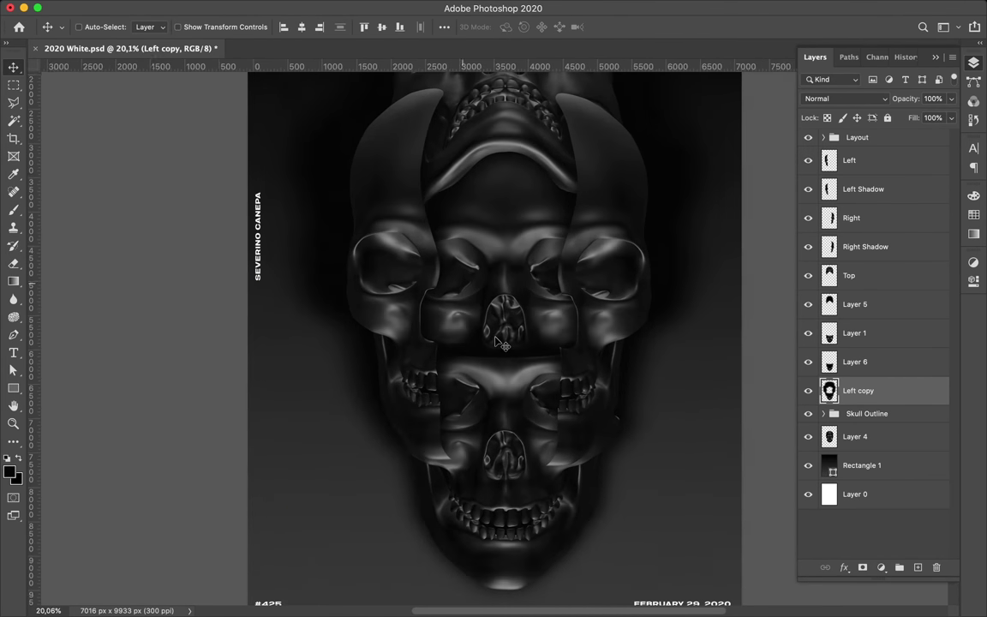
scroll(451, 306, "down", 4)
left_click(844, 98)
left_click(857, 137)
left_click(951, 118)
left_click_drag(953, 135, 924, 136)
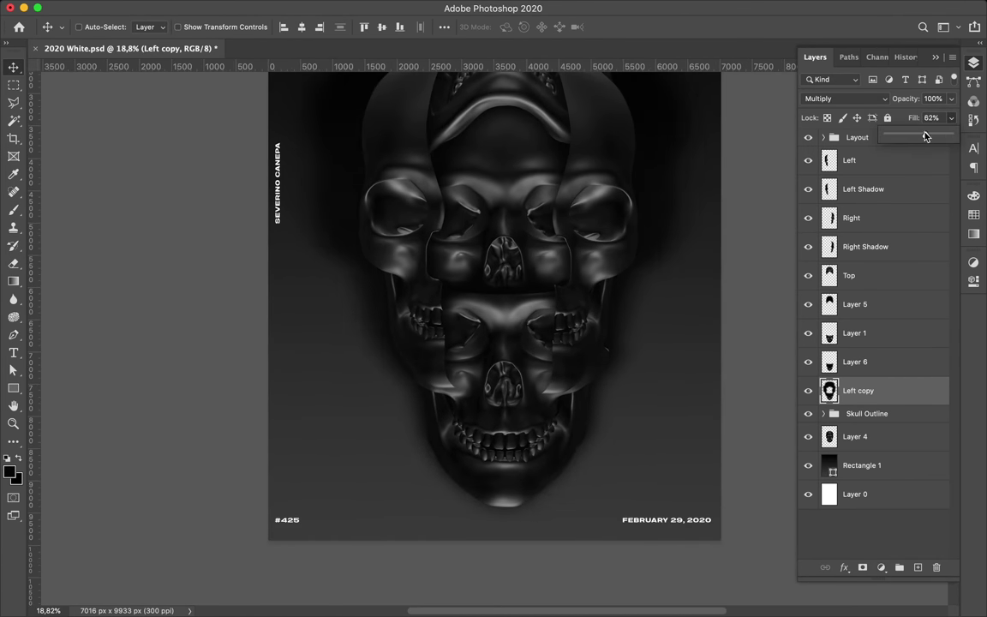
scroll(660, 283, "down", 2)
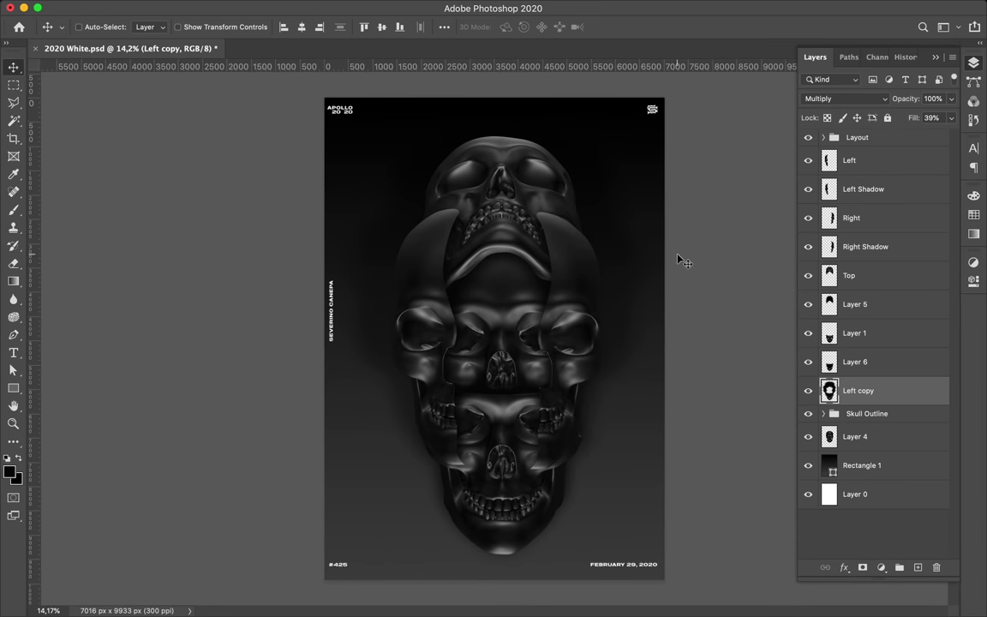
scroll(681, 260, "up", 1)
scroll(681, 259, "down", 1)
left_click(836, 437)
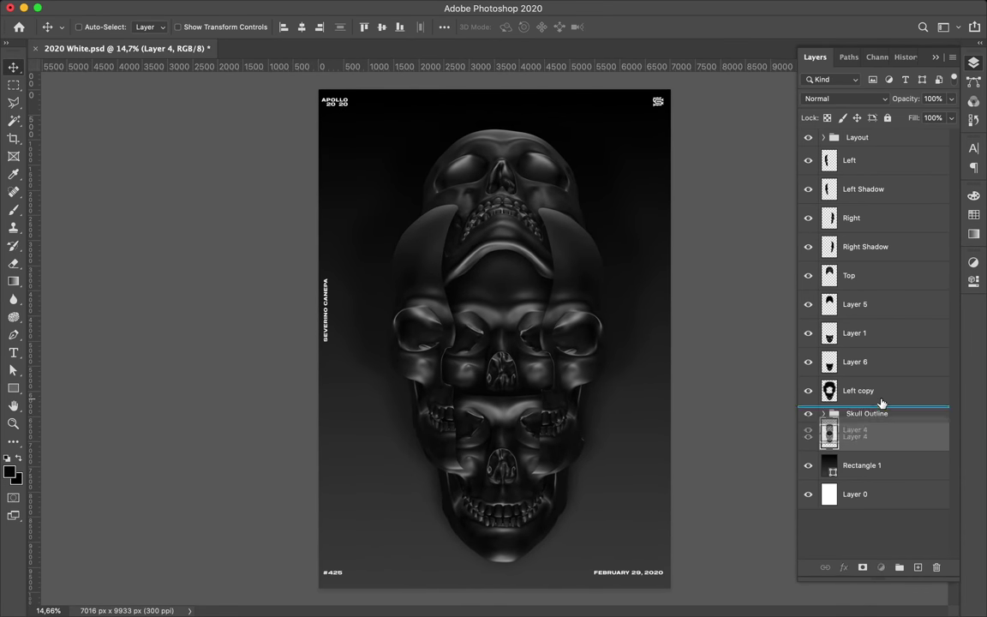
Move Layer 4 above Skull Outline and draw a violet-gradient rectangle over the skull stack.
left_click_drag(882, 403, 882, 406)
left_click(877, 442)
key("ctrl+alt+shift+n")
key("u")
left_click(151, 26)
left_click(119, 54)
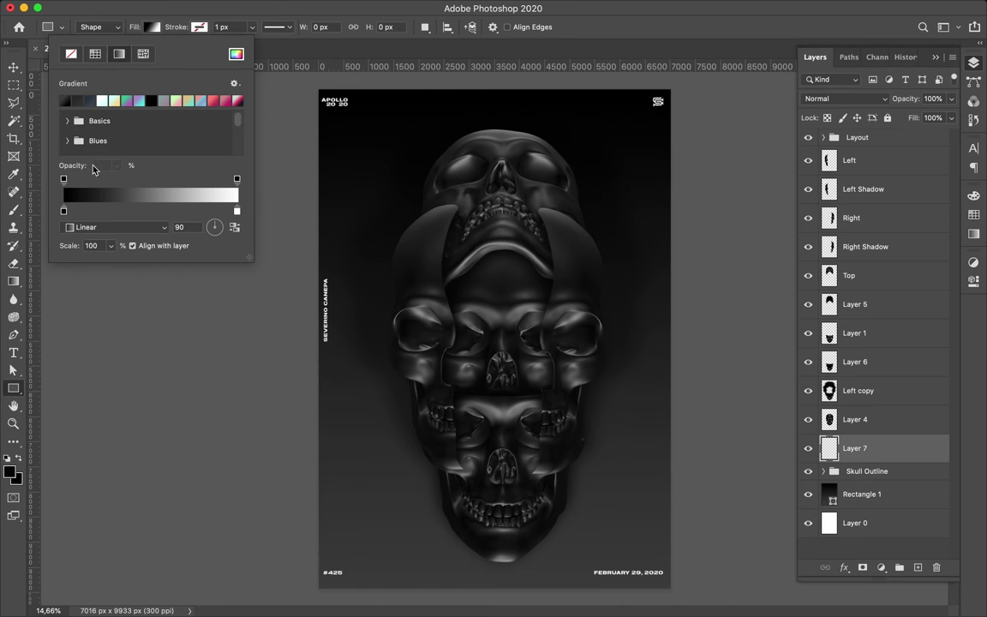
left_click(161, 138)
left_click(94, 128)
left_click(77, 128)
left_click_drag(402, 156, 547, 442)
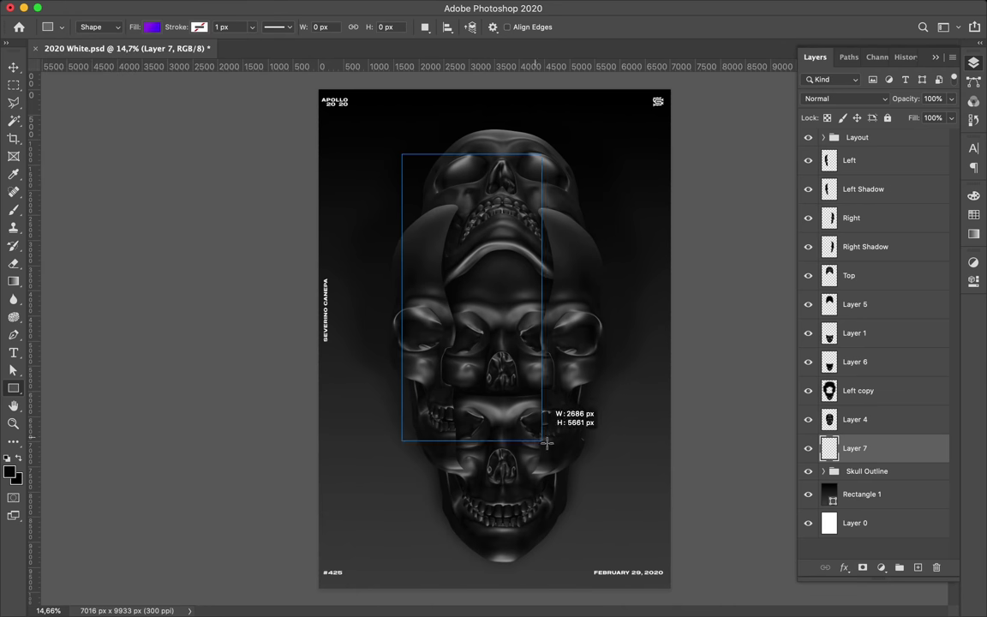
left_click_drag(591, 517, 590, 516)
Group the skull layers into a group named Skull Comp.
key("v")
scroll(494, 338, "down", 2)
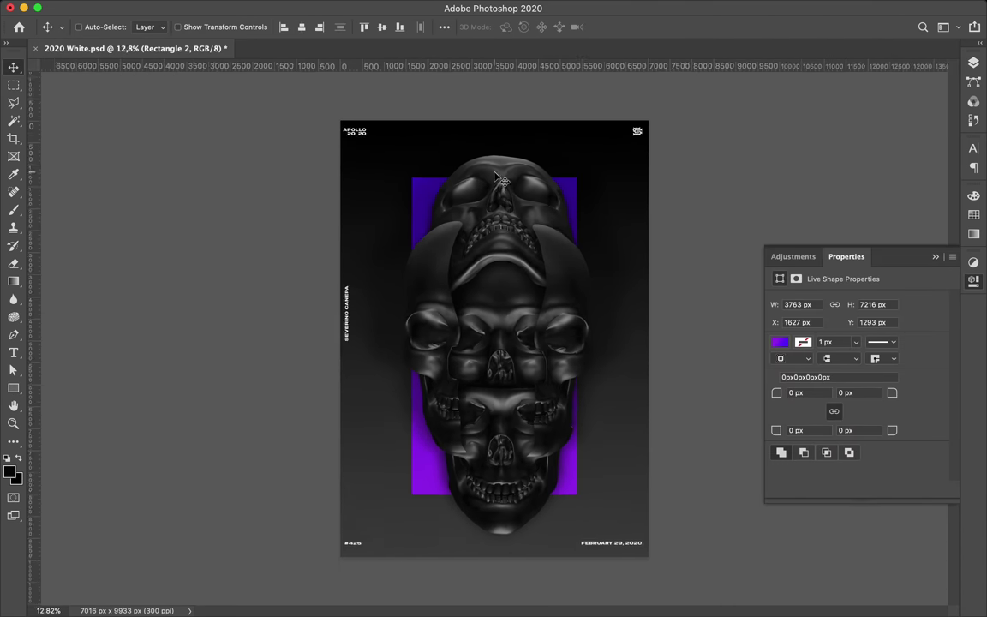
key("F7")
key("alt+bracketright")
left_click(869, 172, "shift")
key("ctrl+g")
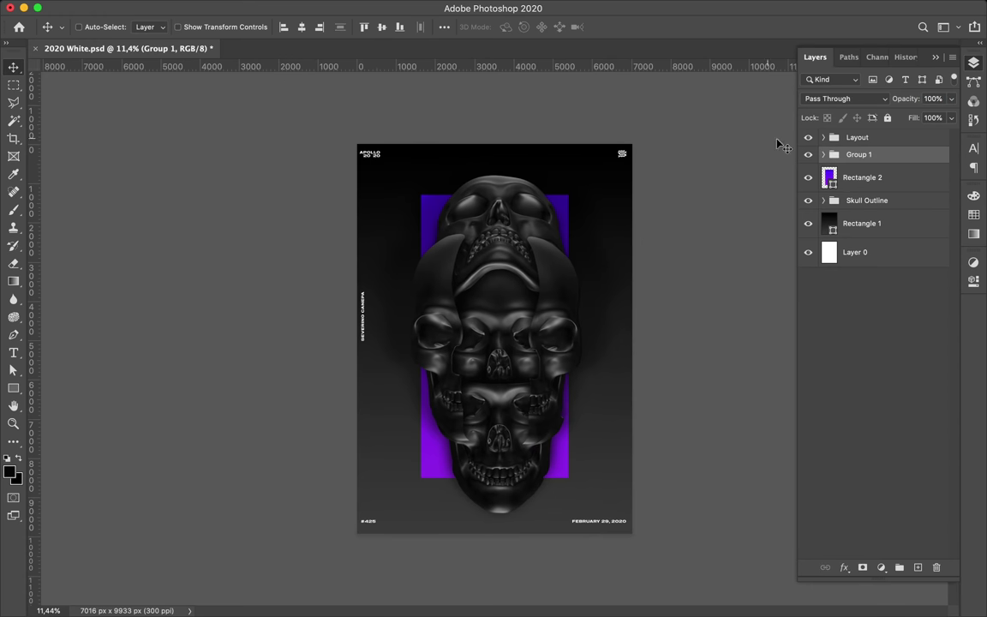
type("Skull Comp")
key("Return")
scroll(496, 338, "up", 1)
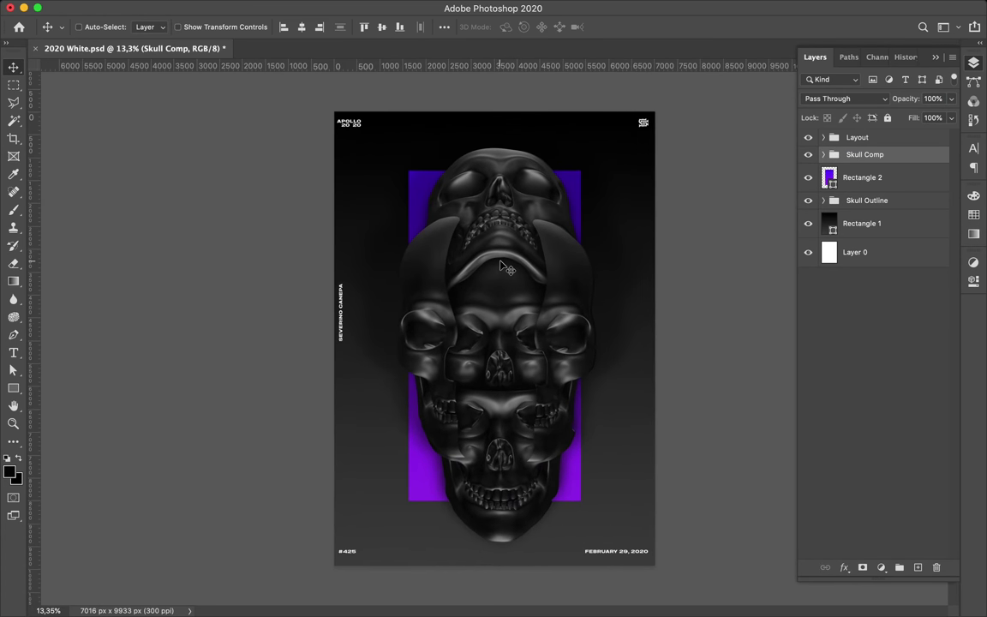
Duplicate Rectangle 2, set the copy to Linear Dodge (Add), and add a Hue/Saturation adjustment.
left_click(861, 187)
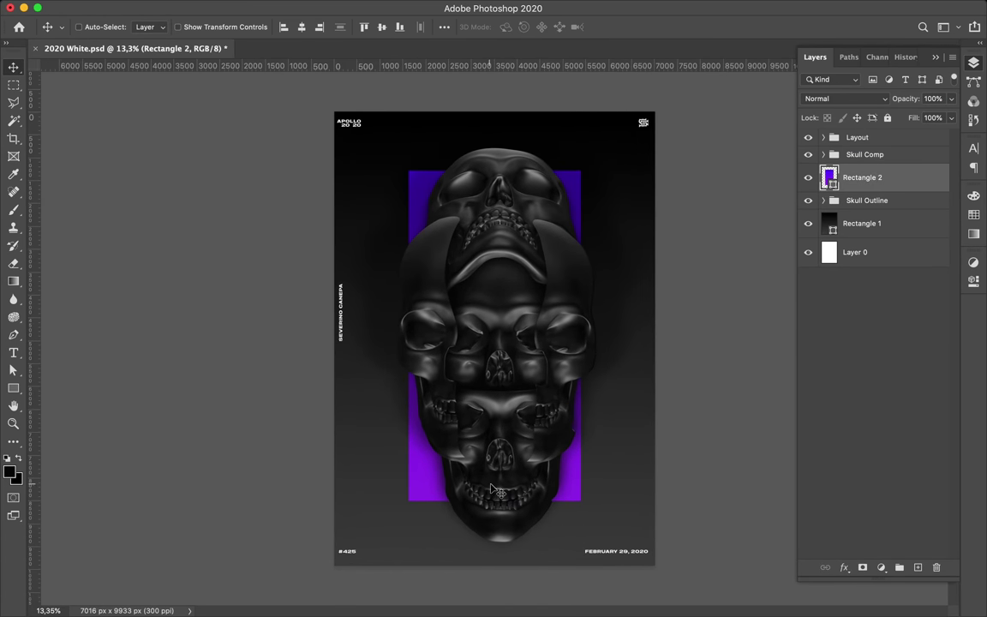
left_click_drag(862, 175, 862, 171)
left_click(470, 7)
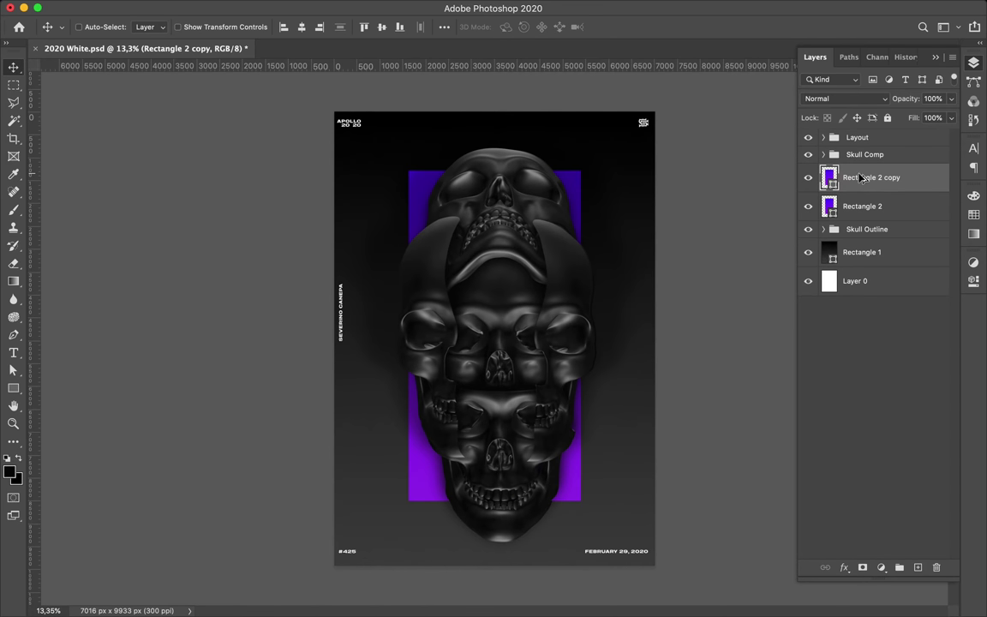
left_click(444, 120)
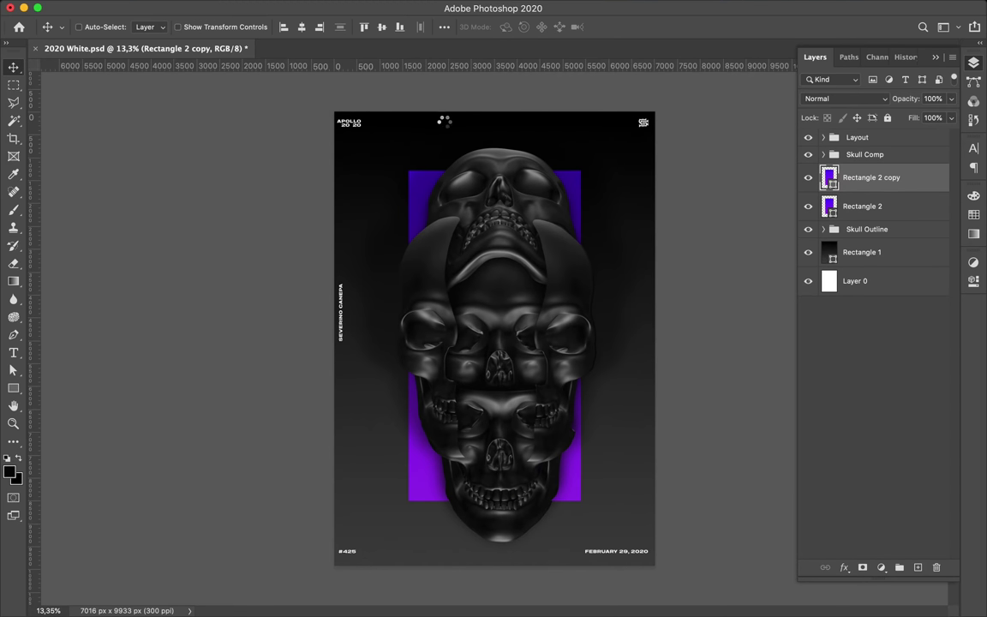
left_click(873, 101)
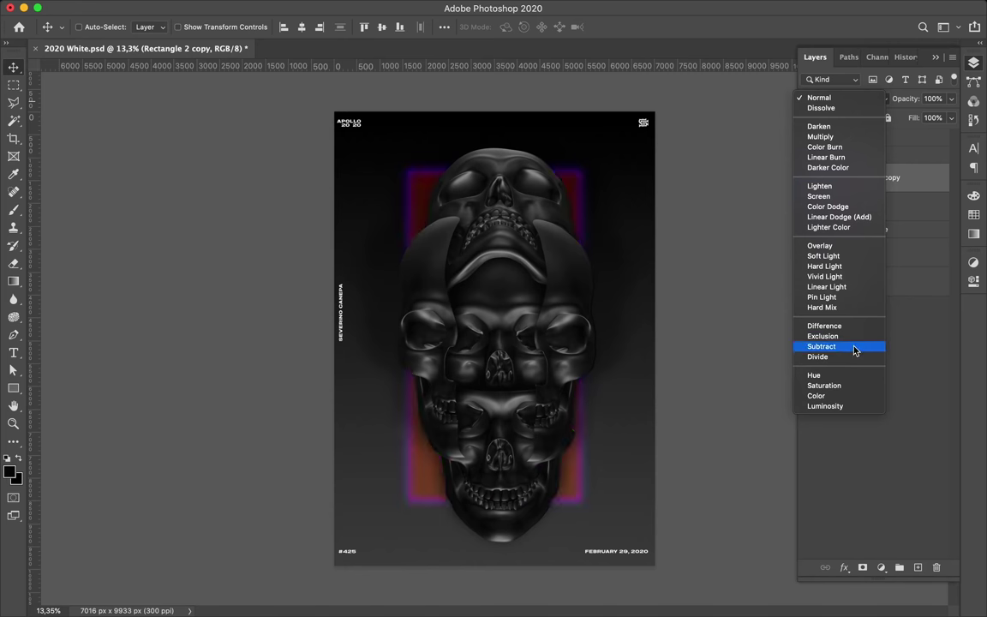
left_click(839, 217)
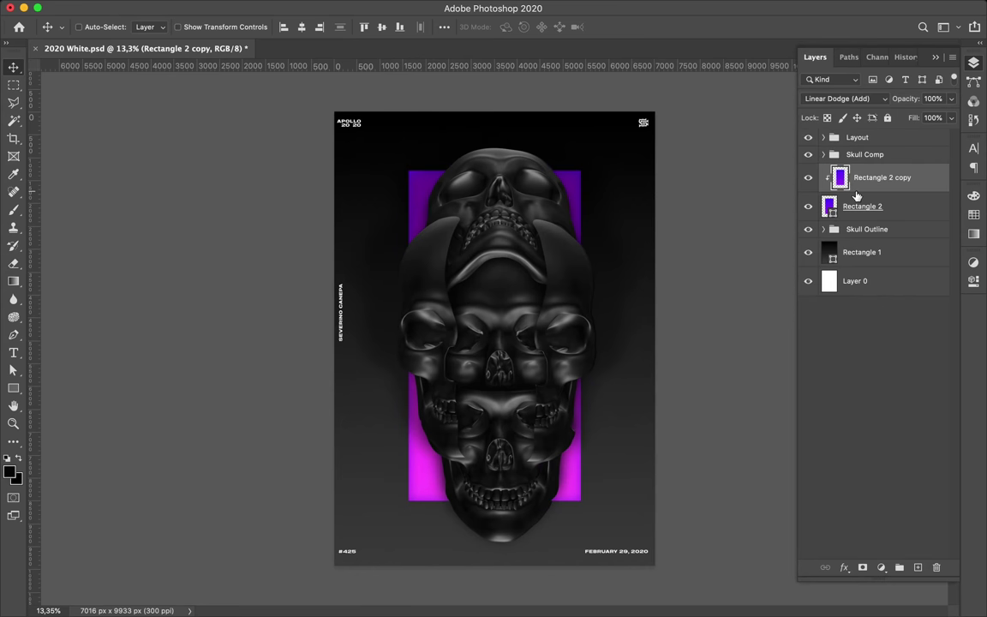
left_click(882, 568)
left_click(916, 442)
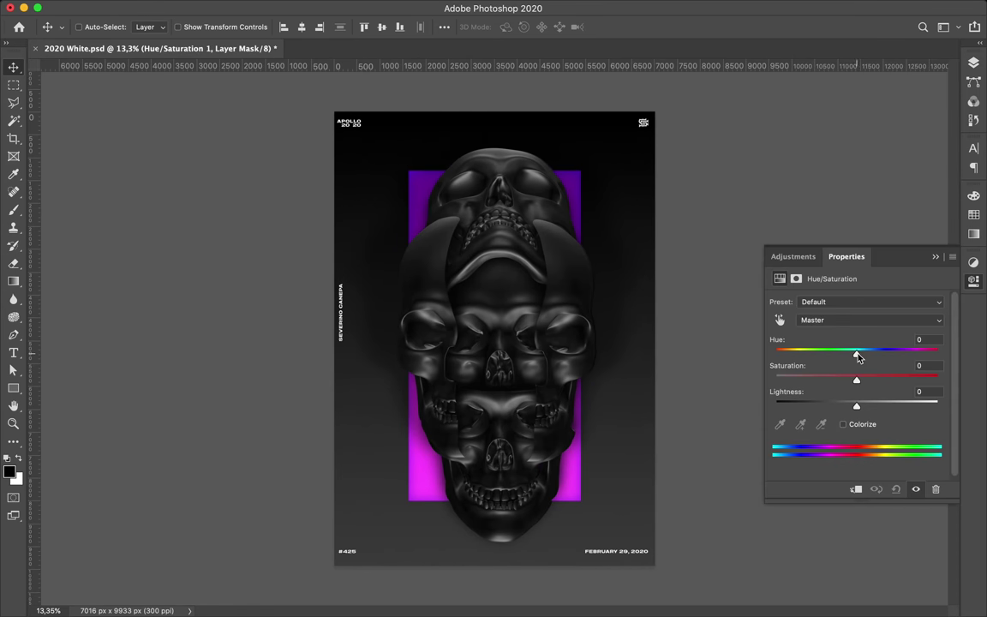
Shift the Hue to -151 to turn the glow green and clip it to Rectangle 2 copy.
left_click_drag(856, 352, 785, 353)
left_click(934, 256)
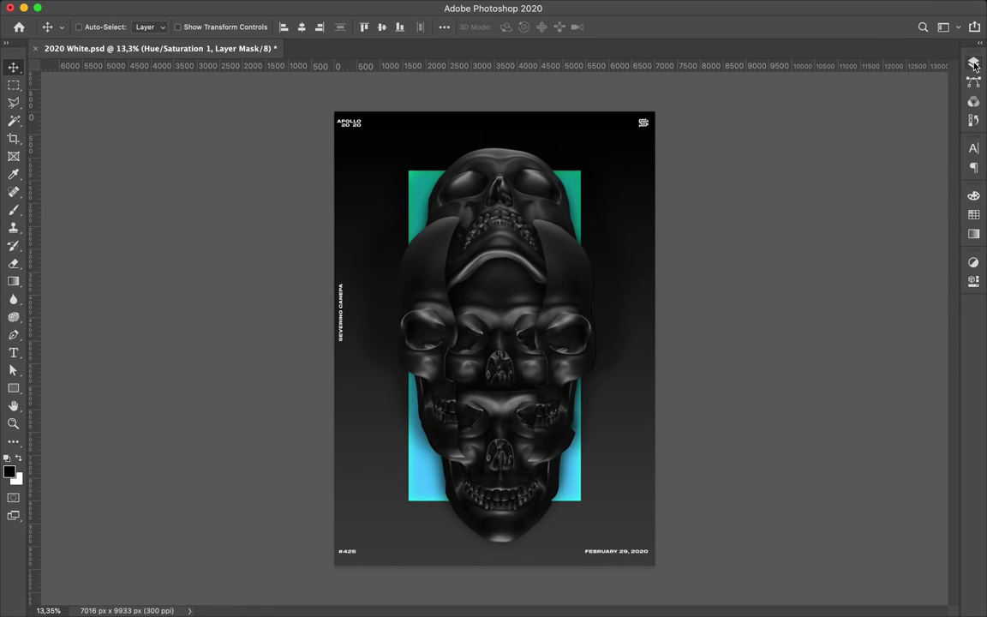
left_click(974, 63)
key("ctrl+alt+g")
Copy Rectangle 2 with its hue adjustment, merge them into one green layer, and duplicate it.
left_click(887, 209)
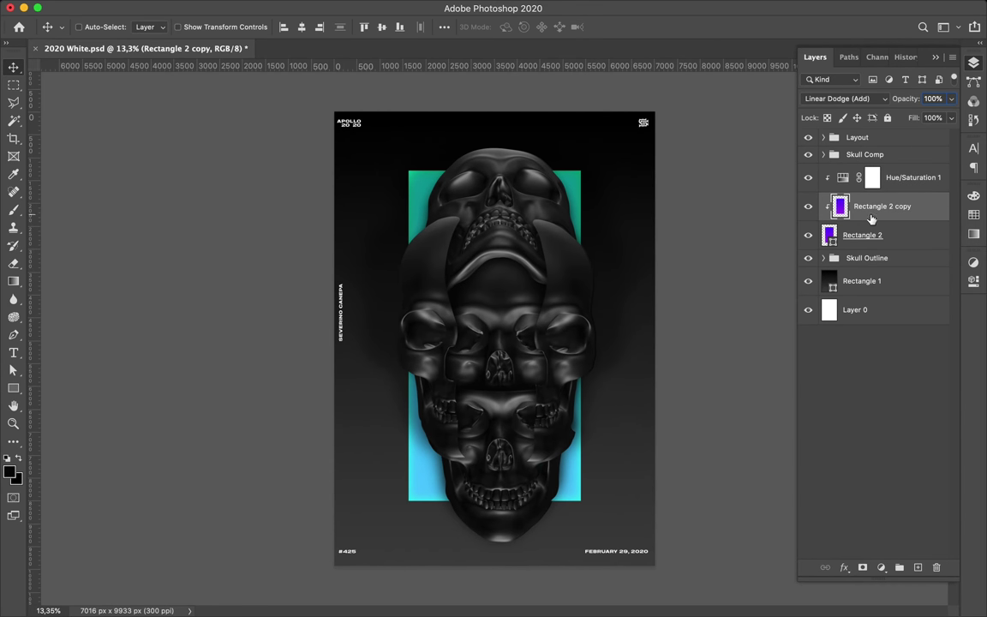
key("ctrl+plus")
left_click_drag(857, 234, 891, 176)
key("ctrl+z")
left_click_drag(862, 235, 887, 174)
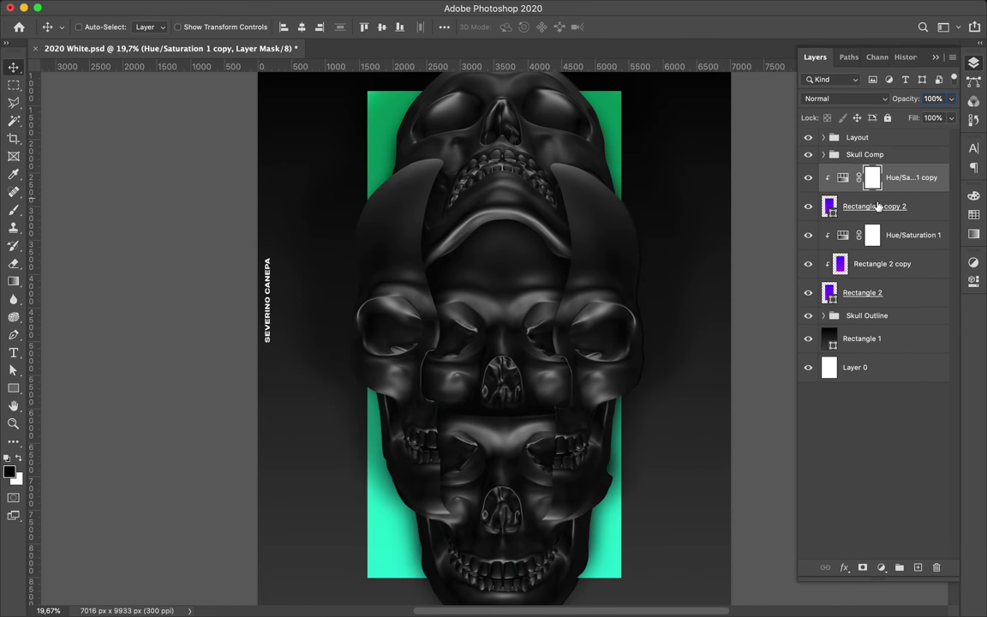
key("ctrl+e")
scroll(581, 289, "down", 1)
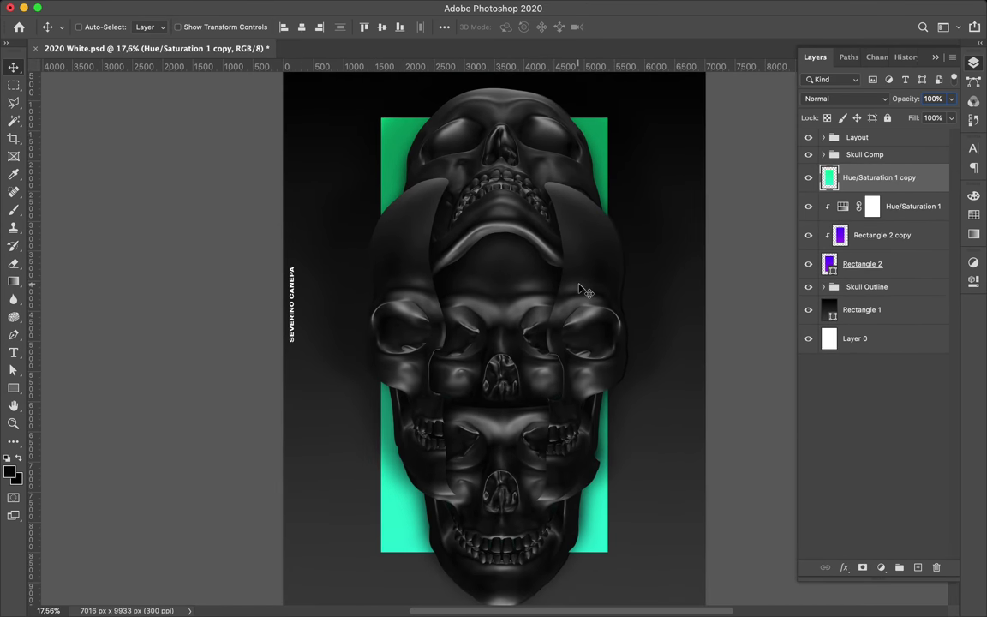
key("ctrl+j")
left_click(320, 7)
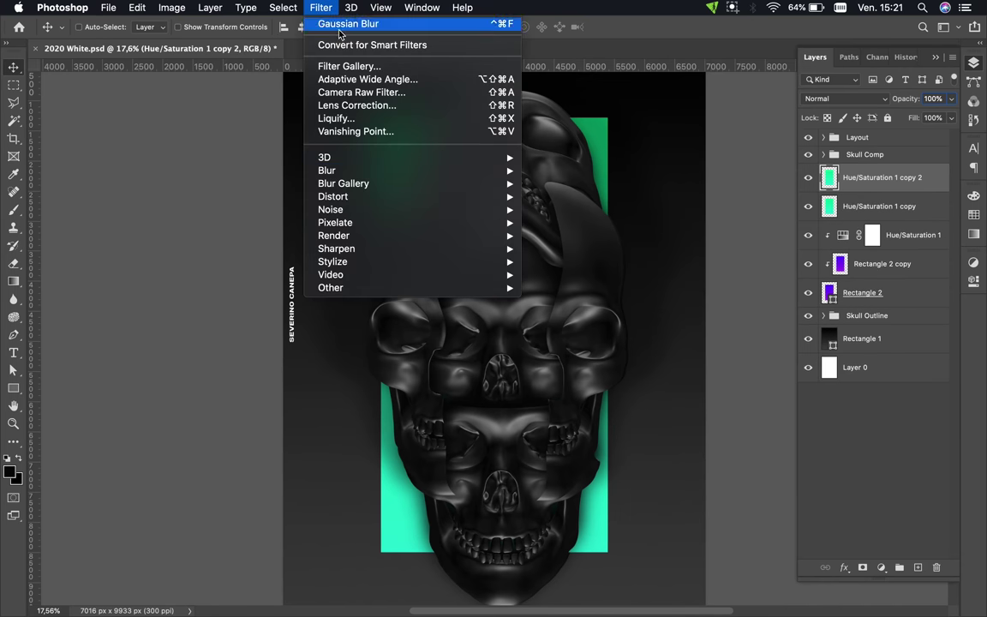
Preview Brush Strokes, Distort and Artistic effects in the Filter Gallery, then cancel without applying.
left_click(349, 66)
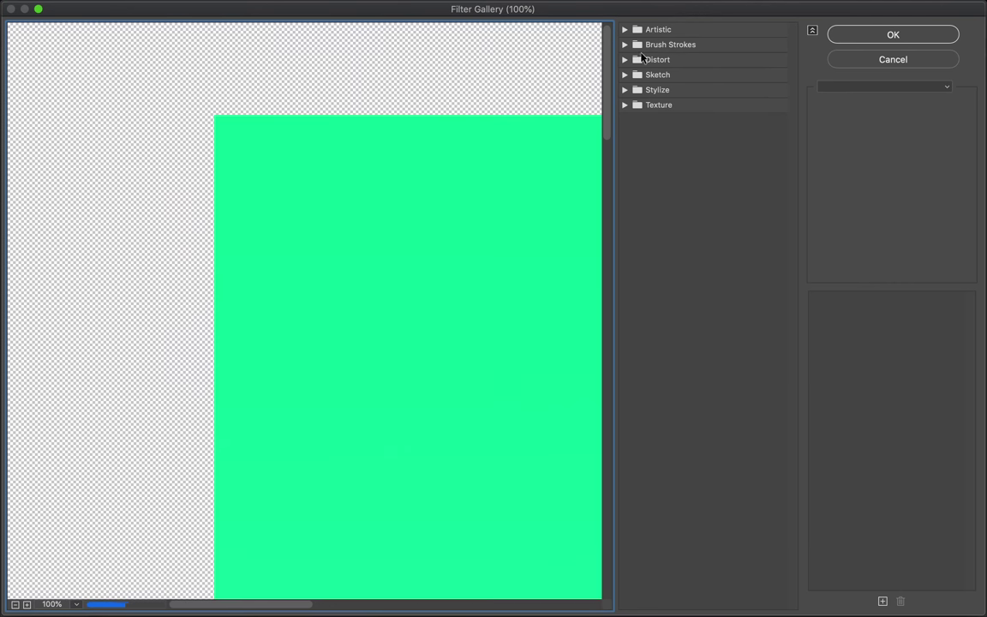
left_click(665, 44)
left_click(760, 69)
left_click(631, 249)
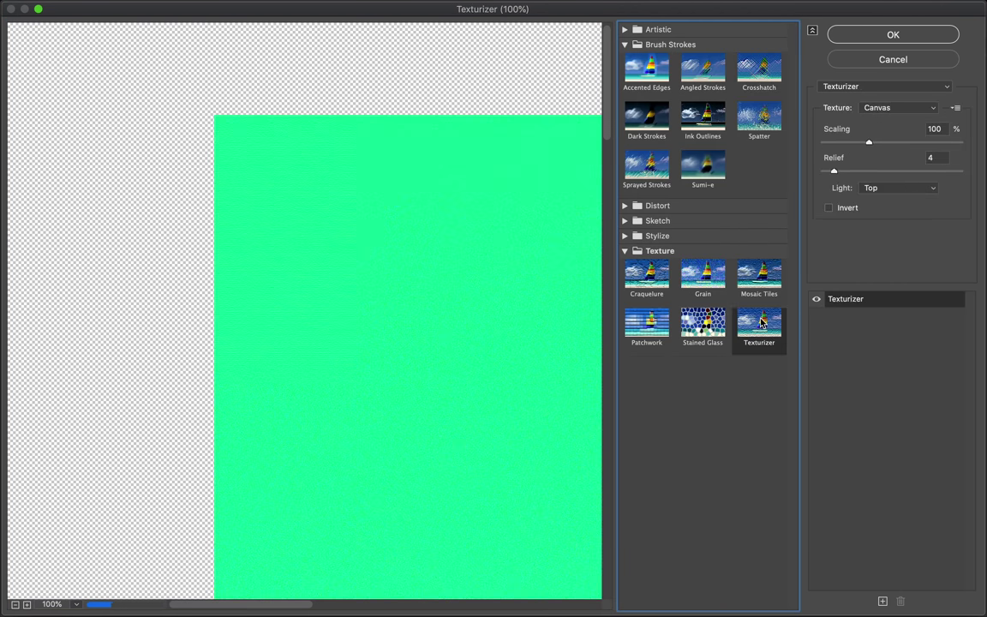
left_click(657, 235)
left_click(658, 220)
left_click(703, 439)
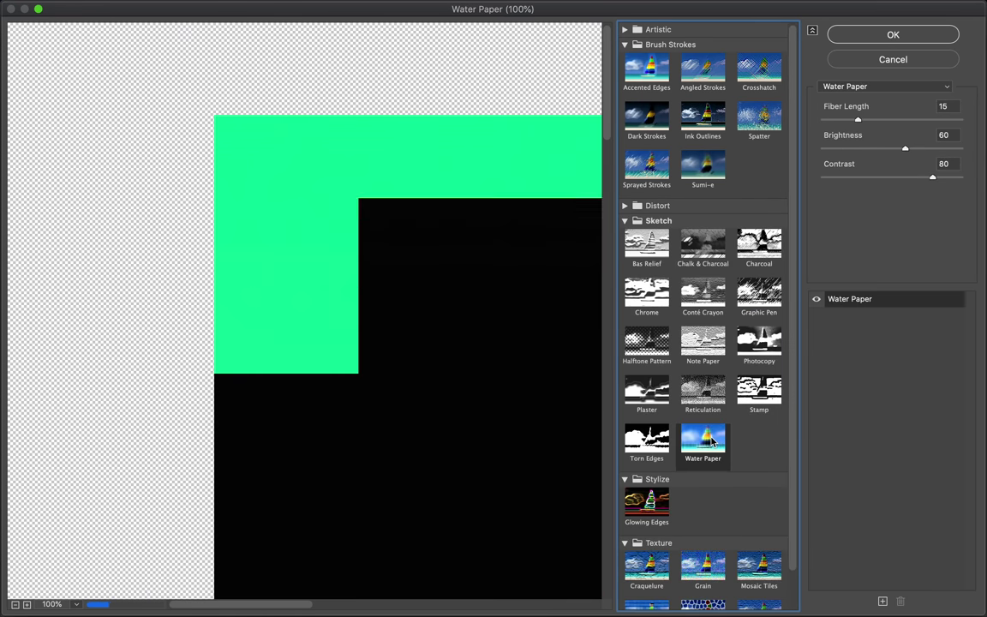
left_click(658, 206)
left_click(647, 390)
left_click(759, 347)
left_click(759, 293)
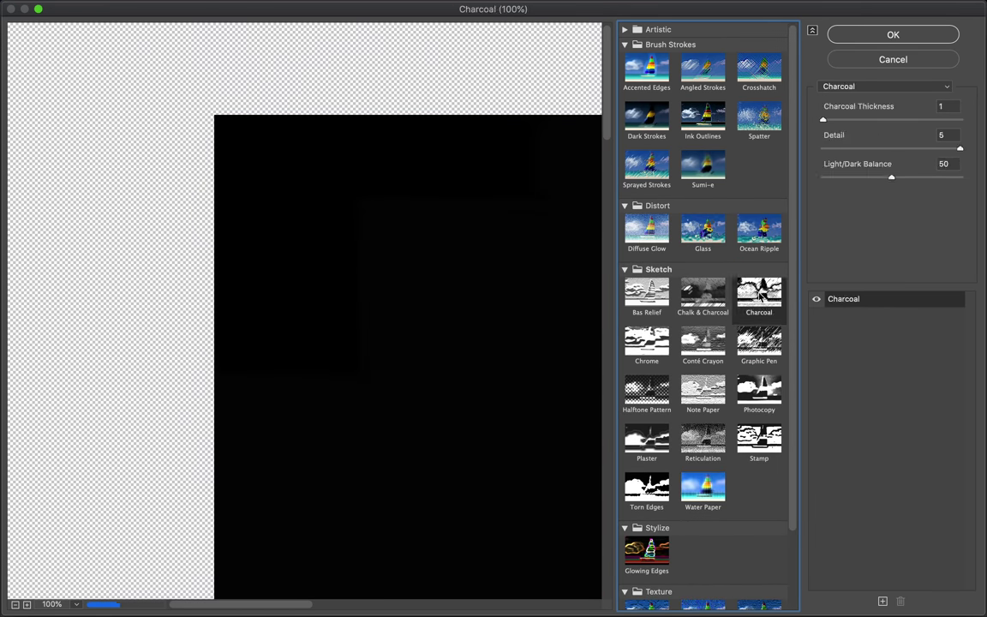
left_click(759, 230)
left_click(623, 29)
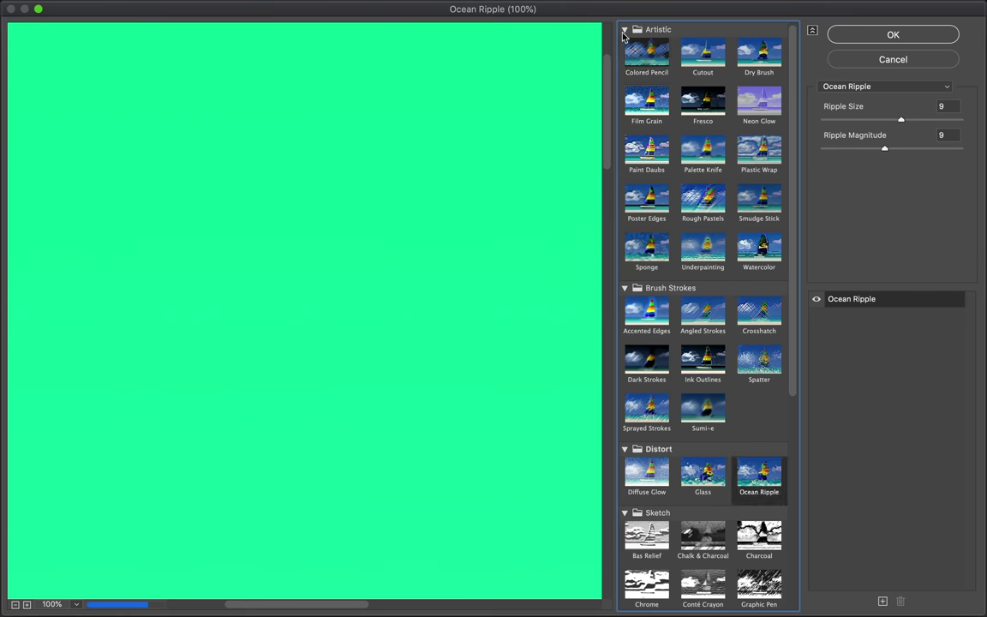
left_click(760, 319)
left_click(760, 363)
key("Escape")
Apply Render > Fibers with Strength 49, then undo it.
left_click(315, 7)
left_click(594, 234)
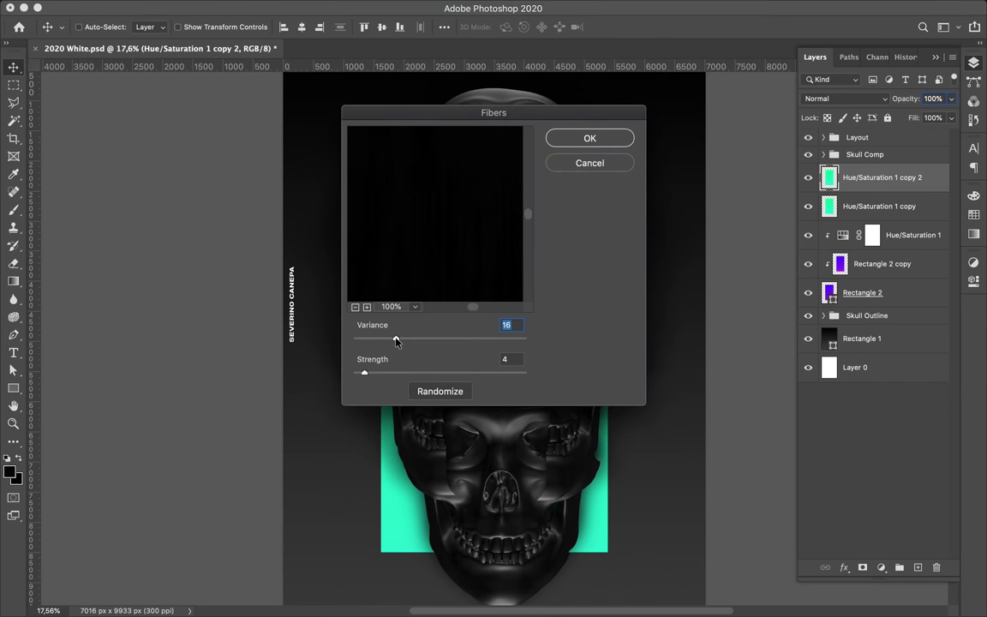
left_click(356, 307)
mouse_move(385, 236)
left_mouse_down()
mouse_move(448, 273)
mouse_move(454, 292)
left_mouse_up()
left_click(483, 372)
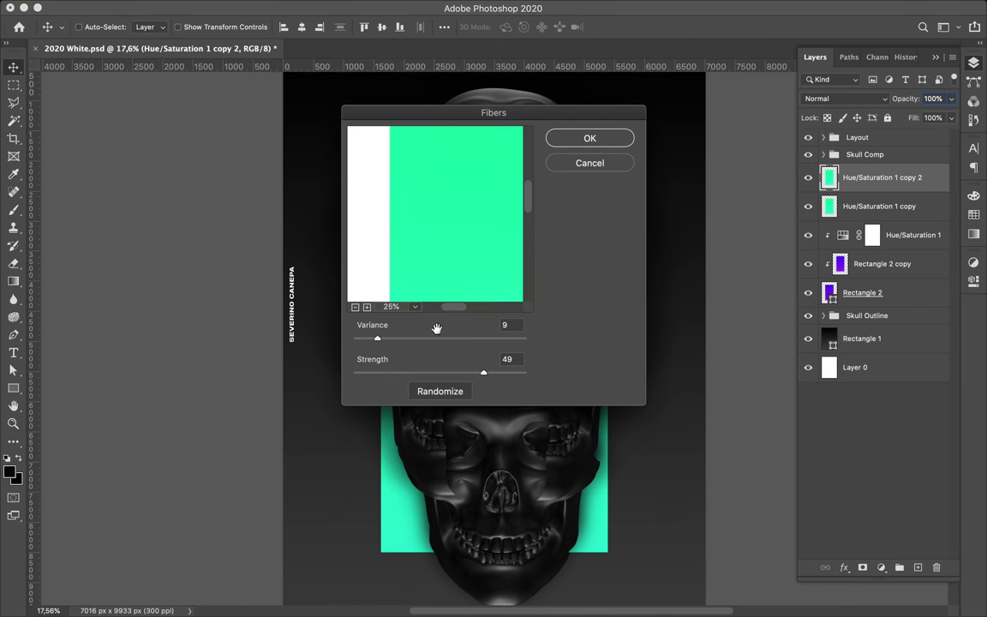
left_click(590, 138)
key("ctrl+z")
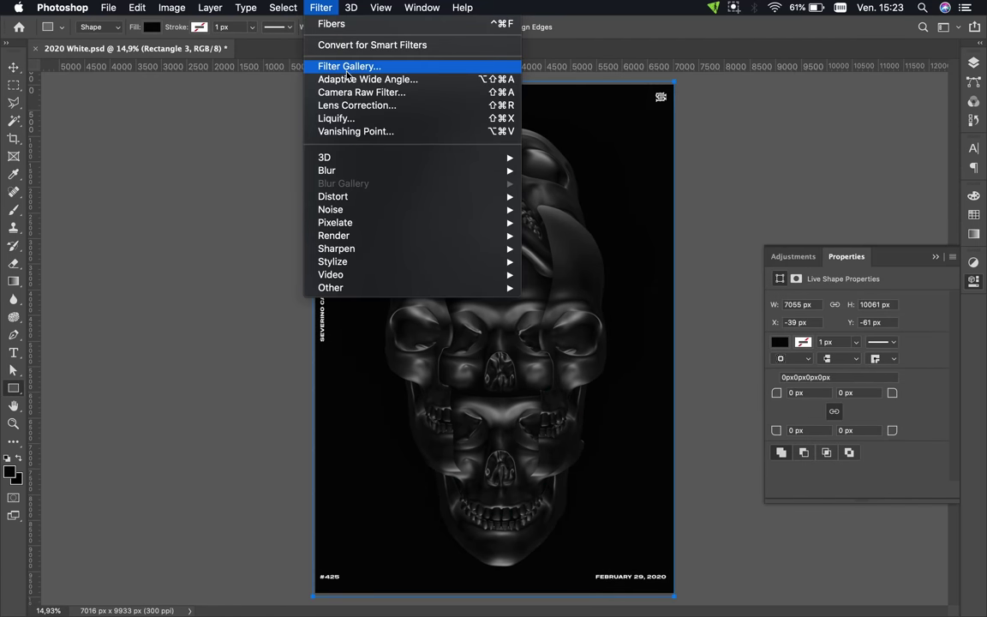
Try a Fibers render filter on the black Rectangle 3 shape, converting it when prompted.
left_click(595, 308)
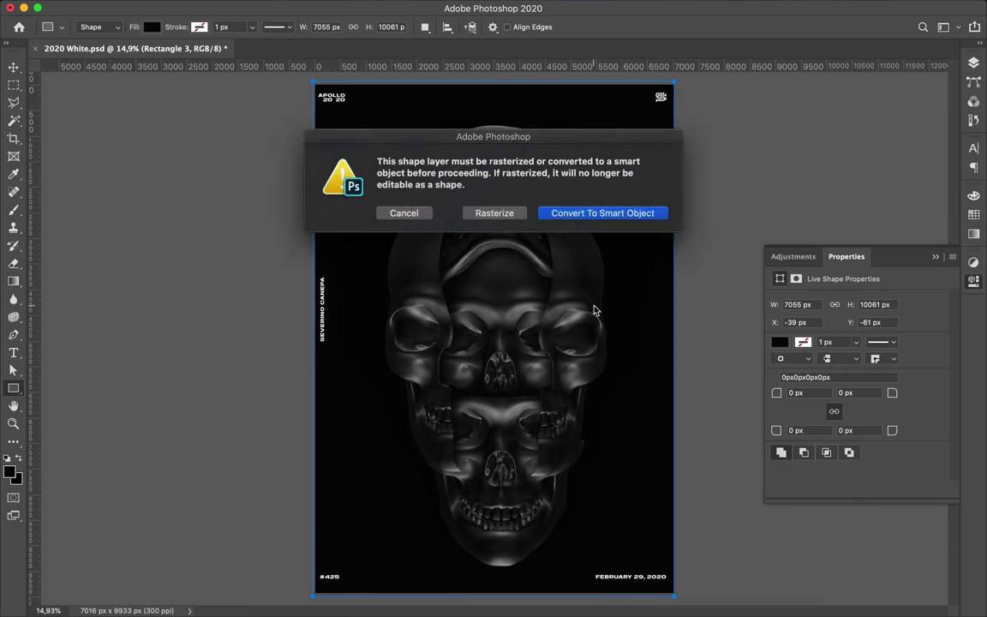
left_click(577, 220)
left_click_drag(432, 111, 660, 68)
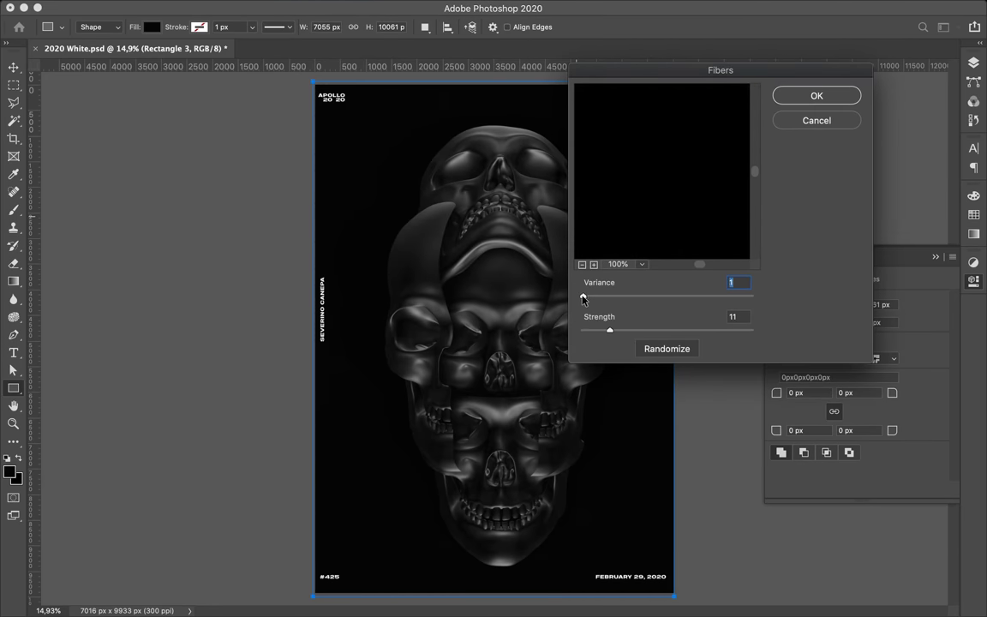
left_click(818, 97)
left_click(319, 8)
left_click(570, 224)
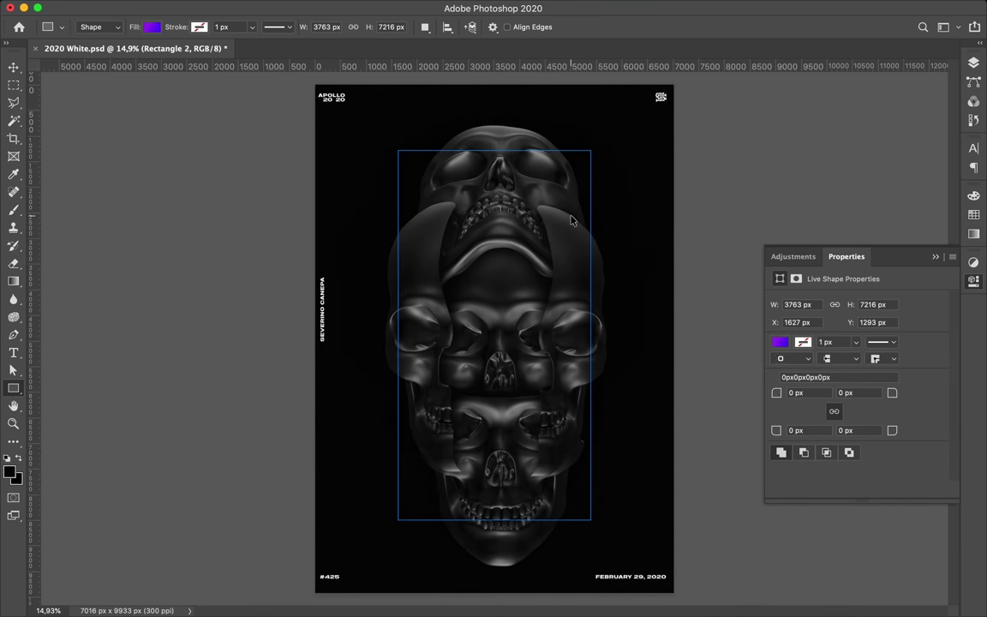
left_click(974, 63)
Delete Rectangle 2 with its clipped layers and duplicate the green rectangle layer.
left_click(878, 206)
key("v")
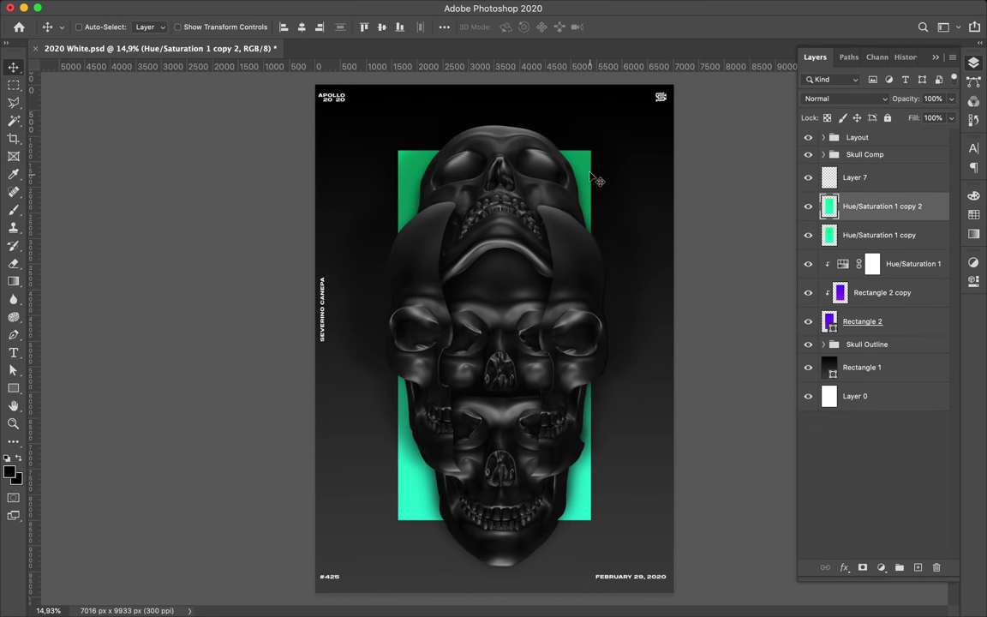
left_click(862, 293)
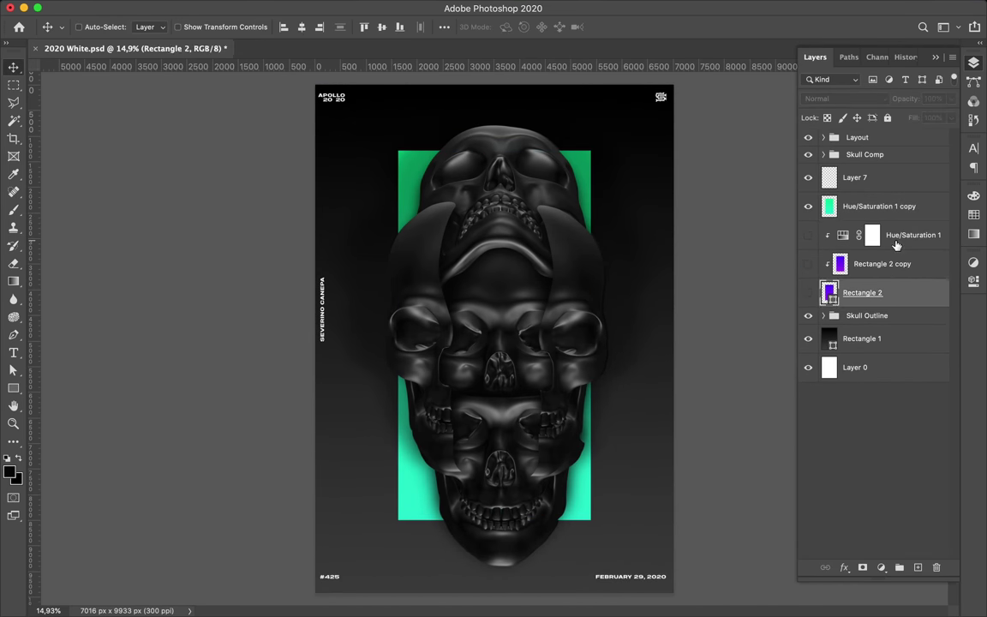
left_click(913, 235, "shift")
key("Delete")
scroll(472, 199, "up", 3)
left_click(874, 206)
key("super+j")
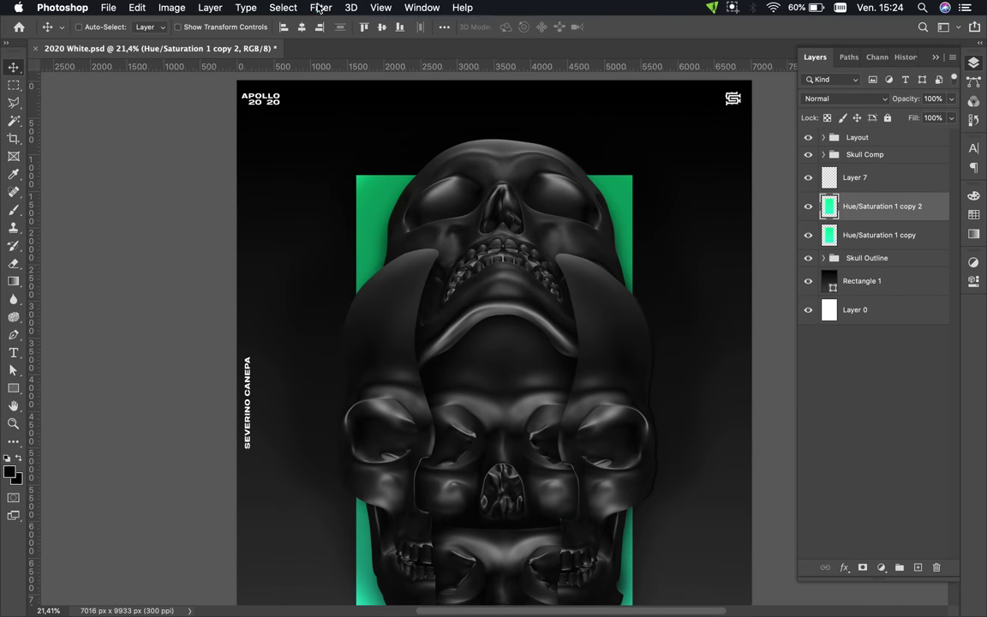
Apply the Crystallize filter to the green rectangle copy.
left_click(320, 7)
left_click(580, 237)
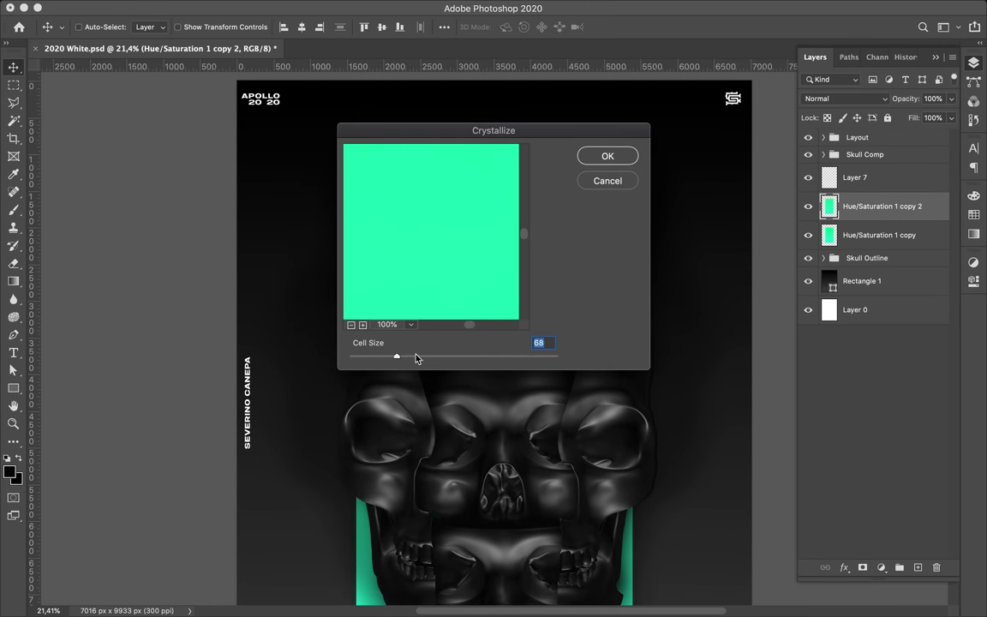
left_click(350, 325)
key("Return")
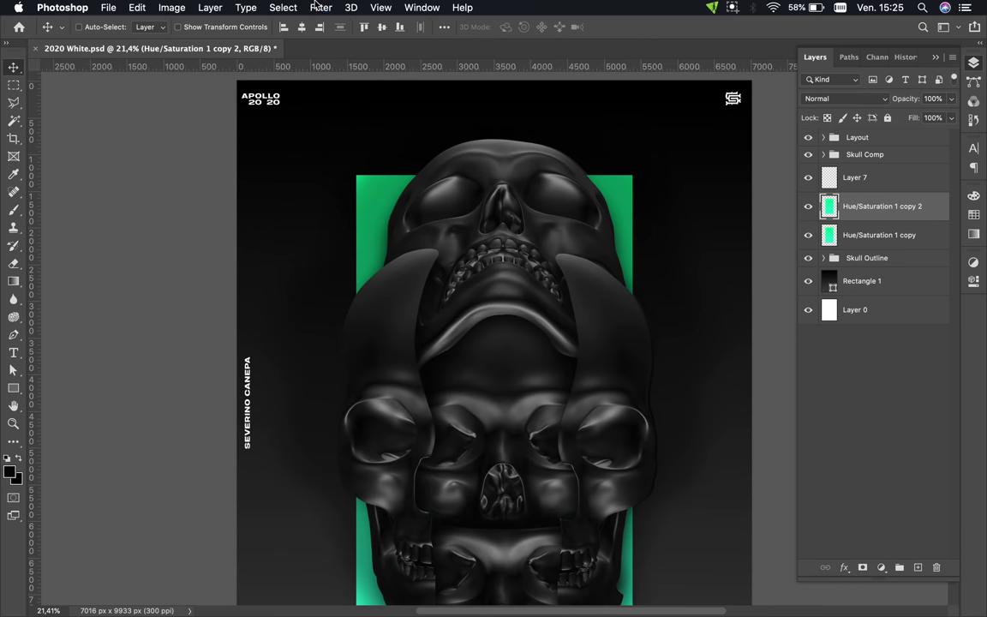
Apply the Wind filter with Blast from the Right to the green rectangle copy.
left_click(321, 7)
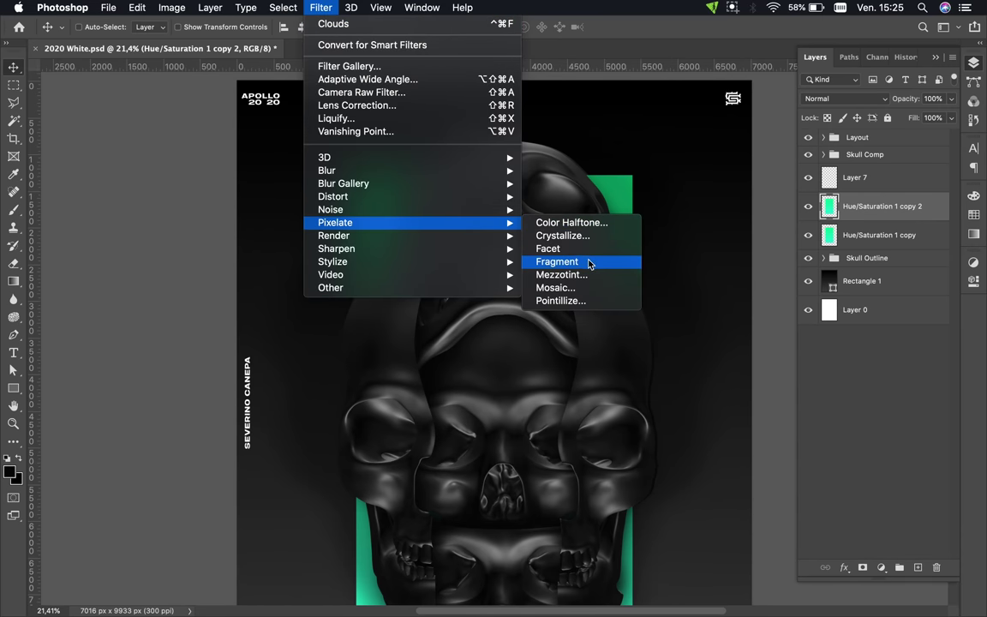
mouse_move(333, 262)
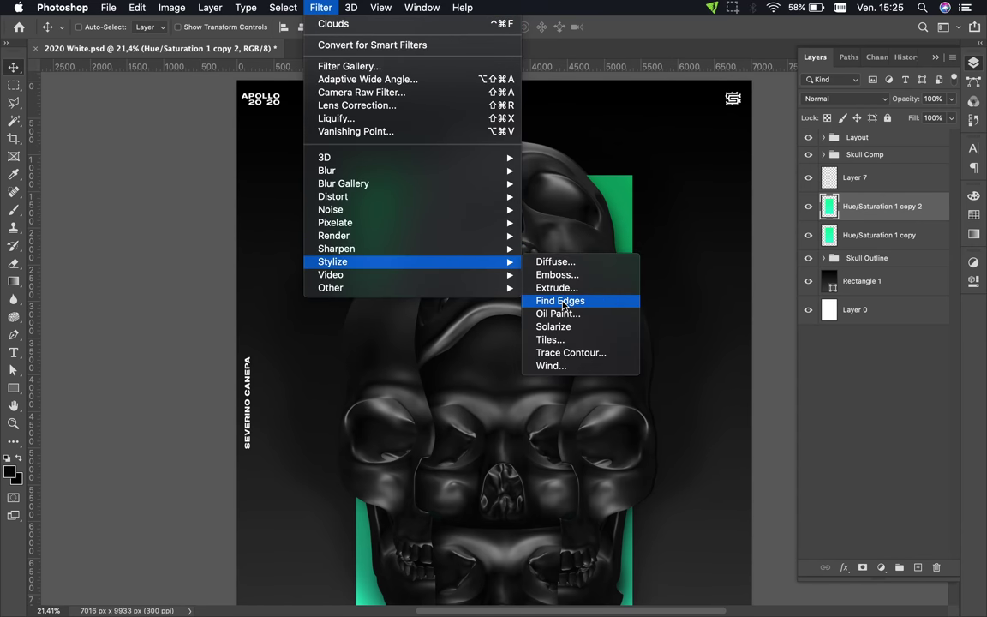
left_click(561, 366)
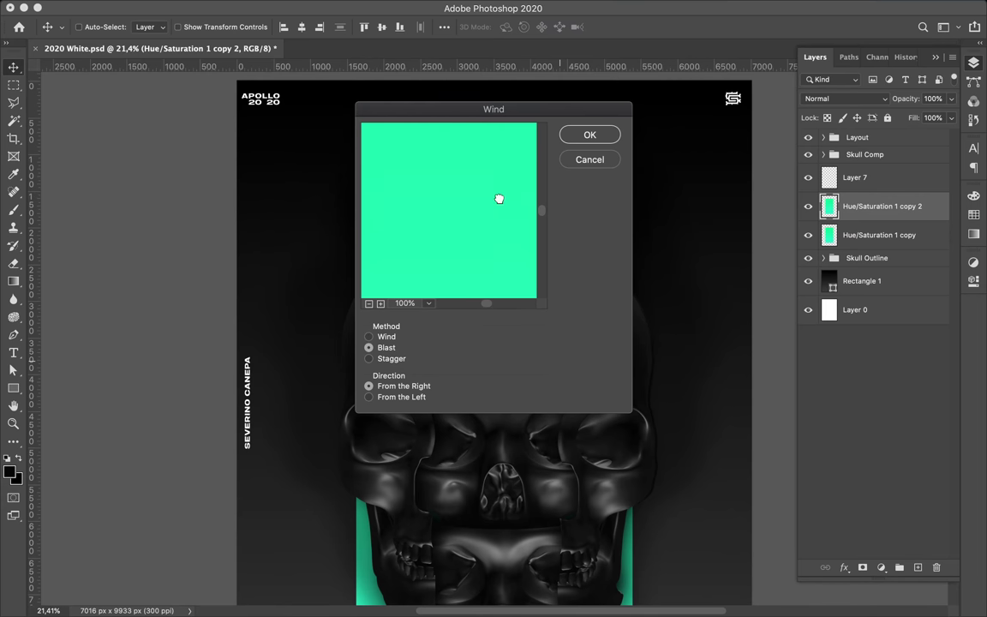
left_click(604, 131)
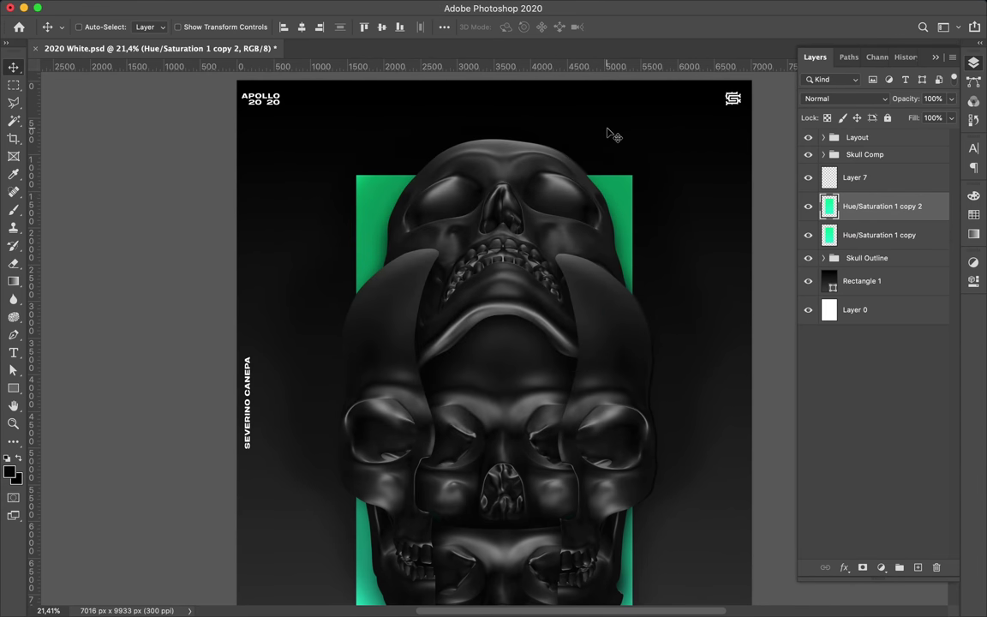
scroll(626, 171, "down", 1)
Reapply the last Wind filter several times to roughen the green rectangle's edge.
left_click(322, 7)
left_click(325, 27)
left_click(321, 7)
left_click(328, 27)
left_click(331, 6)
left_click(327, 21)
scroll(655, 206, "up", 5)
scroll(655, 206, "up", 3)
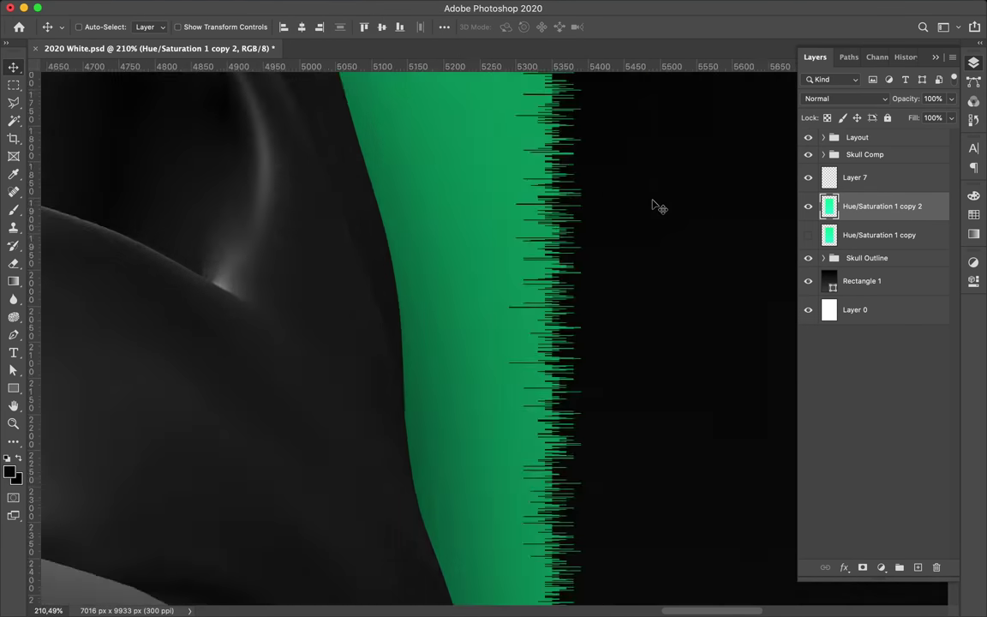
scroll(654, 206, "up", 4)
left_click(322, 7)
left_click(329, 23)
left_click(321, 6)
left_click(329, 23)
scroll(756, 262, "down", 2)
scroll(755, 264, "down", 5)
scroll(756, 264, "down", 3)
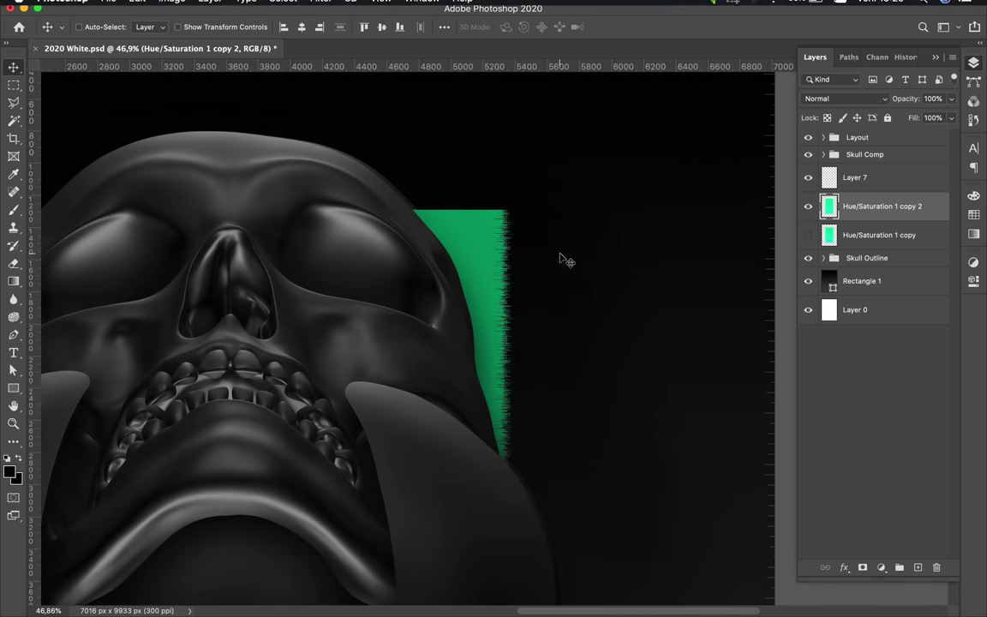
scroll(567, 260, "down", 3)
Apply Stylize > Wind once more with Blast, From the Right.
left_click(321, 7)
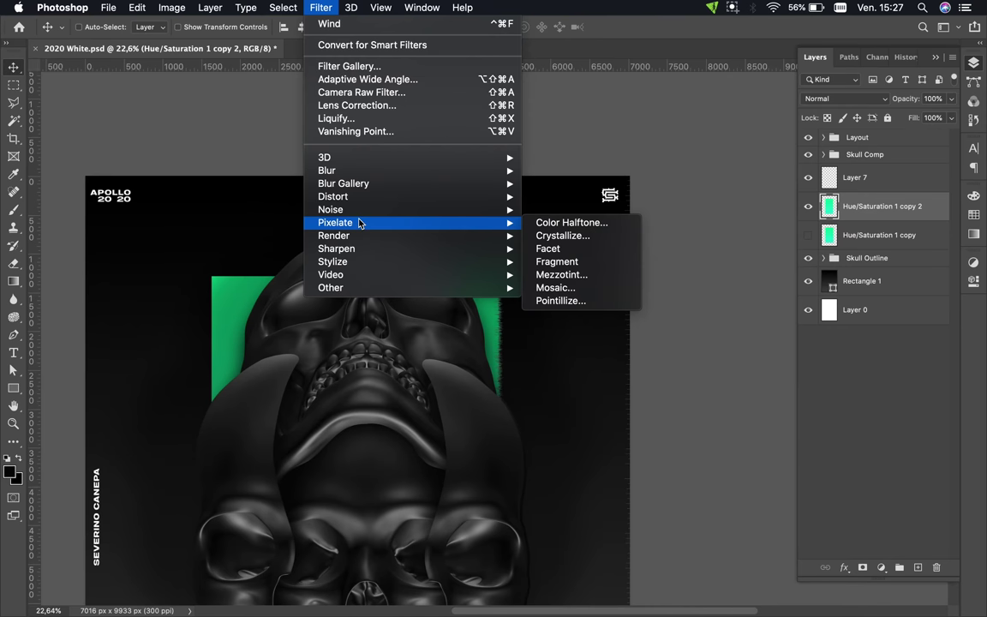
mouse_move(333, 196)
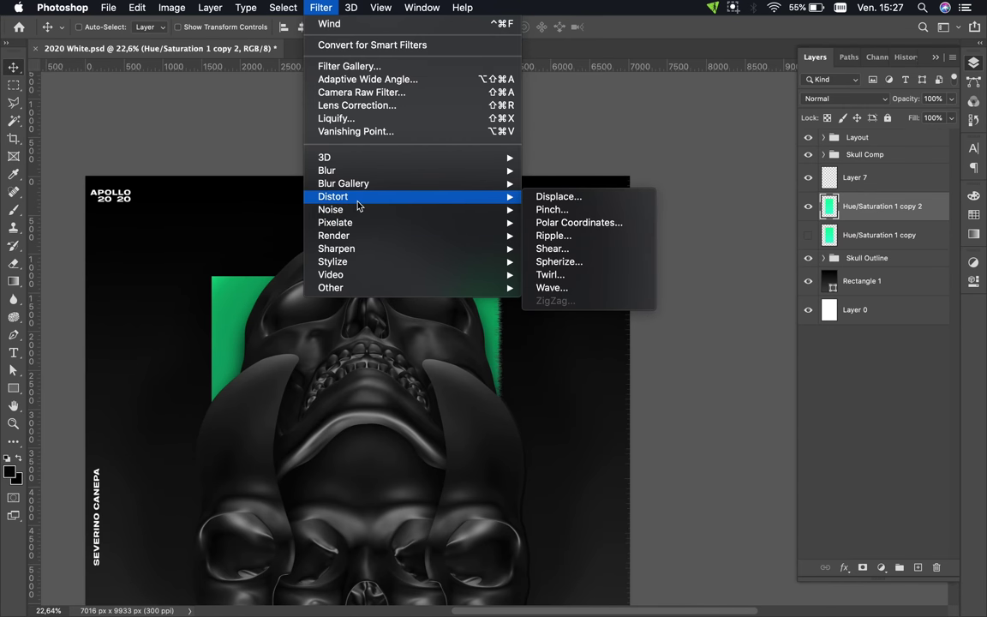
mouse_move(332, 262)
left_click(565, 368)
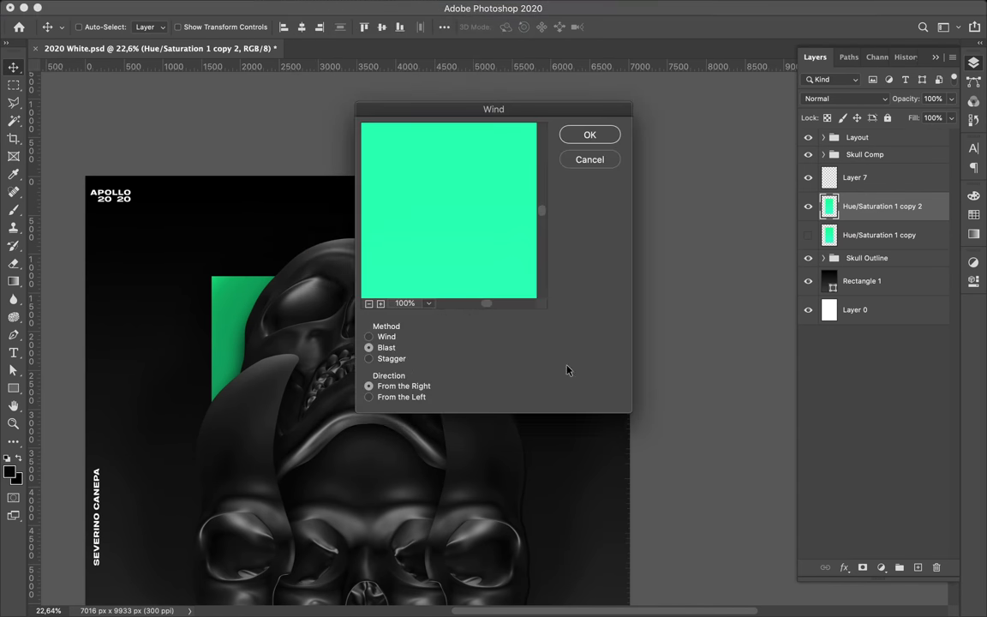
left_click(590, 134)
scroll(501, 166, "down", 3)
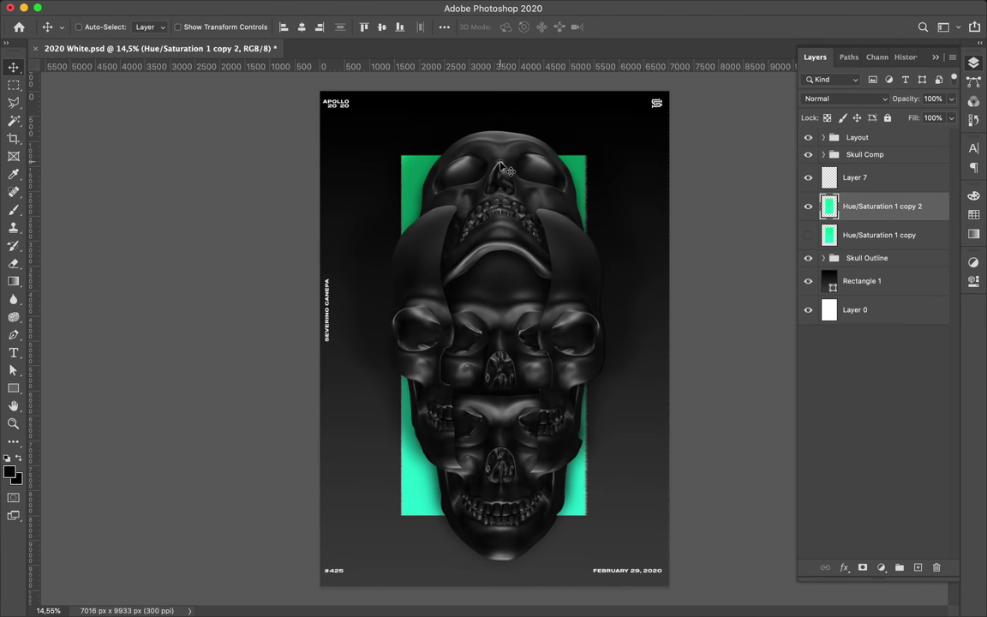
Lift the streaked strip onto its own layer, move it toward the right edge and widen it.
key("m")
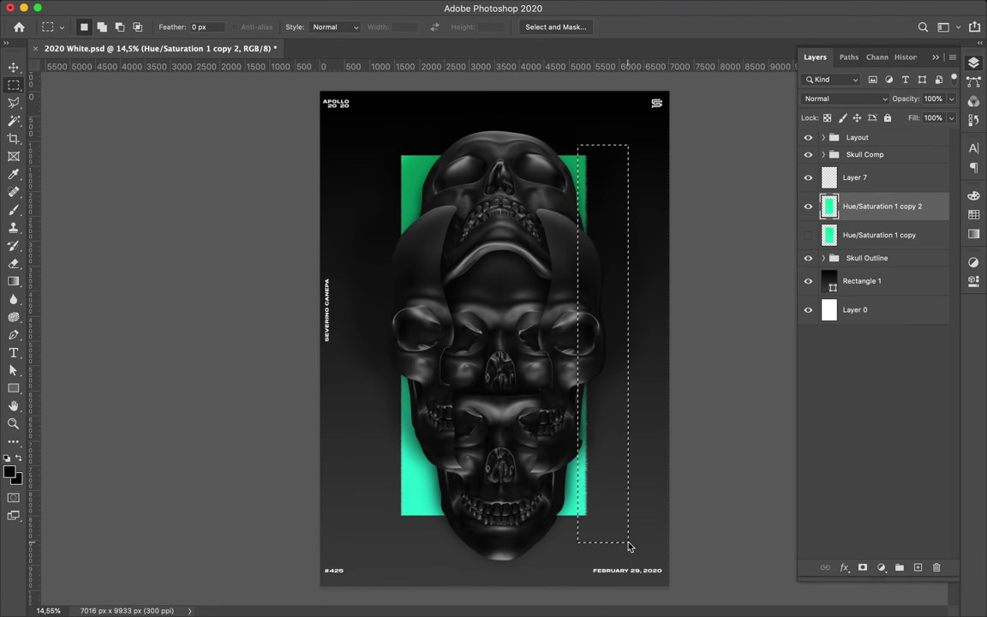
key("ctrl+shift+c")
key("ctrl+v")
key("v")
left_click_drag(628, 541, 591, 481)
key("ctrl+t")
left_click_drag(588, 335, 595, 335)
key("Return")
Widen the streaked strip a little more with another free transform.
scroll(544, 272, "up", 3)
scroll(598, 306, "up", 2)
scroll(602, 307, "down", 3)
key("ctrl+t")
left_click_drag(557, 337, 562, 337)
key("Return")
scroll(610, 264, "up", 5)
scroll(610, 264, "down", 5)
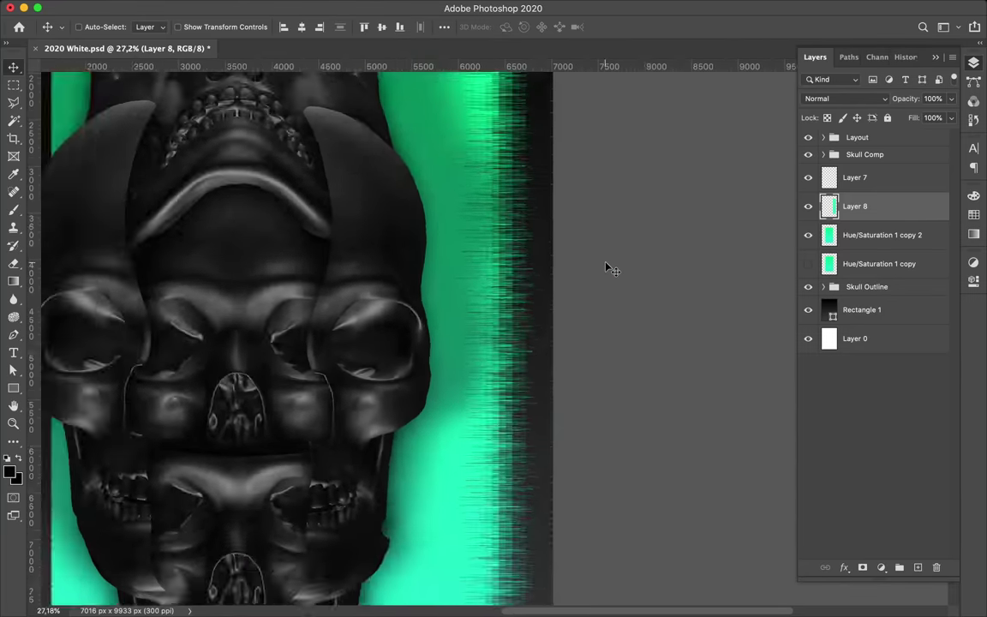
Add a shifted duplicate of the strip blended in Screen mode.
left_click_drag(498, 271, 437, 273)
left_click(864, 102)
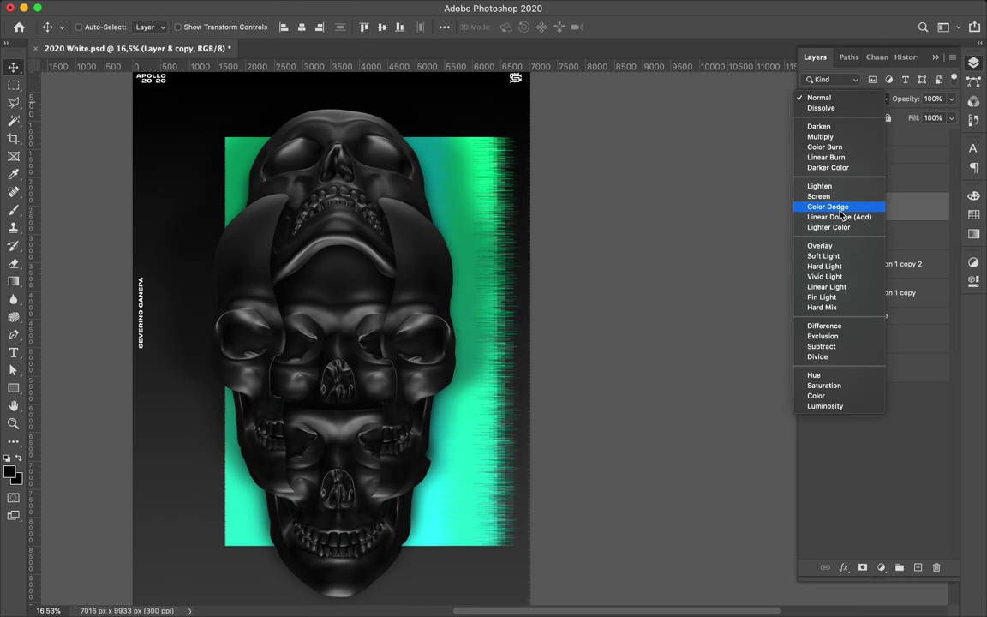
left_click(844, 197)
left_click_drag(480, 435, 489, 433)
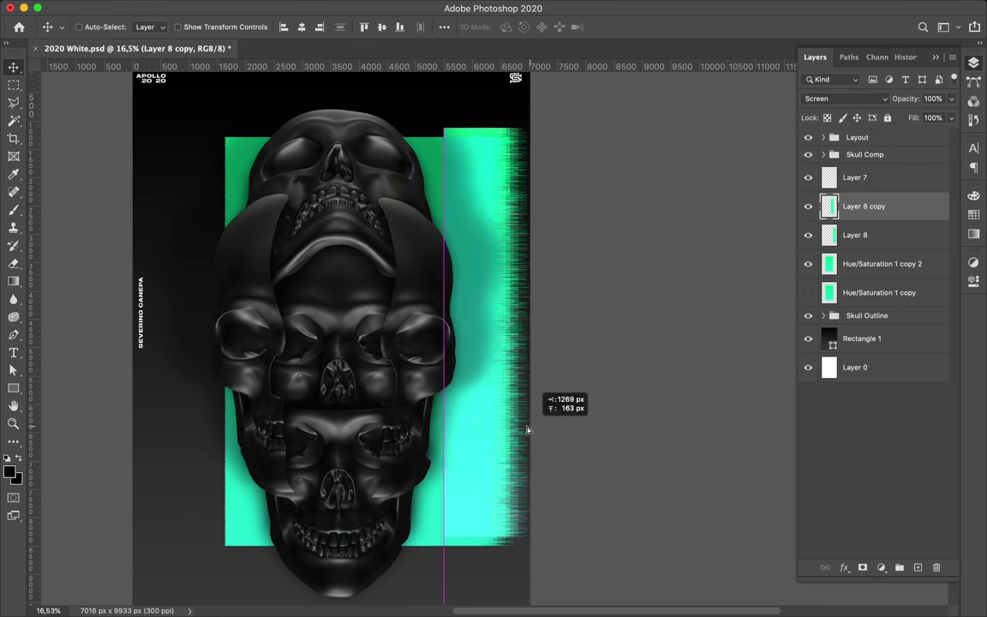
scroll(490, 433, "up", 4)
scroll(489, 447, "left", 5)
scroll(489, 447, "down", 4)
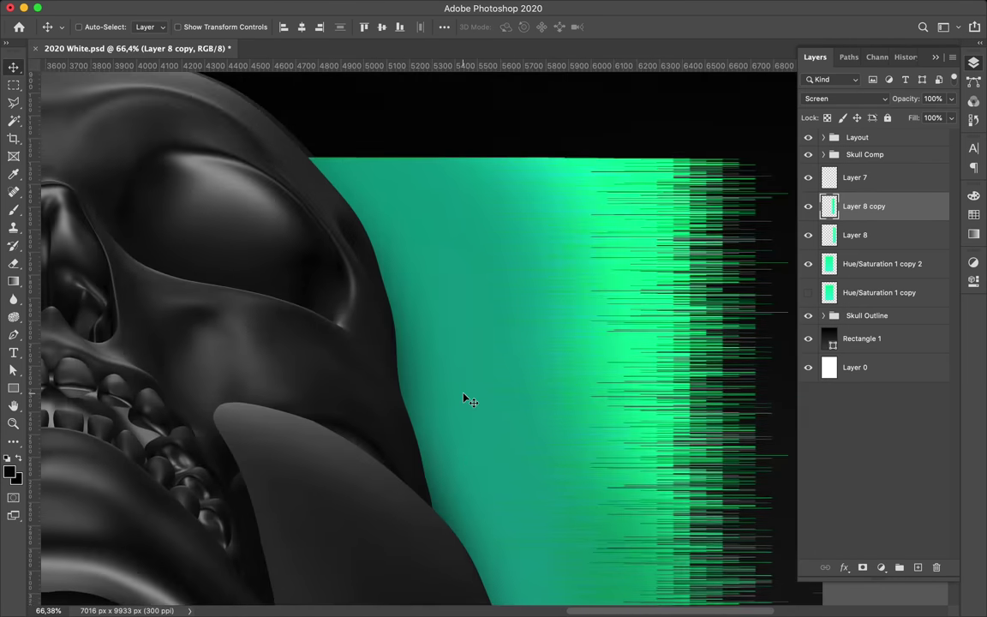
scroll(463, 399, "down", 3)
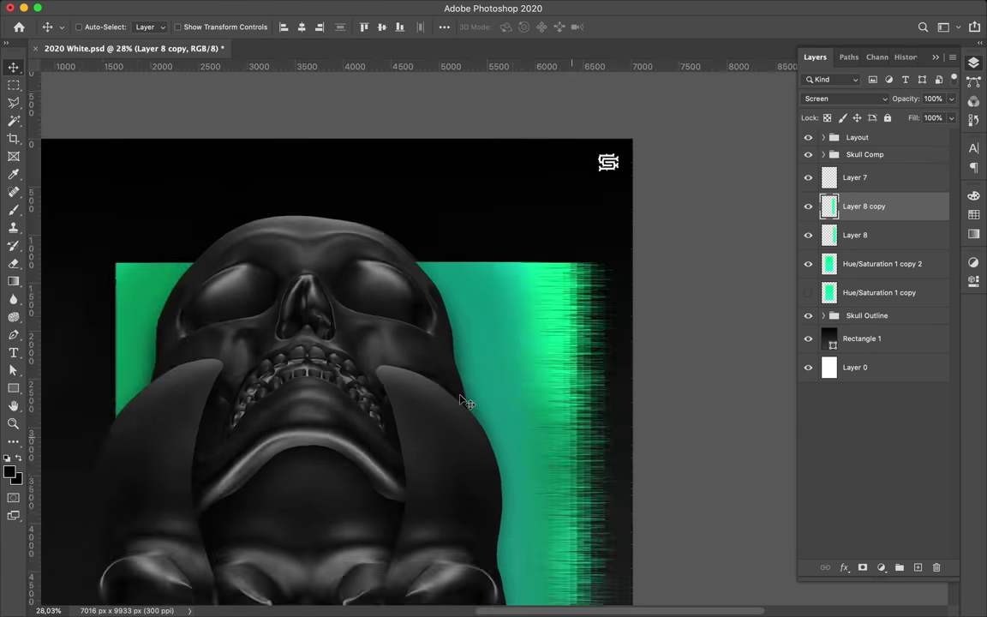
scroll(463, 399, "down", 2)
left_click(862, 99)
key("Escape")
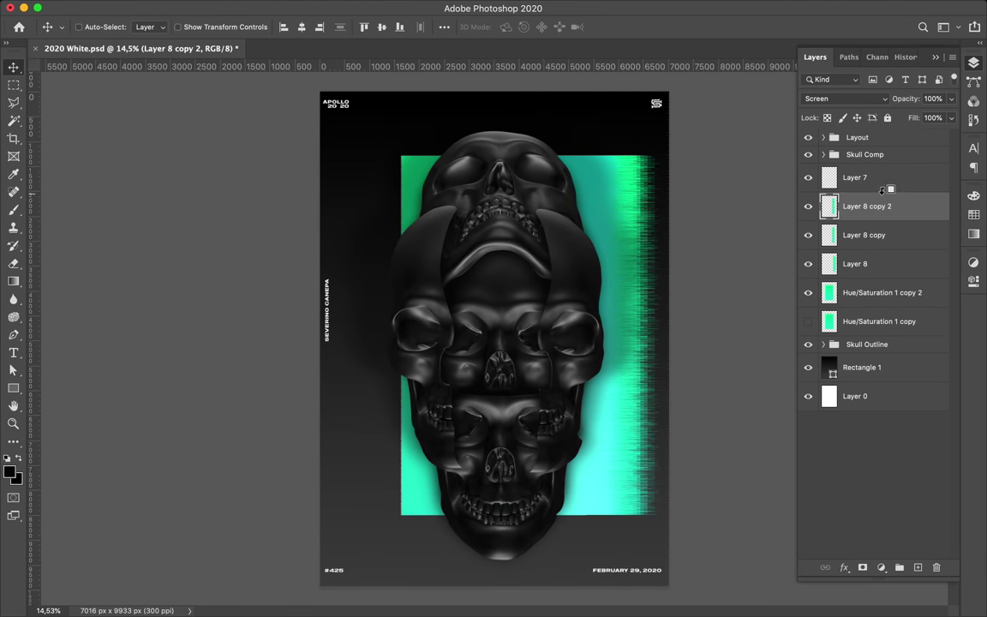
Try a Gaussian Blur and brighter blend on the strip copy, then delete it.
left_click(348, 7)
left_click(549, 212)
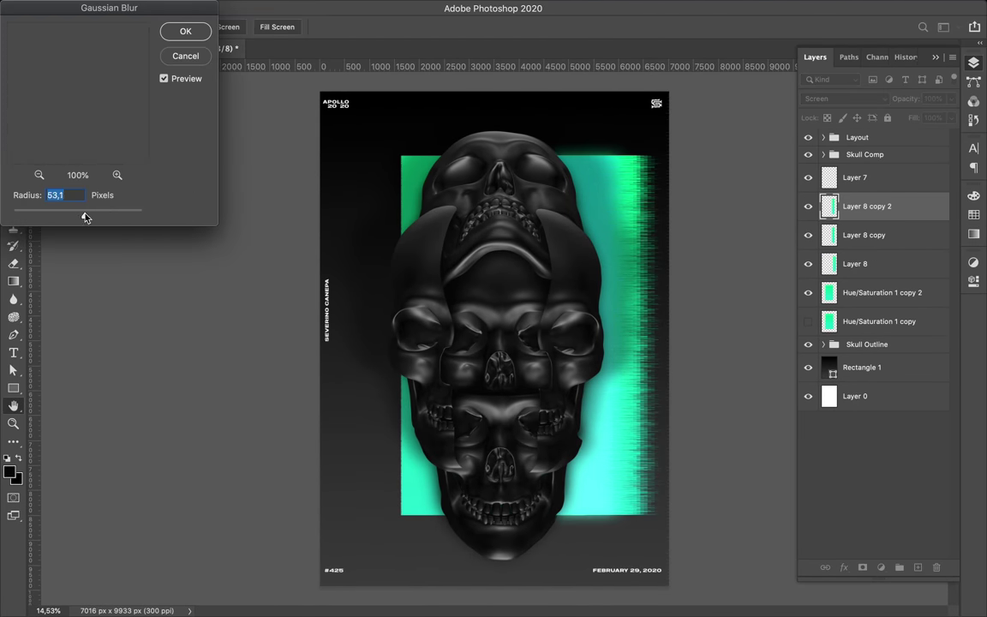
left_click(171, 32)
left_click(835, 99)
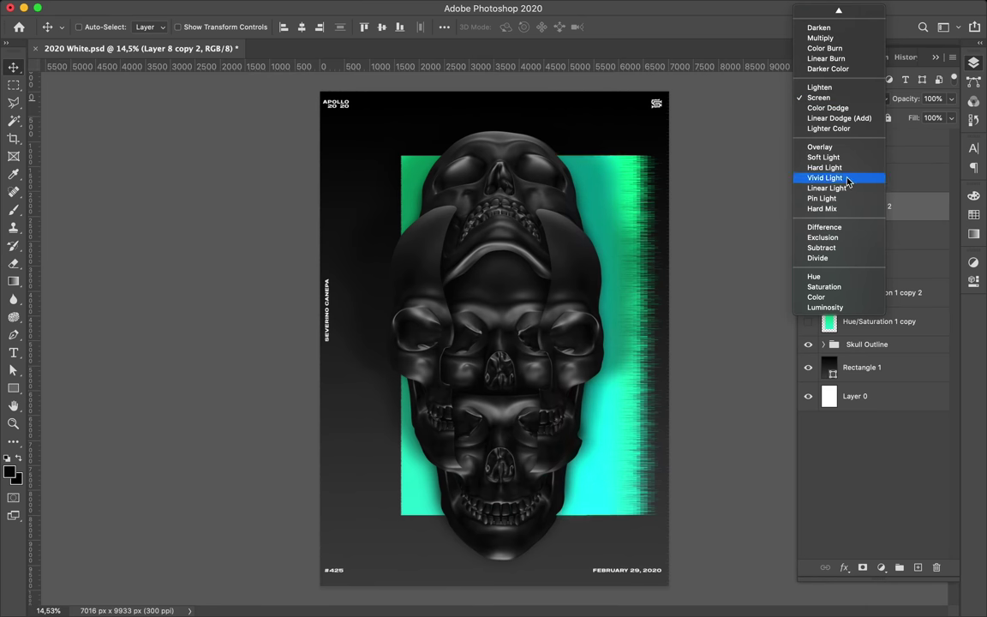
left_click(844, 118)
key("Delete")
Duplicate both strip layers, rotate them 180° and move them to the rectangle's left edge.
left_click(641, 360)
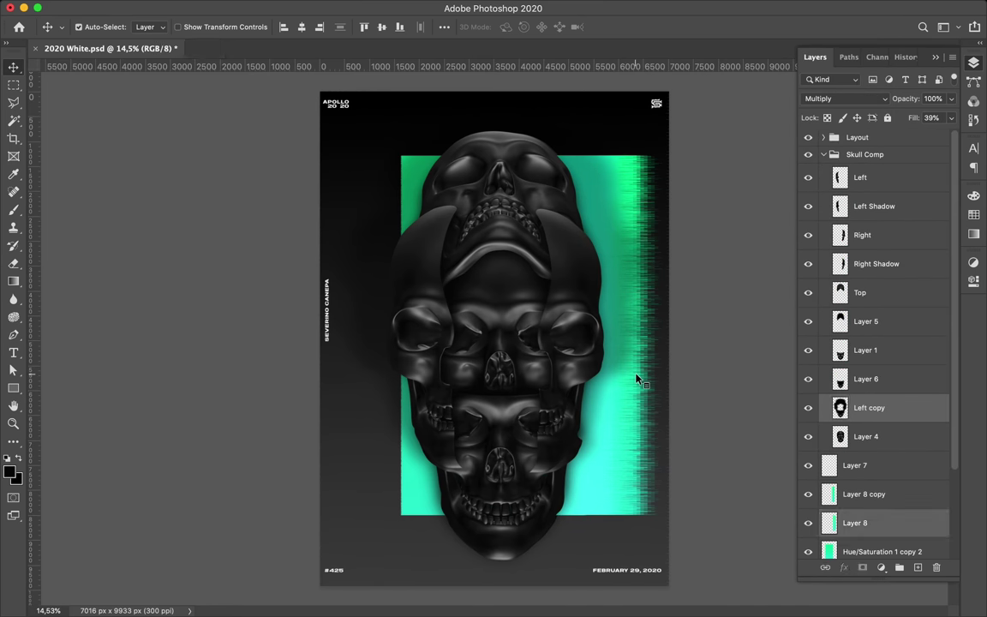
left_click(642, 378)
left_click(640, 394)
left_click(617, 476, "shift")
key("ctrl+j")
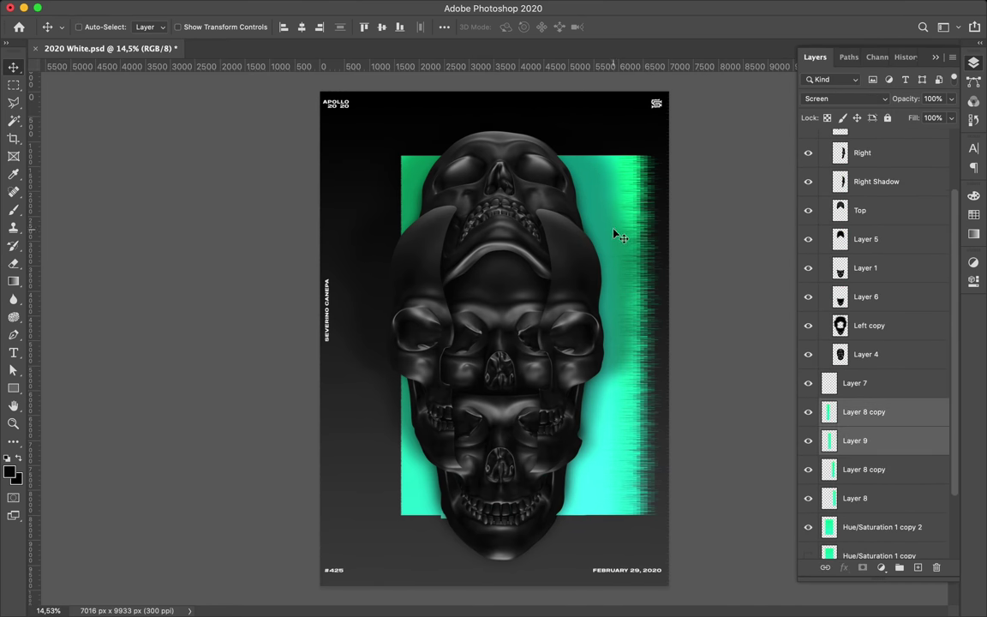
key("ctrl+t")
left_click_drag(630, 527, 591, 150)
left_click_drag(521, 473, 403, 473)
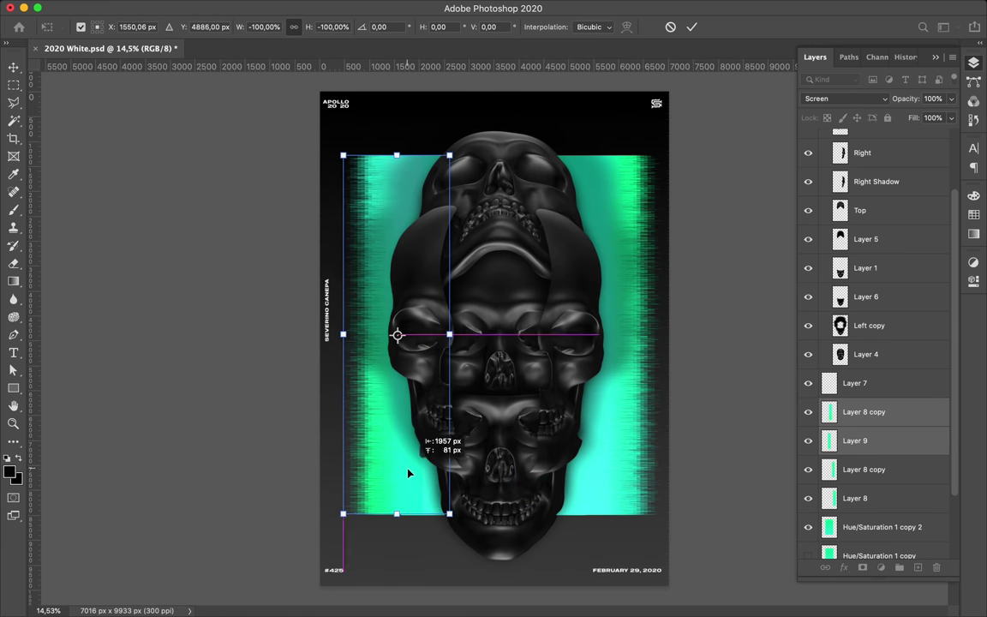
key("Return")
Select the Left copy skull shadow layer.
scroll(408, 309, "up", 3)
scroll(409, 308, "up", 1)
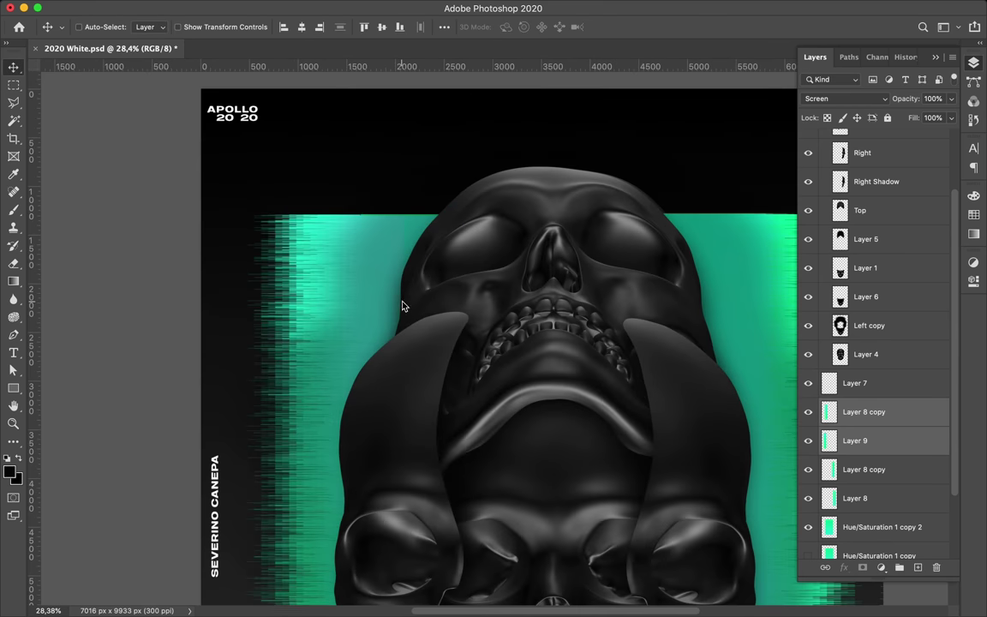
scroll(409, 308, "up", 1)
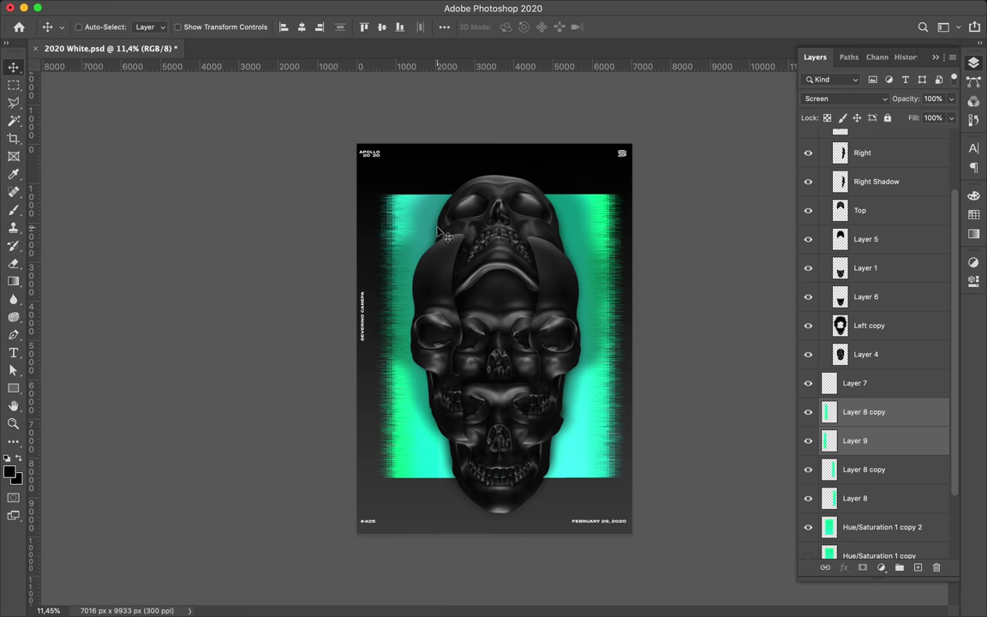
left_click(443, 233, "super")
left_click(844, 99)
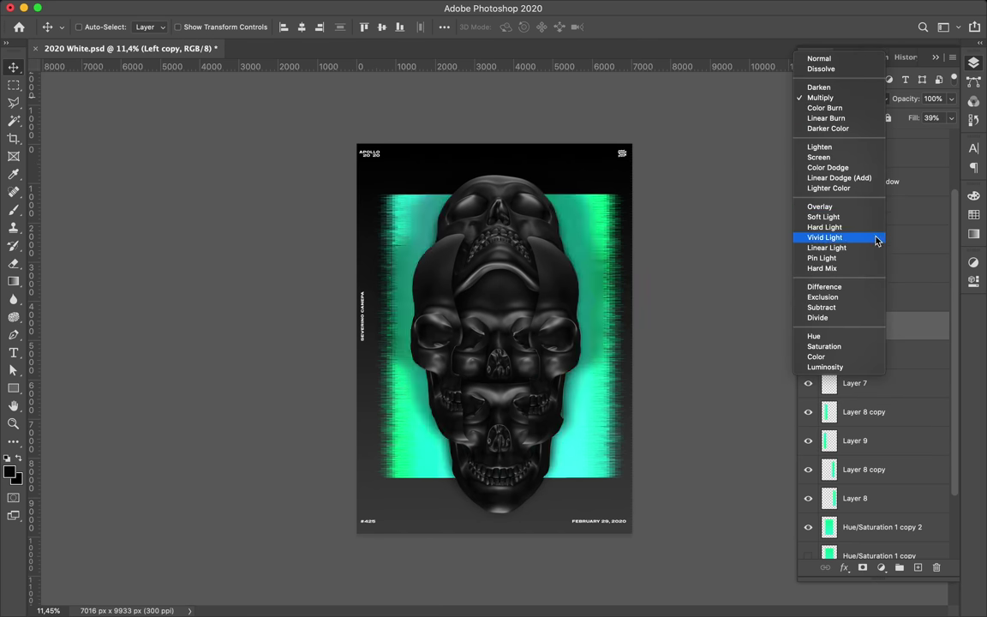
Set Left copy to Normal blending, test lower opacity, and keep it at 100%.
left_click(848, 59)
left_click(857, 99)
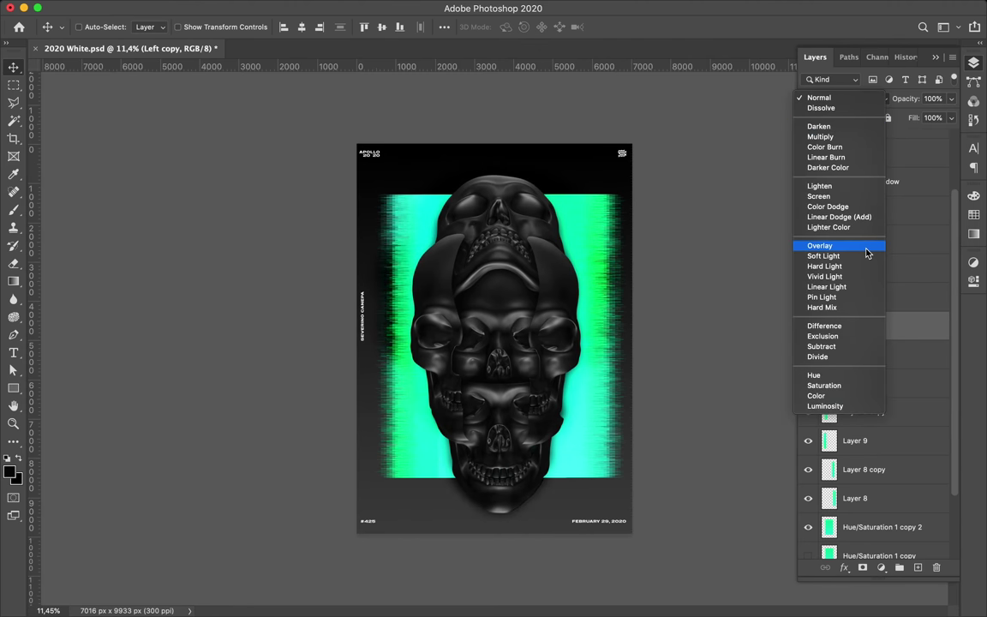
left_click(723, 351)
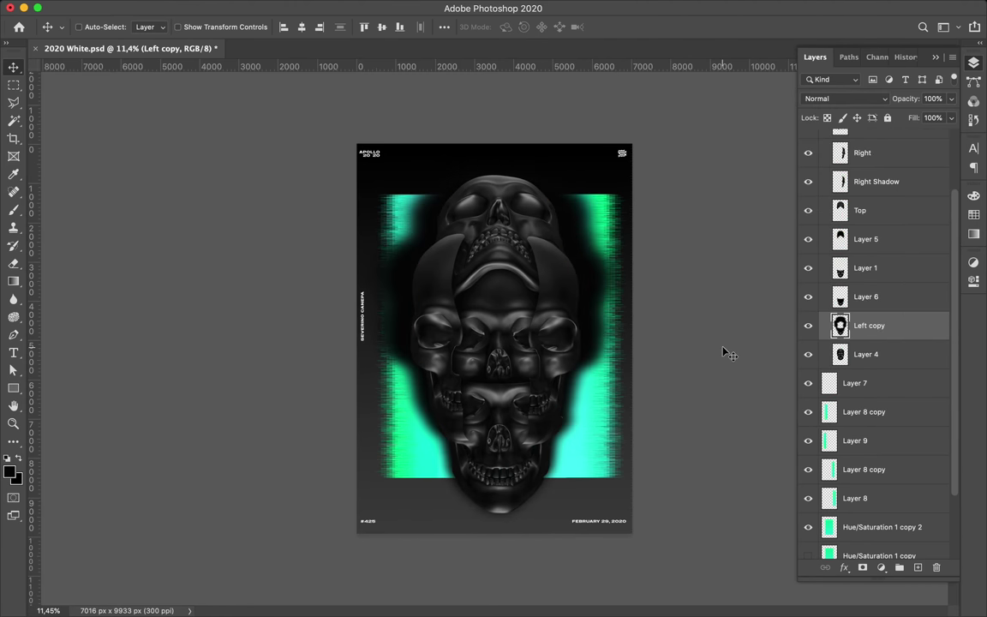
scroll(726, 350, "up", 1)
left_click(951, 117)
left_click_drag(949, 135, 968, 135)
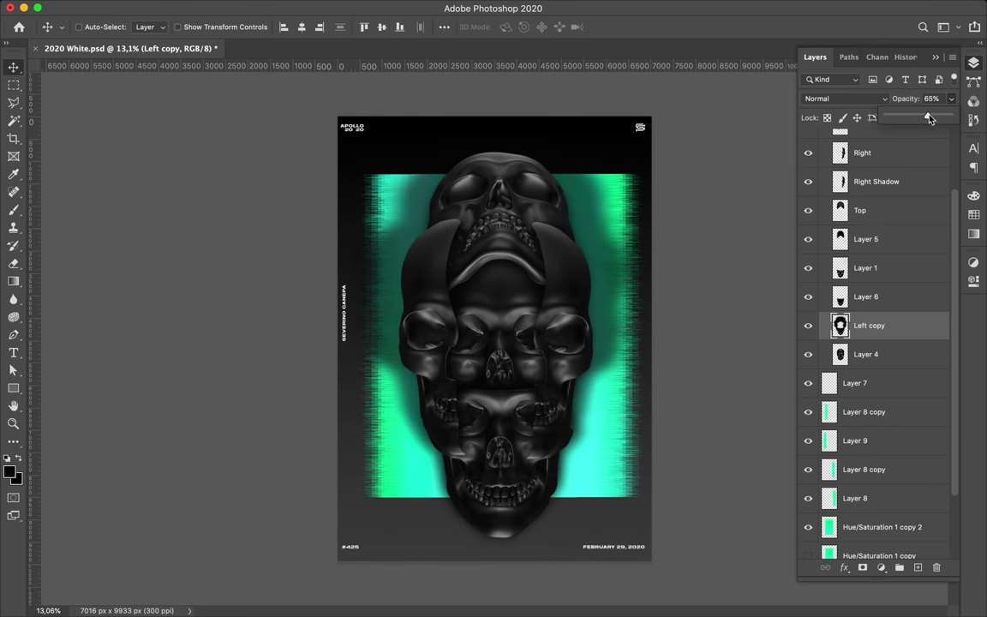
left_click(882, 100)
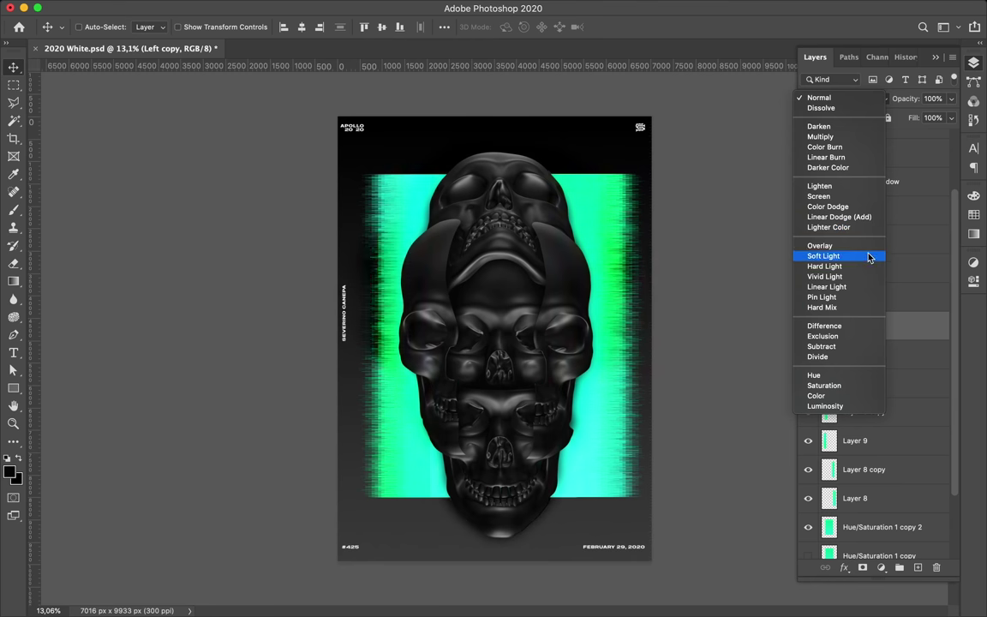
left_click(703, 391)
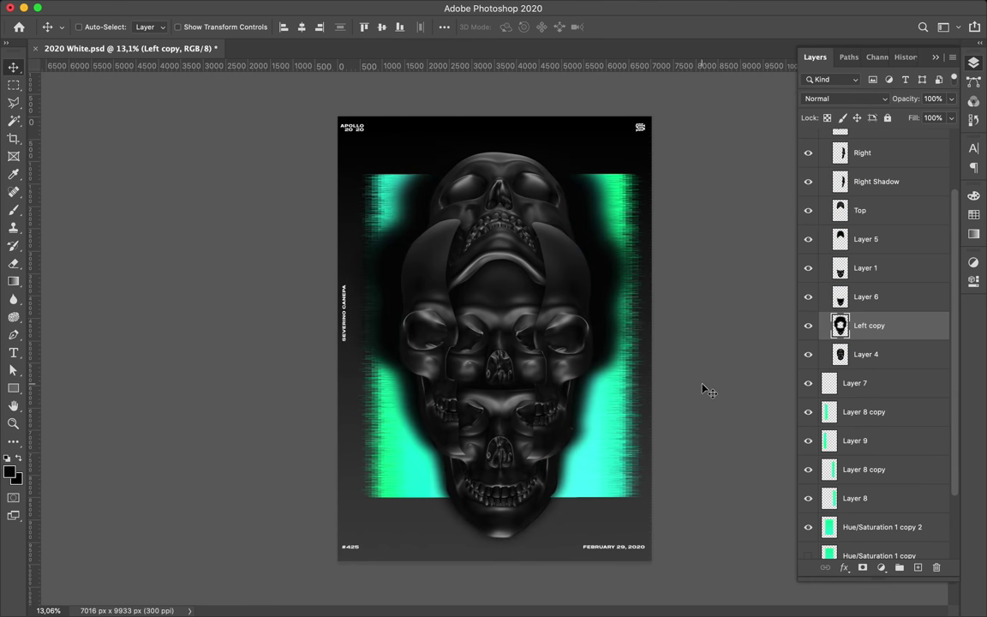
left_click(171, 8)
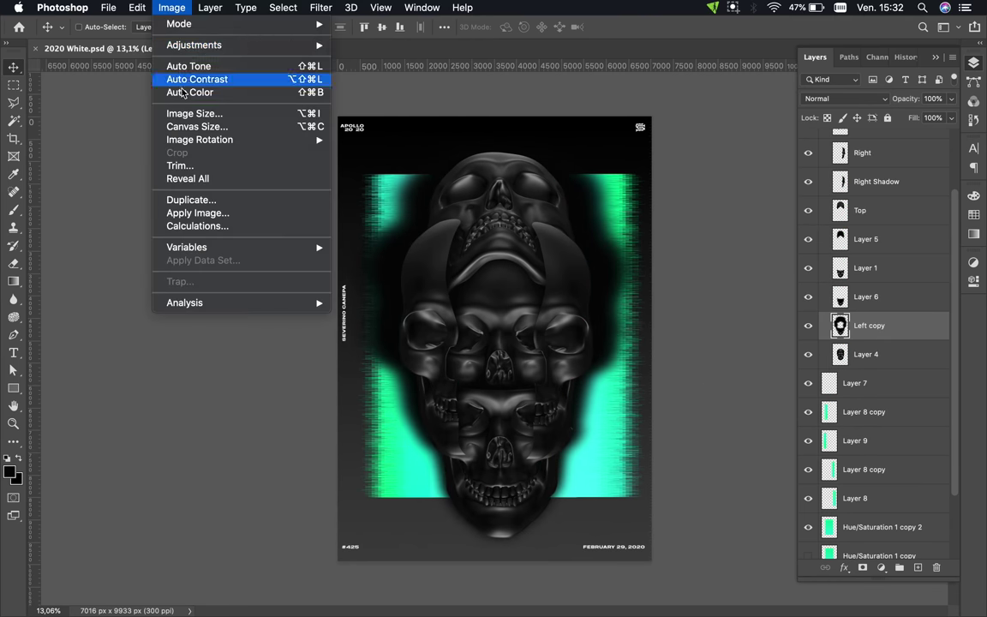
Lower the Left copy layer's fill to 27%.
left_click(335, 187)
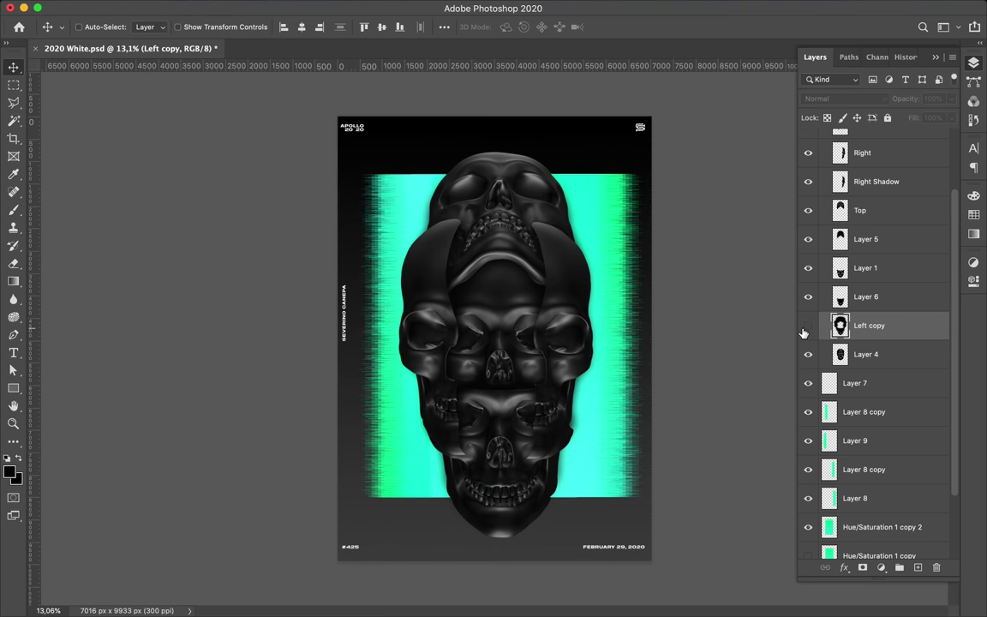
scroll(874, 360, "down", 3)
left_click(873, 410)
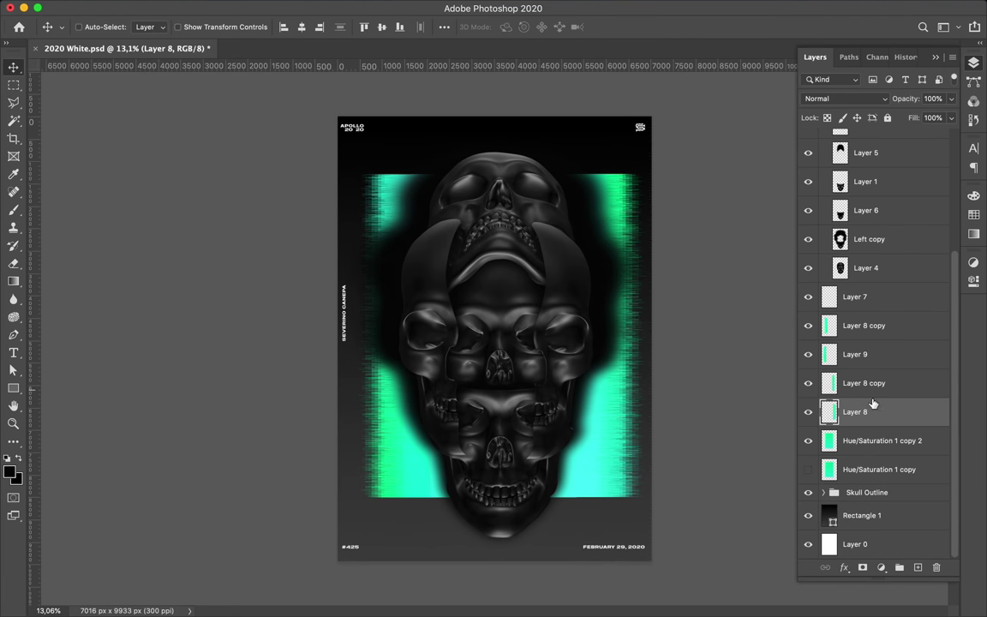
left_click(536, 190, "super")
left_click_drag(951, 117, 905, 138)
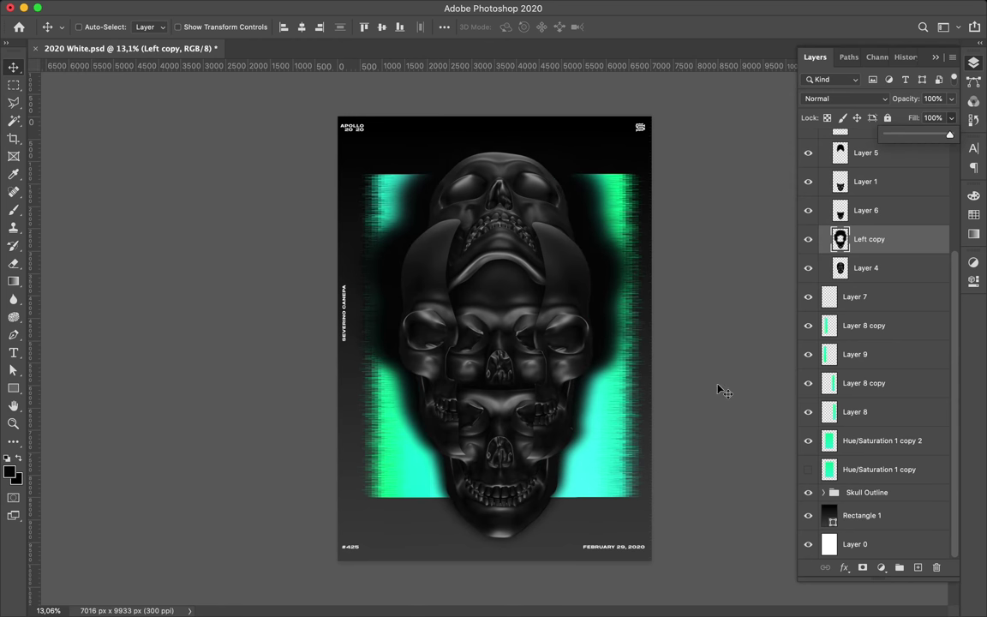
Hide Layer 7 through Hue/Saturation 1 copy 2, keeping Hue/Saturation 1 copy visible.
left_click(862, 515)
mouse_move(808, 297)
left_mouse_down()
mouse_move(812, 446)
mouse_move(870, 240)
mouse_move(874, 308)
left_mouse_up()
left_click(808, 470)
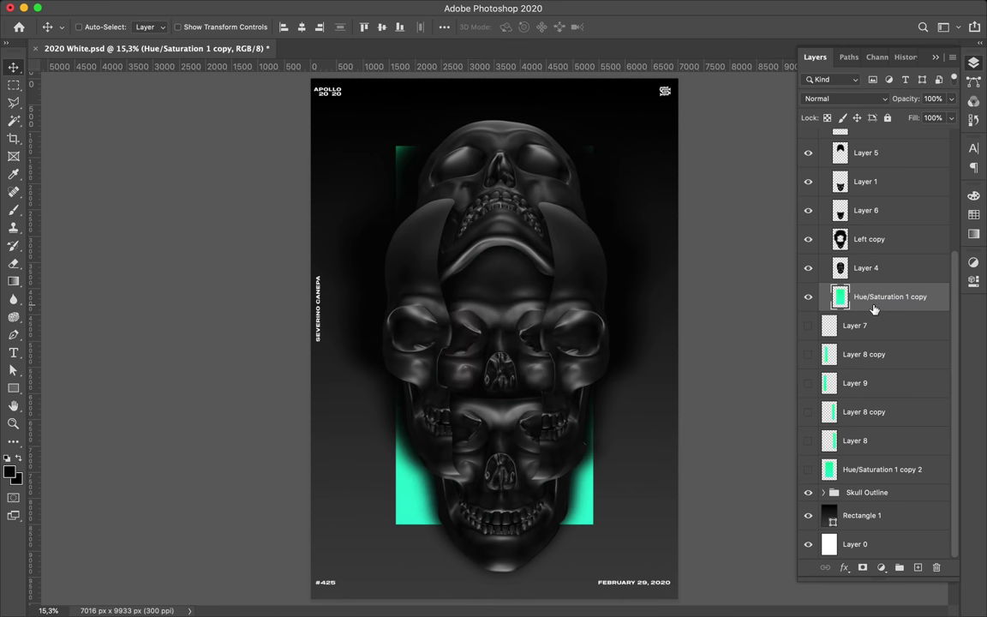
Widen the green rectangle slightly.
key("ctrl+t")
left_click_drag(394, 335, 385, 335)
key("Return")
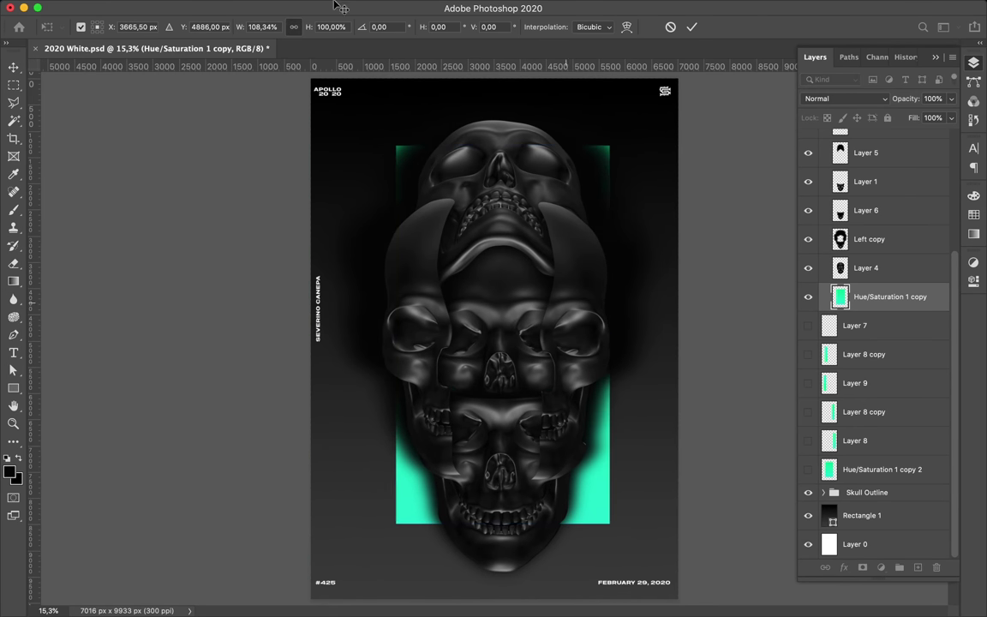
key("alt+]")
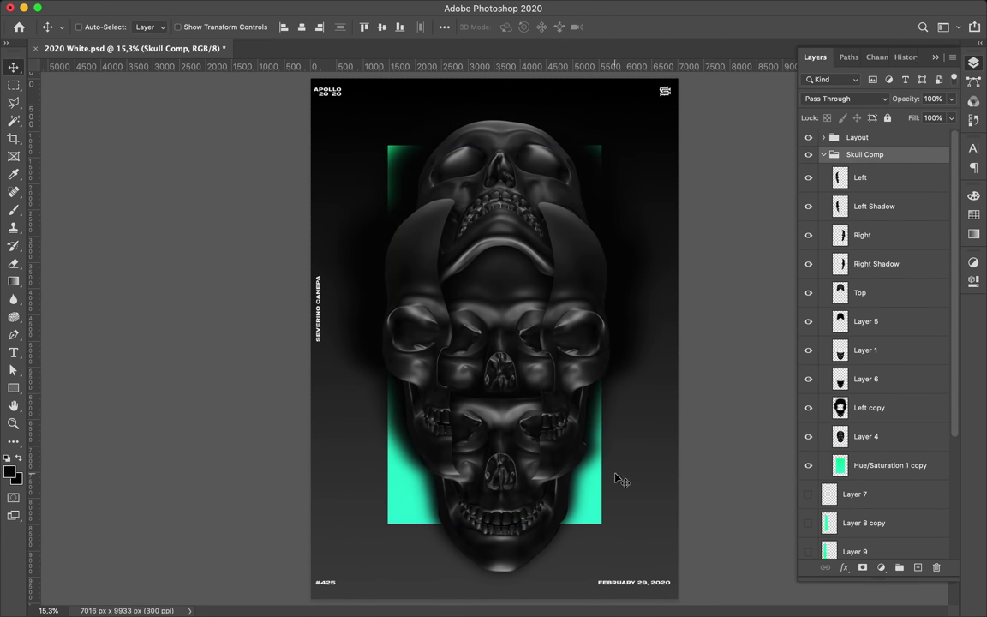
scroll(615, 478, "down", 2)
key("ctrl+t")
key("Escape")
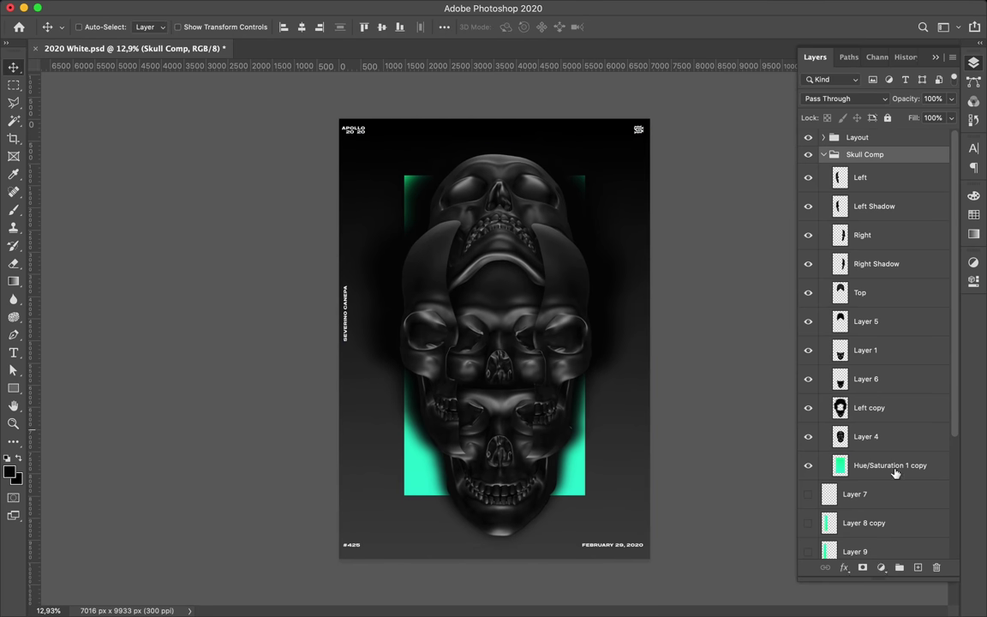
Move the green rectangle out of Skull Comp, shrink it, and duplicate it shifted right.
left_click_drag(891, 465, 853, 484)
key("ctrl+t")
left_click_drag(585, 175, 510, 266)
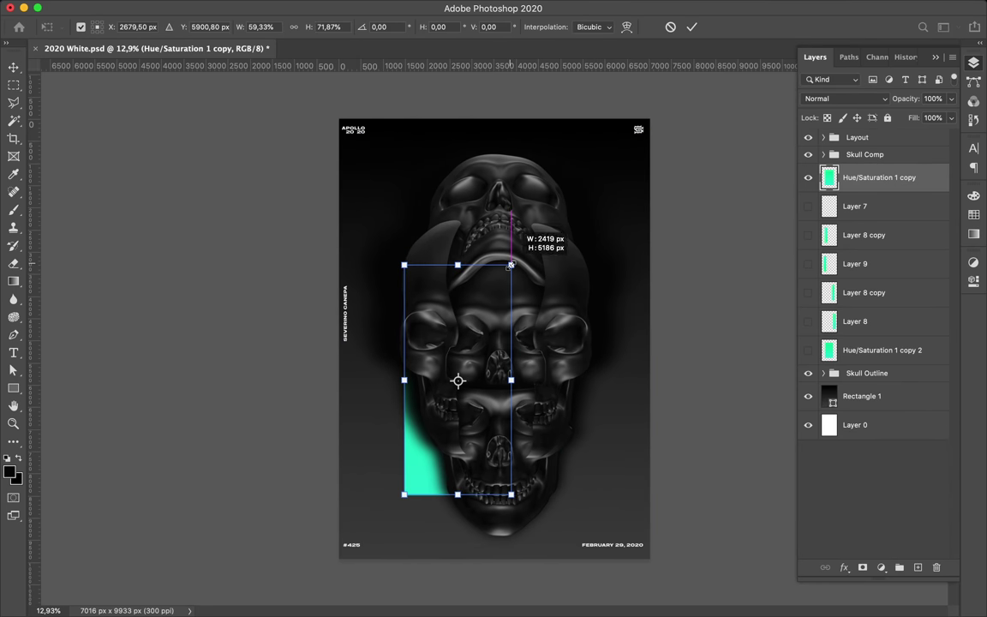
key("Return")
left_click_drag(425, 463, 543, 462)
left_click(321, 8)
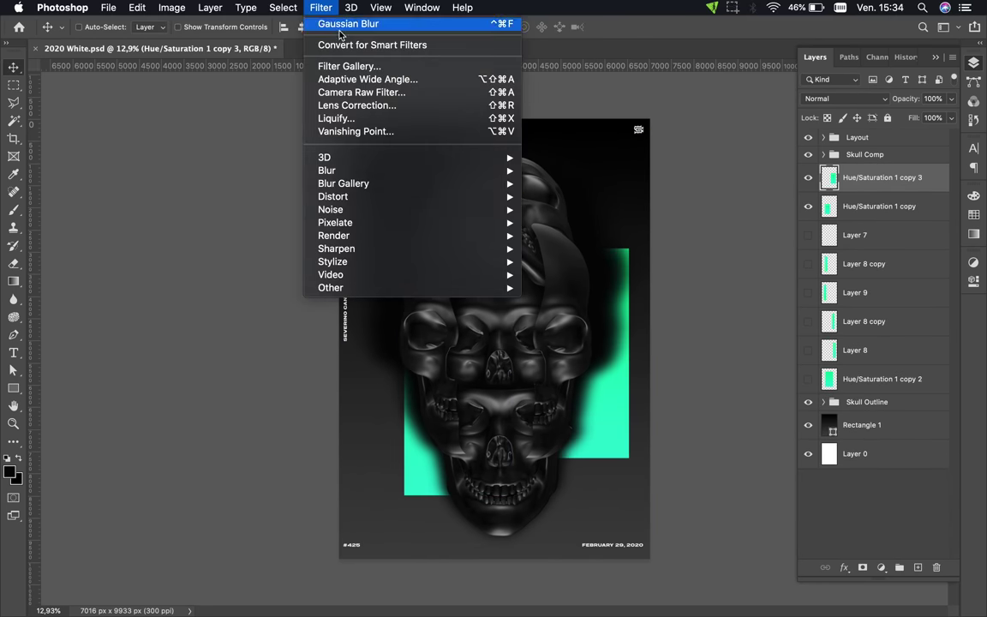
Apply a Mosaic pixelate effect to the green copy and move it up-left.
mouse_move(336, 222)
left_click(600, 293)
mouse_move(109, 217)
left_mouse_down()
mouse_move(77, 218)
mouse_move(125, 218)
left_mouse_up()
key("Return")
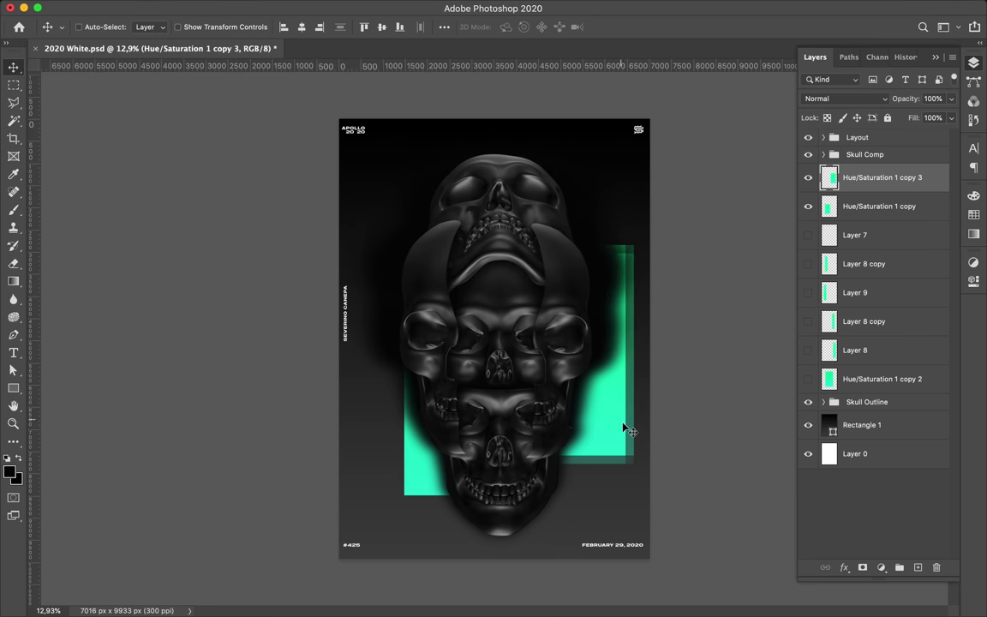
left_click_drag(615, 368, 597, 353)
Duplicate the mosaic block, delete the solid green layer, and place copies lower down.
key("ctrl+j")
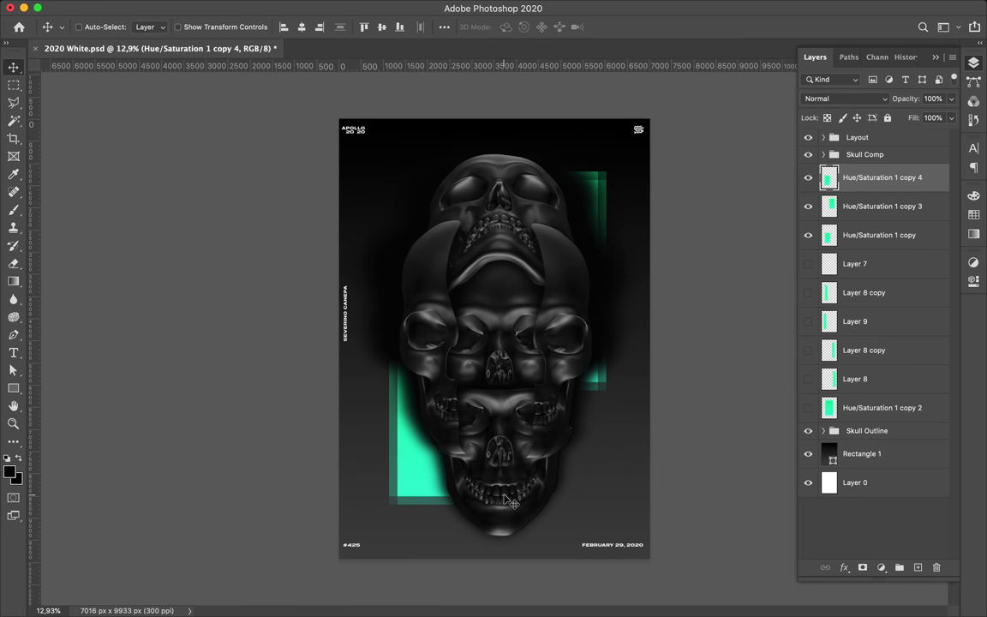
left_click(426, 488, "ctrl")
key("Delete")
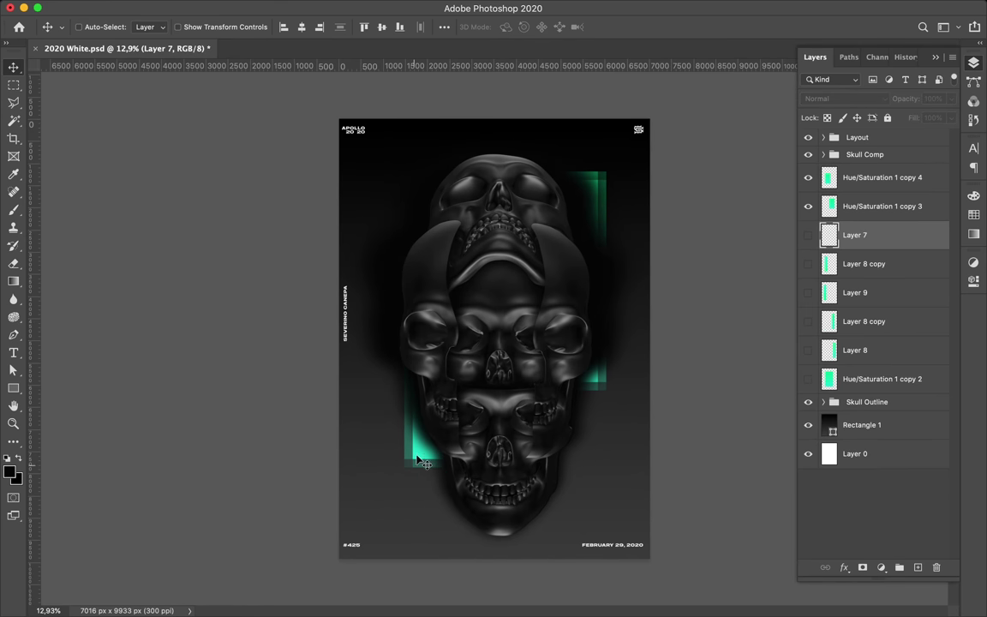
left_click_drag(419, 463, 427, 454)
left_click(603, 187, "ctrl")
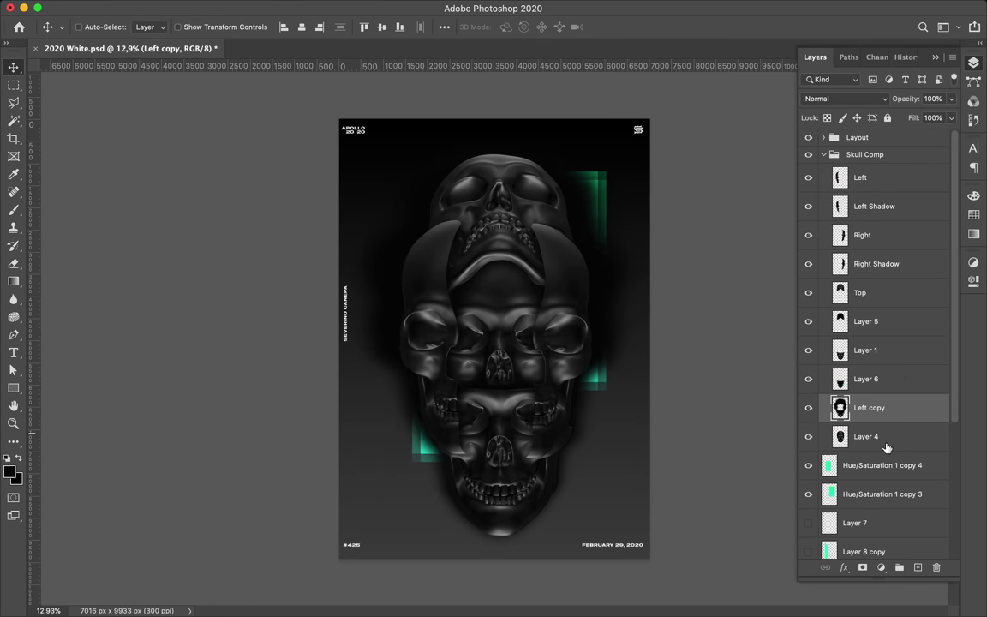
left_click(882, 493)
mouse_move(536, 462)
left_mouse_down()
mouse_move(506, 471)
mouse_move(399, 209)
mouse_move(471, 246)
left_mouse_up()
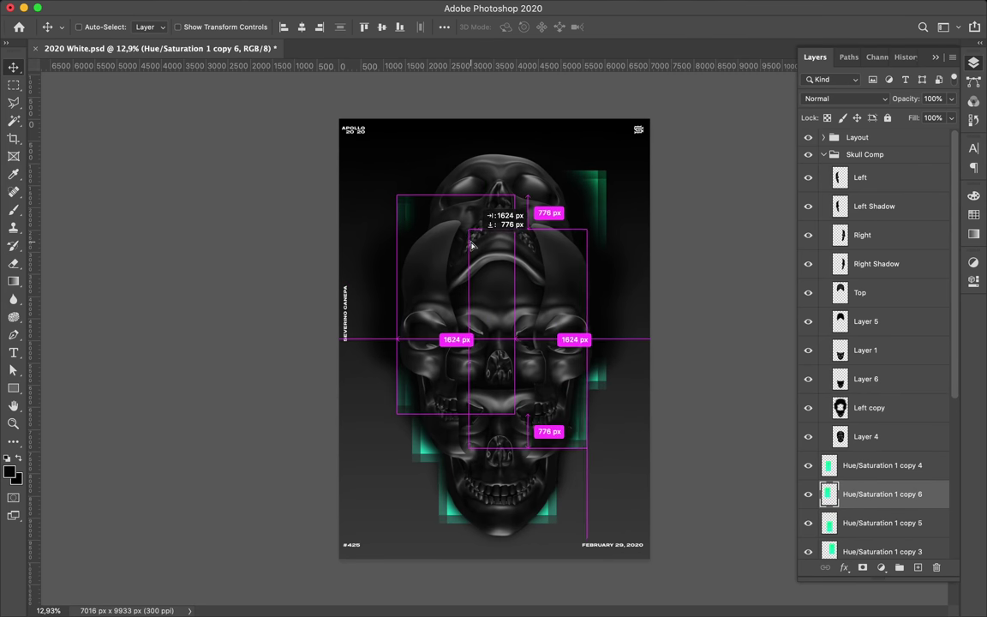
Save the poster and select the green block layer.
key("ctrl+s")
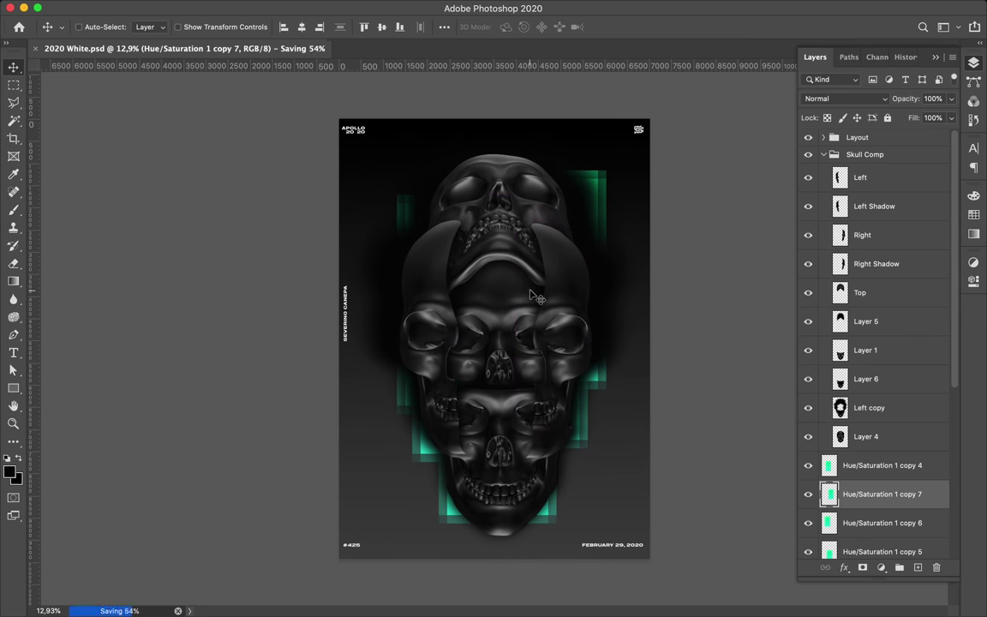
scroll(492, 330, "up", 3)
left_click(869, 408)
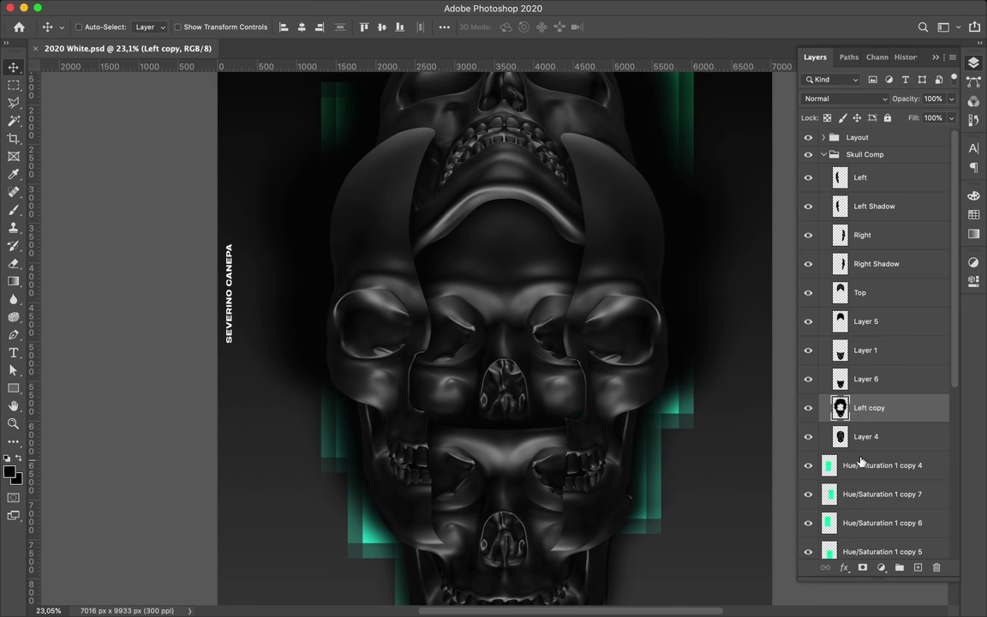
Add a green block copy above Left copy and squash it near the bottom.
key("ctrl+v")
key("ctrl+t")
mouse_move(463, 409)
left_mouse_down()
mouse_move(464, 495)
mouse_move(445, 208)
mouse_move(452, 236)
mouse_move(583, 265)
mouse_move(377, 345)
mouse_move(657, 352)
left_mouse_up()
key("Return")
Set the Left copy layer to Pin Light blending with 91% fill.
scroll(656, 353, "down", 3)
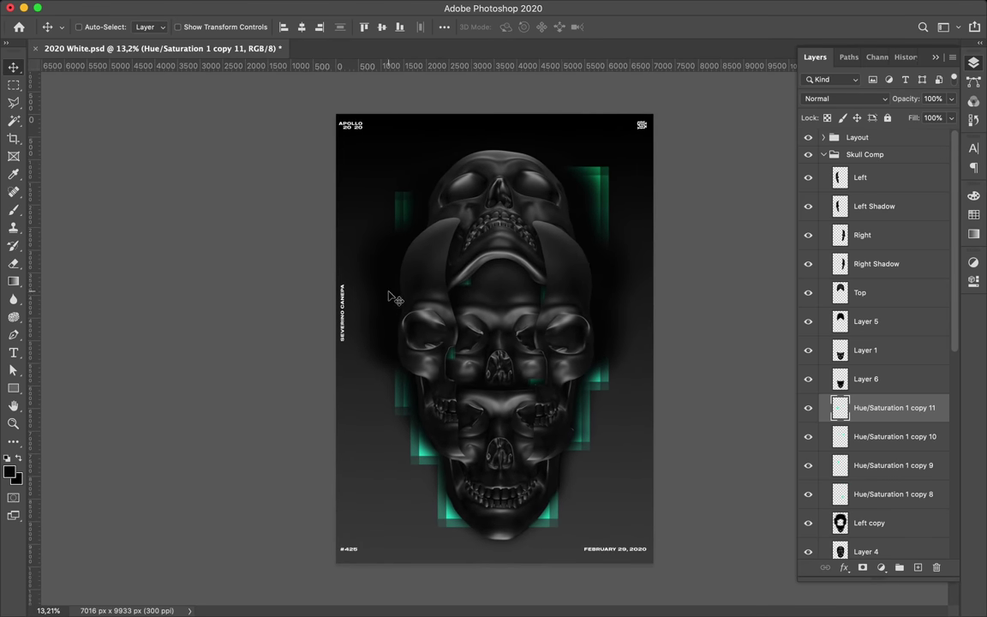
left_click(869, 523)
left_click(844, 99)
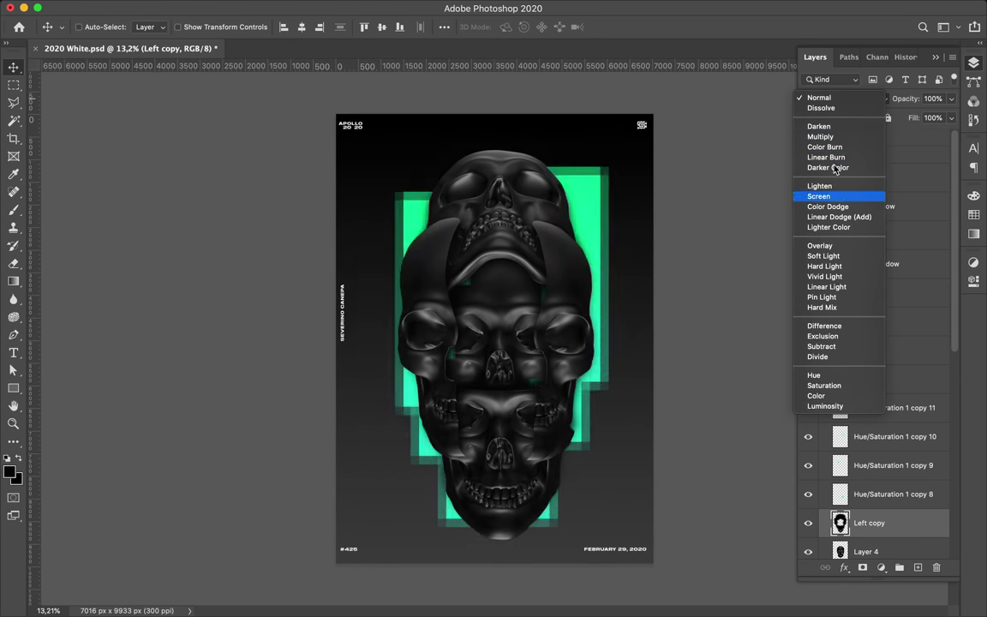
left_click(822, 296)
left_click_drag(951, 117, 946, 138)
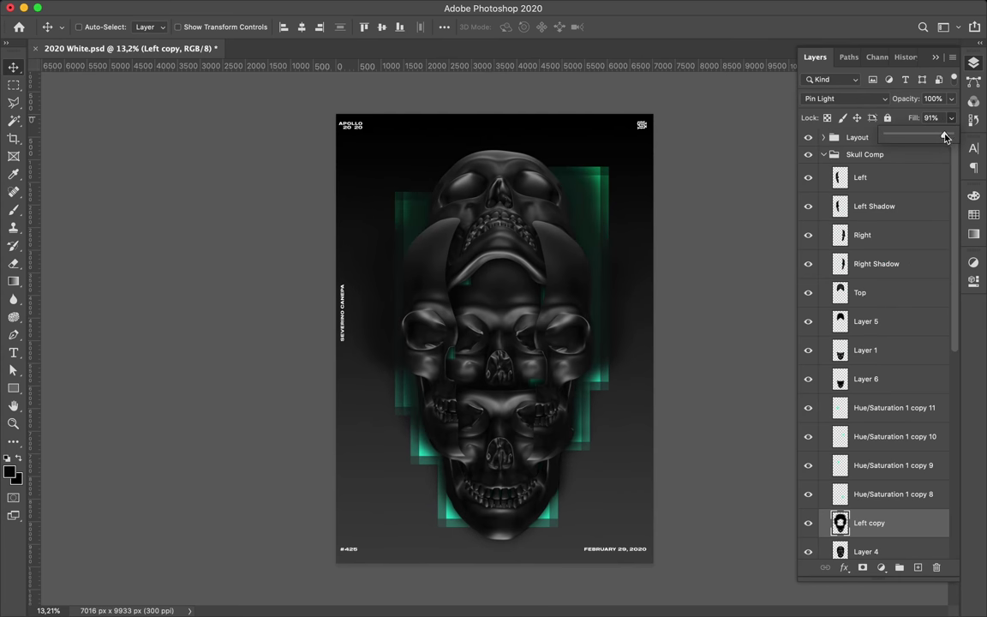
Nudge the green block slightly left and start a text line near the upper left.
left_click_drag(607, 184, 595, 187)
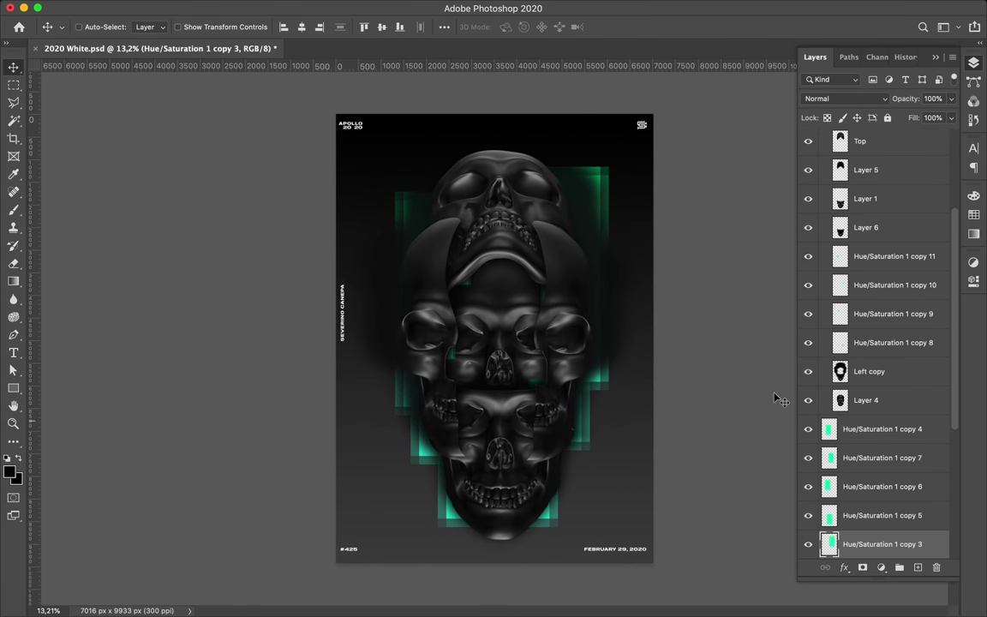
scroll(535, 281, "up", 2)
scroll(523, 287, "down", 1)
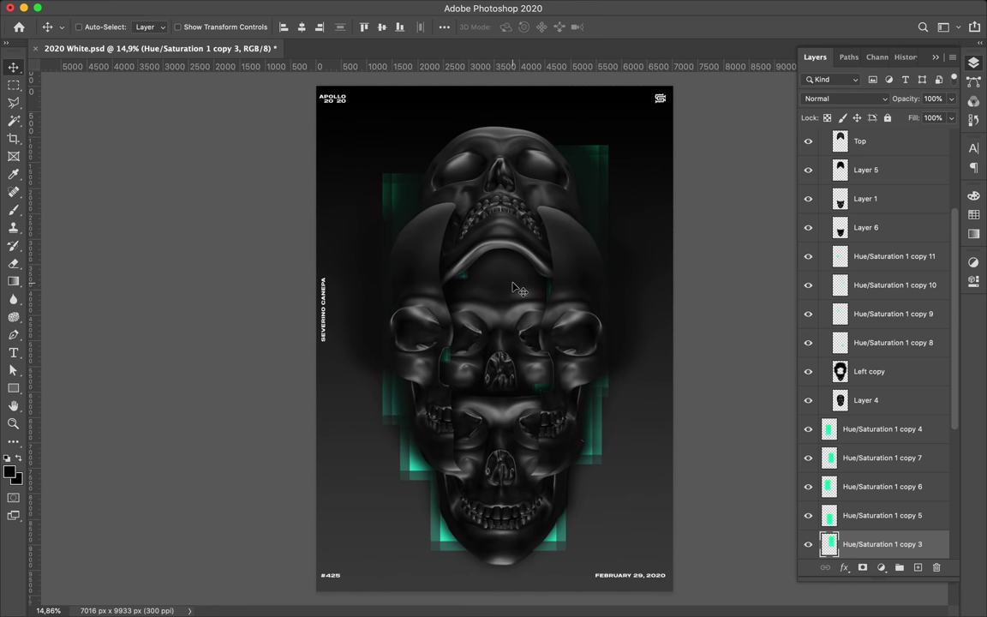
scroll(708, 347, "up", 3)
scroll(511, 227, "down", 3)
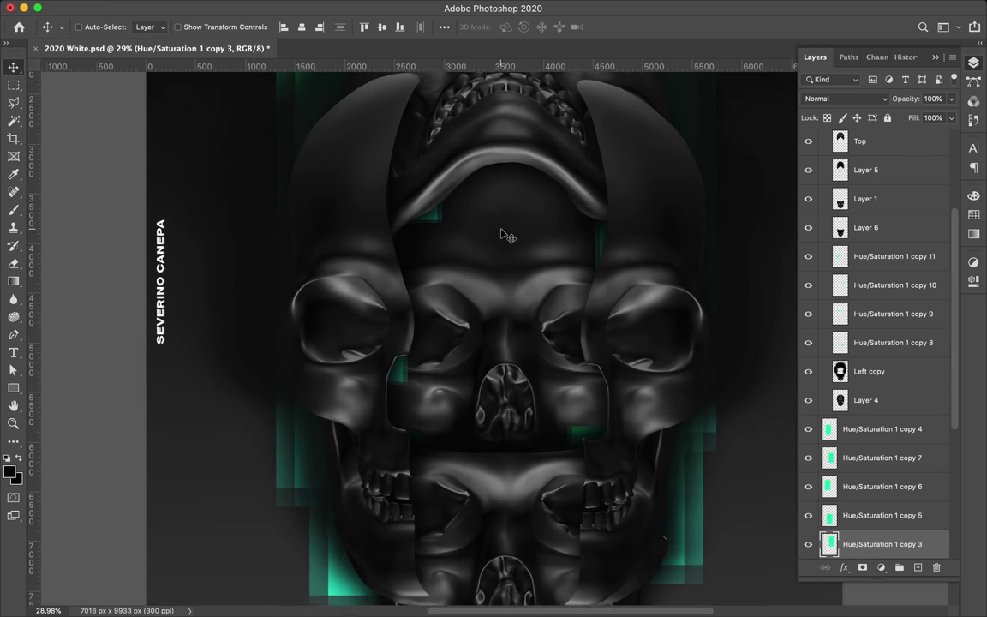
key("t")
left_click(333, 183)
Make THE white (ffffff), move its layer above the green blocks, and enlarge it.
key("ctrl+Return")
key("ctrl+t")
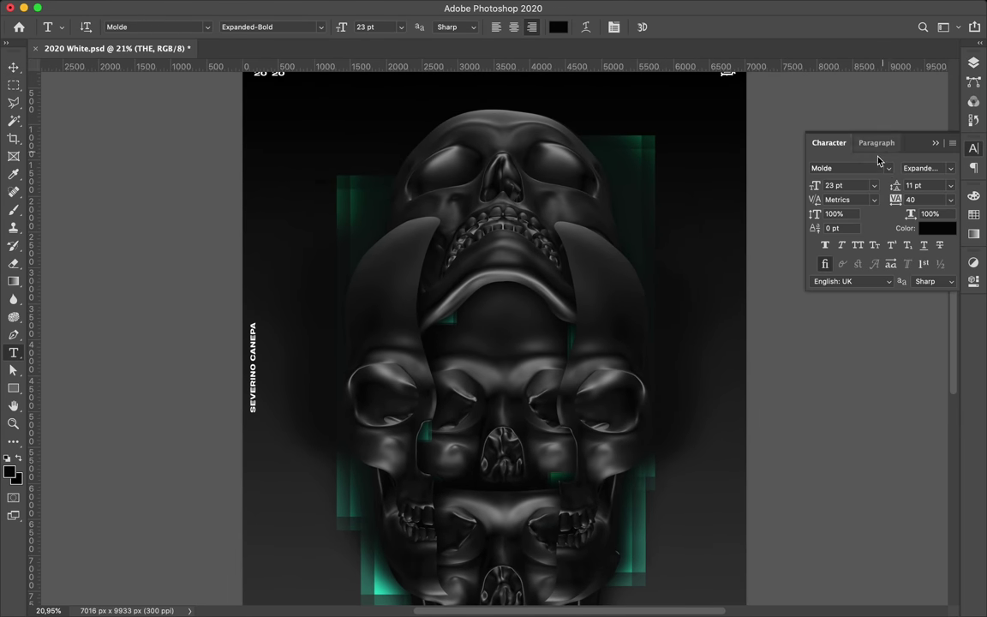
left_click(937, 228)
type("ffffff")
left_click(952, 144)
left_click(974, 63)
left_click_drag(865, 402, 858, 415)
key("ctrl+t")
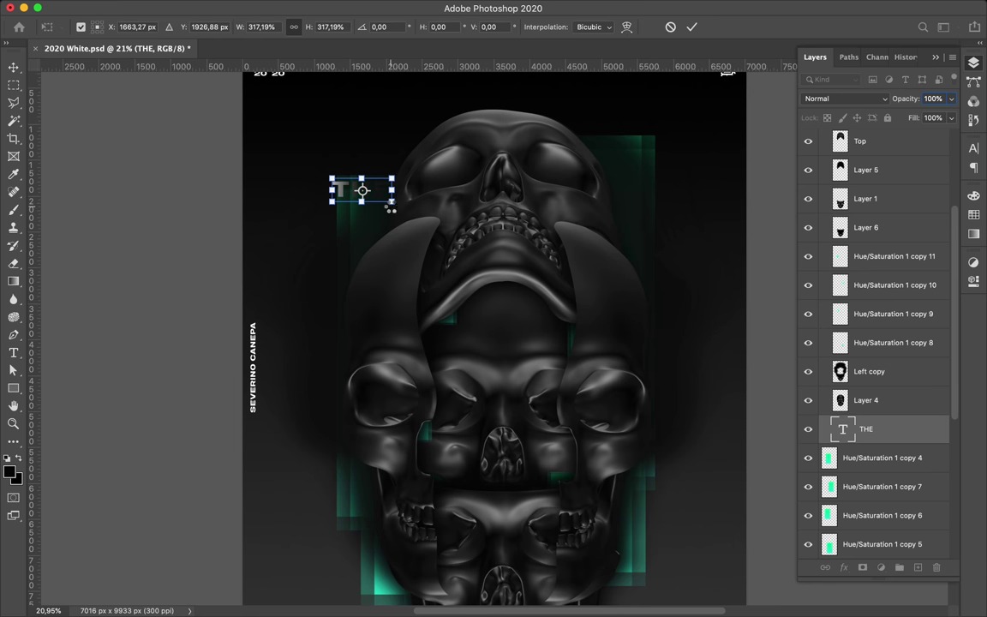
key("Return")
Duplicate THE to the right, retype it as BLACK, and raise it toward the top right.
left_click_drag(347, 214, 638, 206)
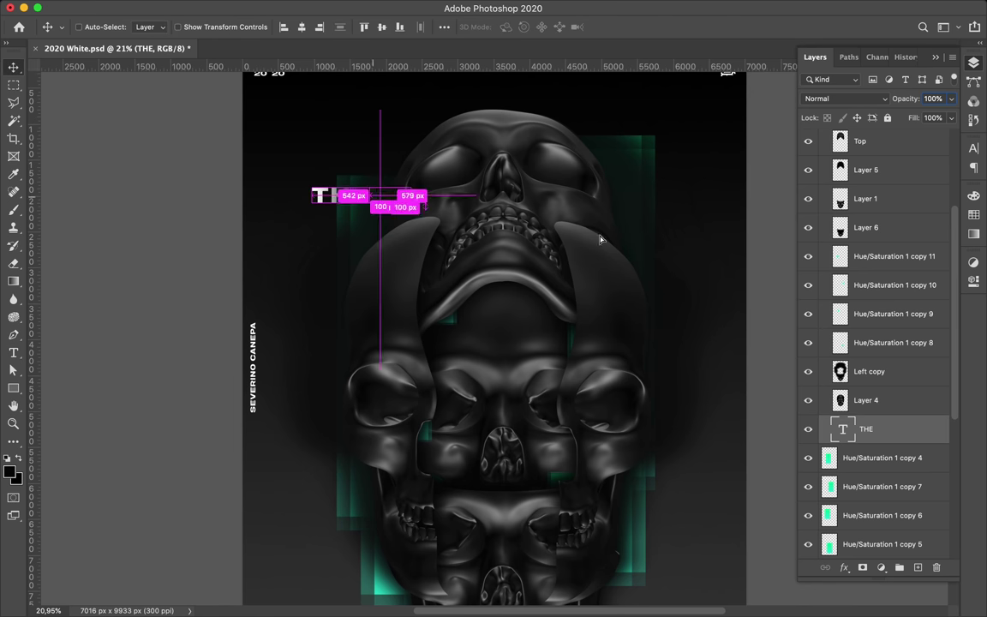
key("t")
left_click(638, 203)
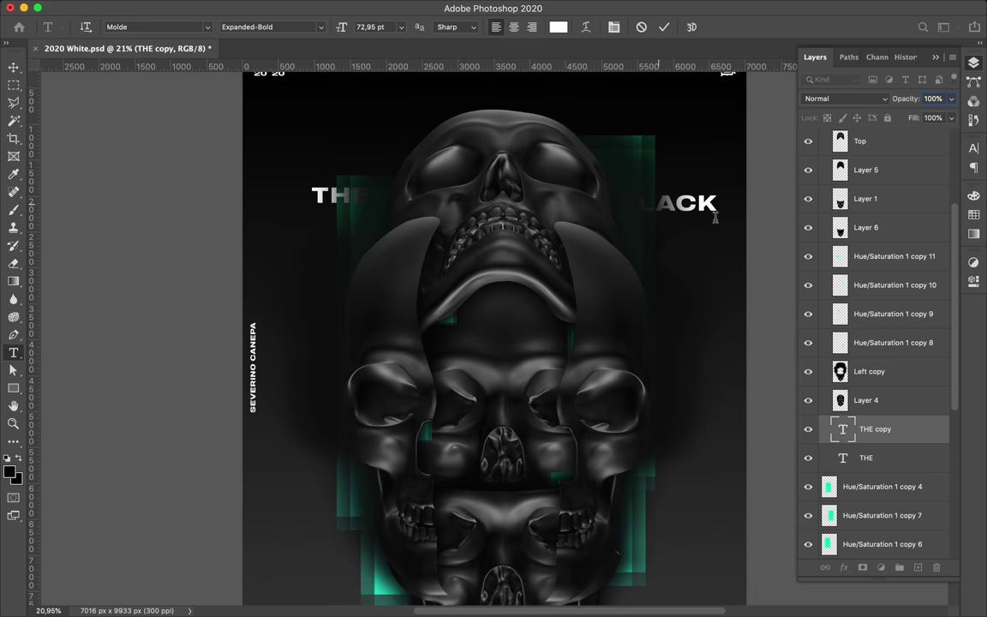
key("ctrl+Return")
scroll(716, 219, "up", 3)
key("v")
left_click_drag(639, 274, 654, 195)
scroll(654, 195, "down", 3)
Copy BLACK down to the poster bottom as SKULL and set the Left copy fill to 75%.
mouse_move(565, 155)
left_mouse_down()
mouse_move(342, 552)
mouse_move(533, 545)
left_mouse_up()
double_click(317, 543)
type("L")
key("ctrl+Return")
key("v")
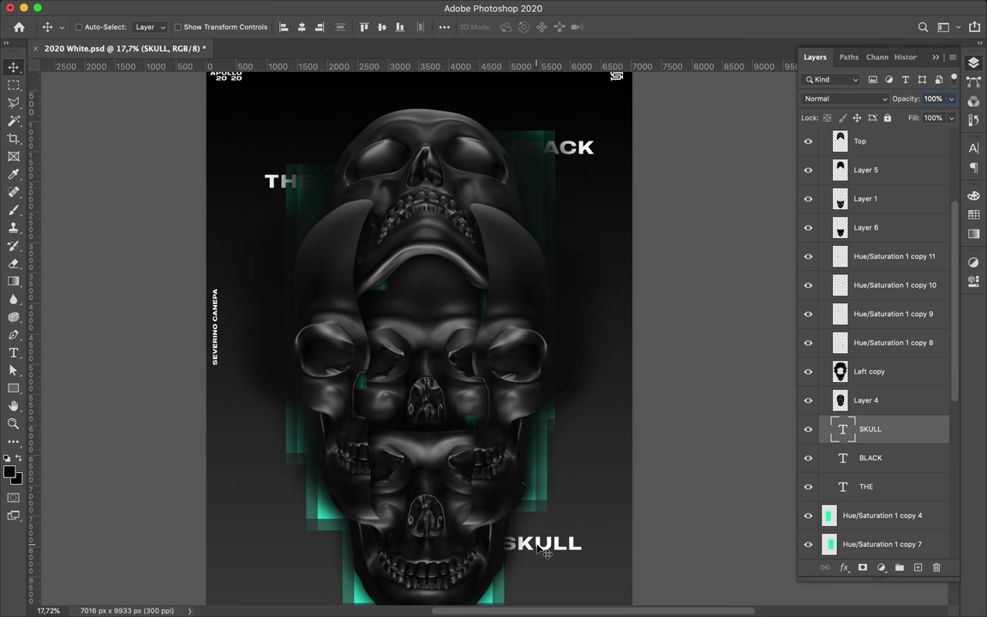
left_click(244, 326, "ctrl")
left_click_drag(936, 137, 930, 137)
scroll(420, 343, "down", 2)
Shorten the bottom word SKULL to SK and move it left.
double_click(542, 508)
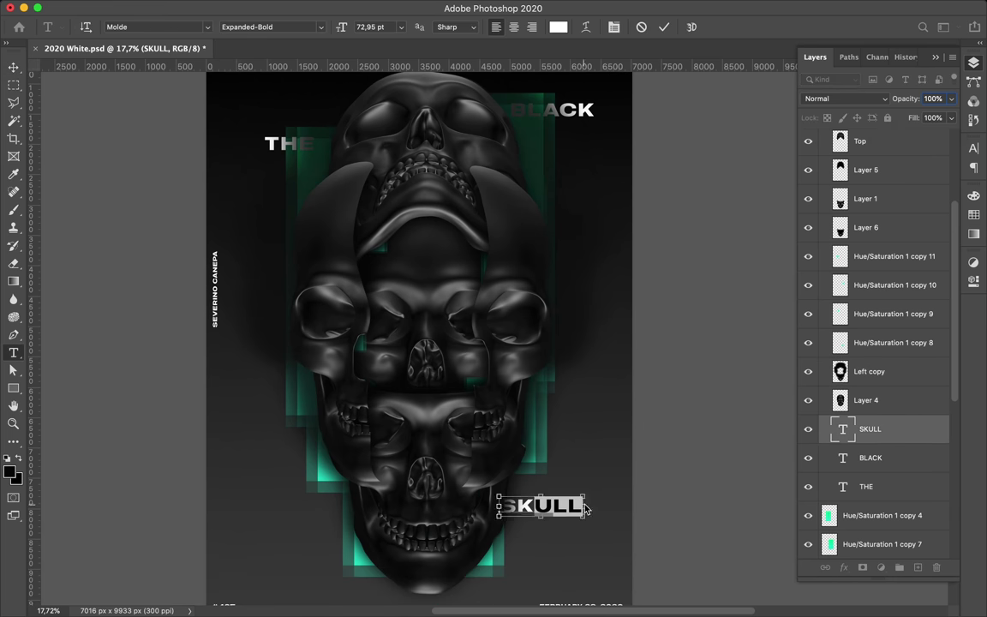
type("SK")
key("ctrl+Return")
key("v")
mouse_move(548, 507)
left_mouse_down()
mouse_move(337, 482)
mouse_move(518, 541)
mouse_move(517, 561)
left_mouse_up()
Retype the SK copy as ULL and nudge THE down and to the right.
double_click(520, 544)
type("ULL")
key("ctrl+Return")
key("v")
left_click_drag(274, 150, 292, 168)
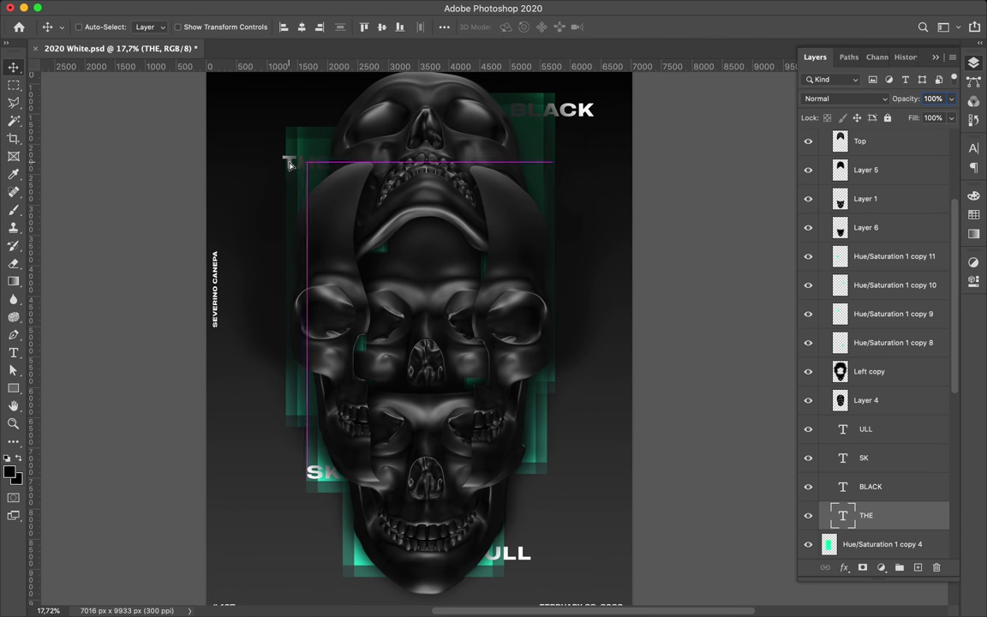
Lower the BLACK text slightly.
left_click(581, 118)
left_click(537, 104, "ctrl")
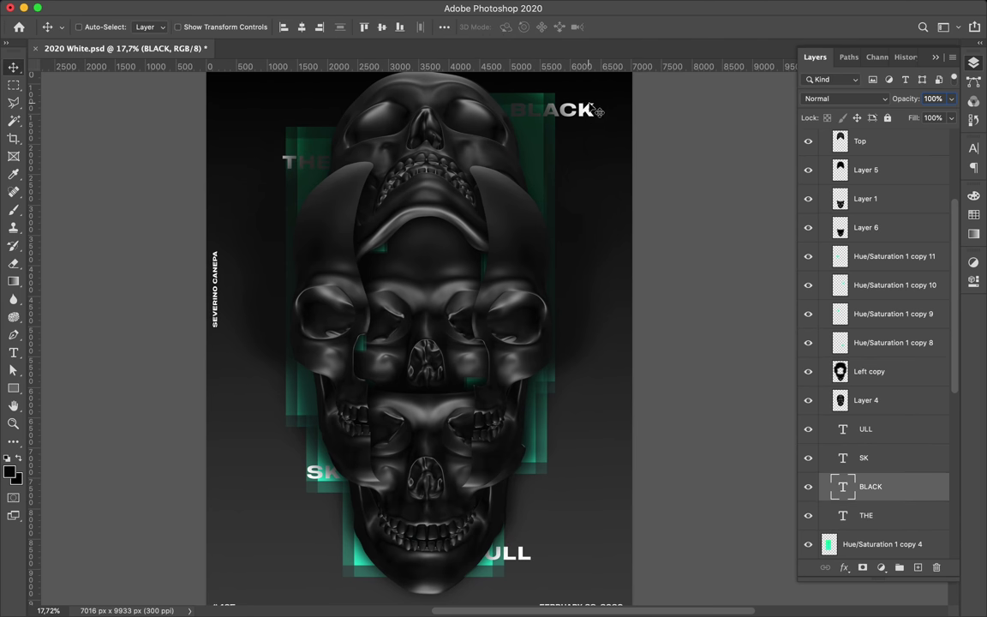
left_click_drag(538, 104, 538, 129)
Enlarge SK and ULL together to about 167%, shift them right, and move ULL left.
left_click(494, 555, "ctrl")
left_click(495, 555, "ctrl+shift")
key("ctrl+t")
left_click_drag(418, 467, 427, 399)
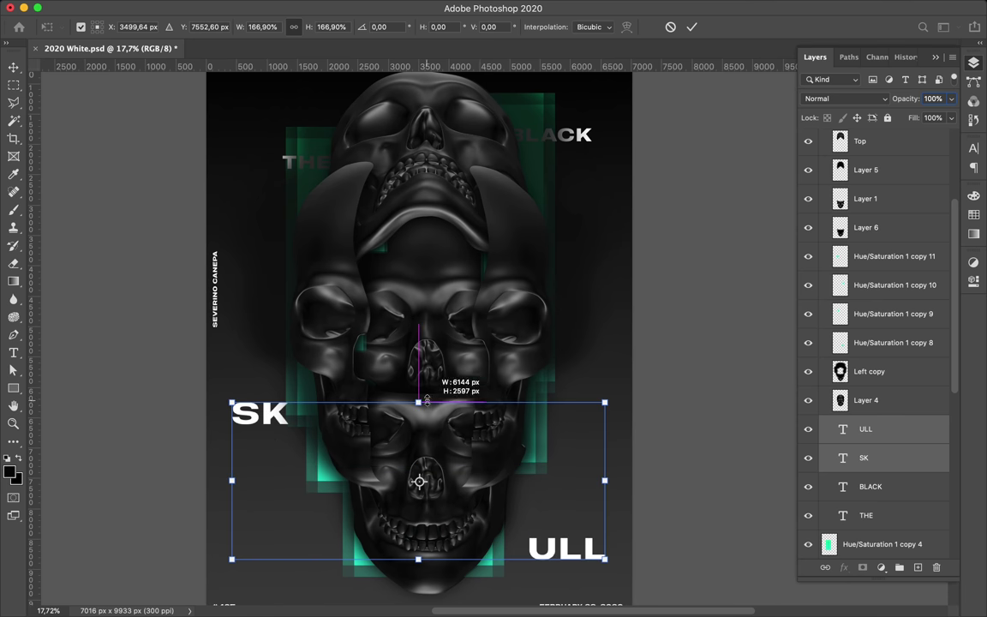
key("Return")
left_click_drag(419, 481, 459, 482)
left_click_drag(590, 540, 517, 538)
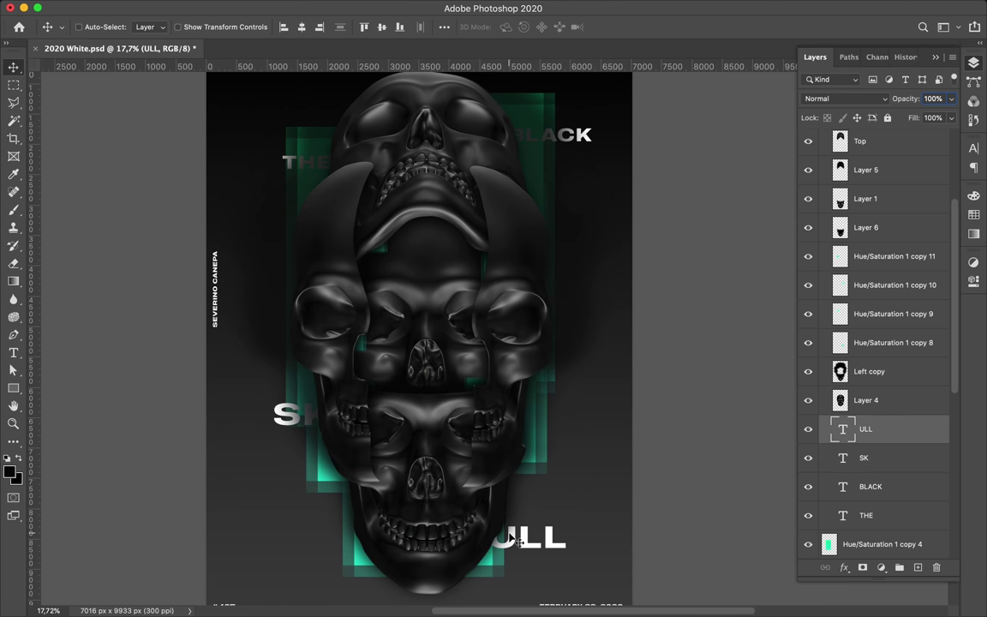
Shrink the word THE to 93% of its size.
left_click(295, 170, "ctrl")
left_click(866, 515)
key("ctrl+t")
left_click_drag(282, 154, 311, 178)
key("Return")
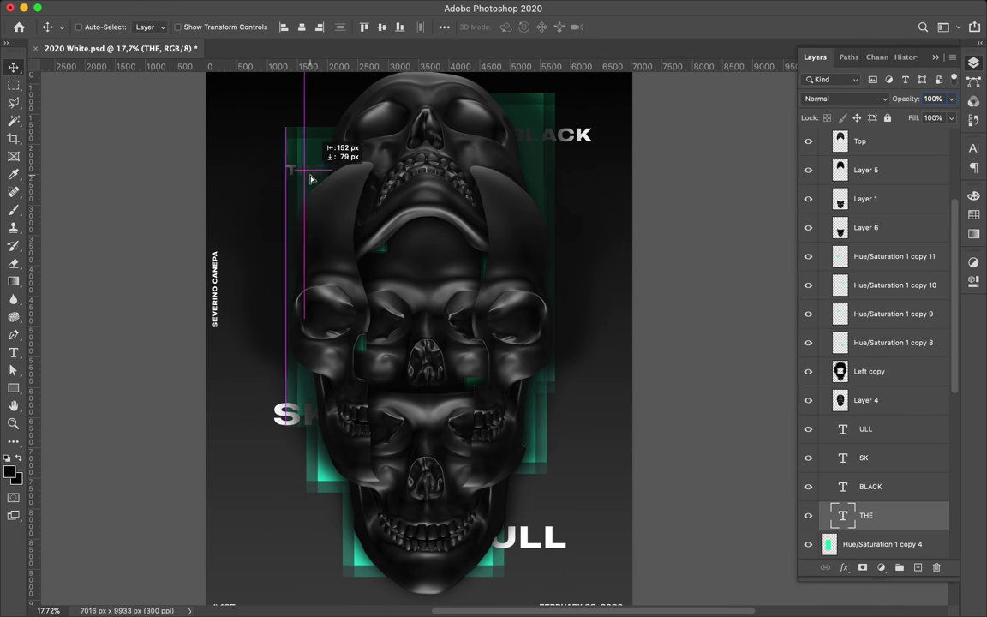
scroll(590, 152, "down", 2)
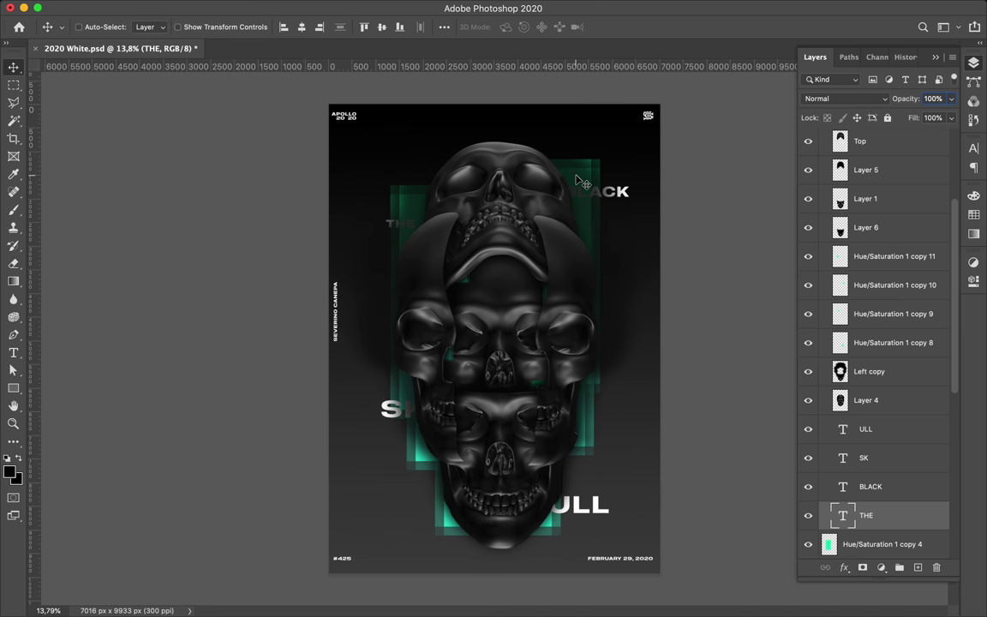
scroll(504, 267, "up", 2)
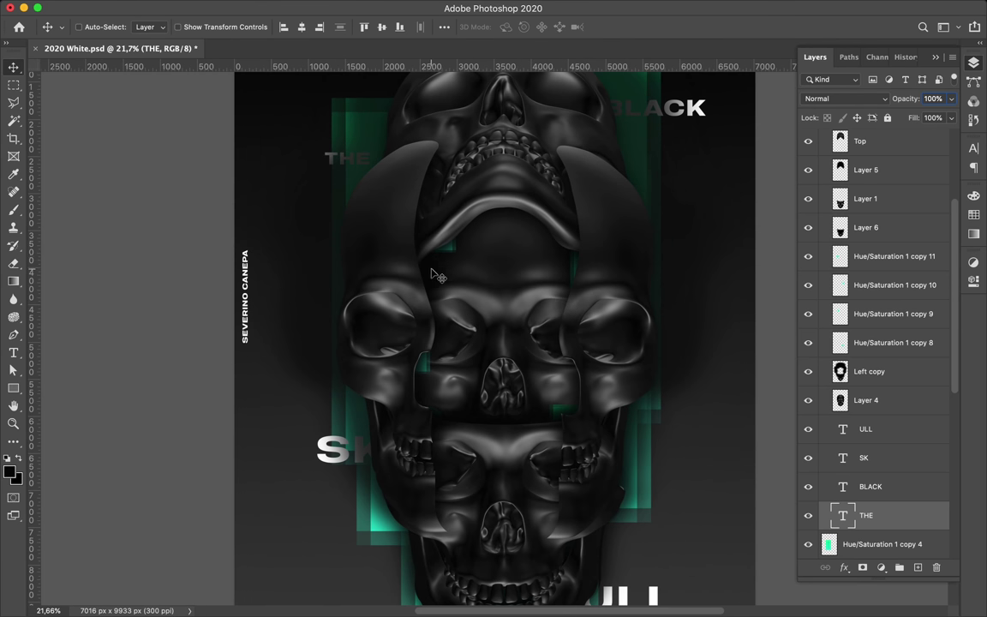
Set the rectangle tool to no fill with a gradient stroke.
key("u")
left_click(152, 27)
left_click(199, 27)
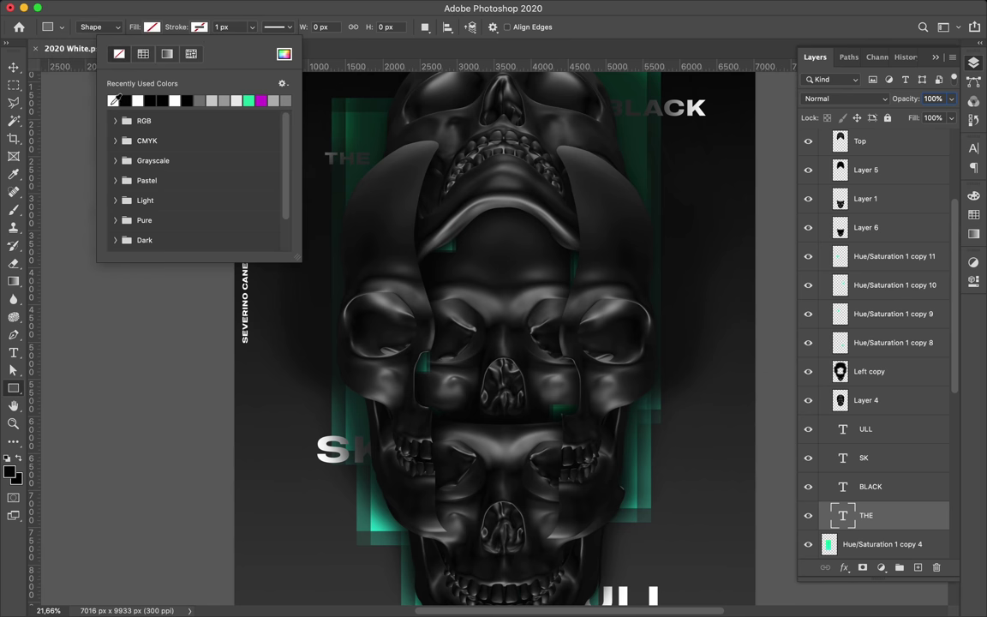
left_click(166, 54)
Sample the green colour and delete the Hue/Saturation 1 copy 4 layer.
left_click_drag(883, 544, 891, 177)
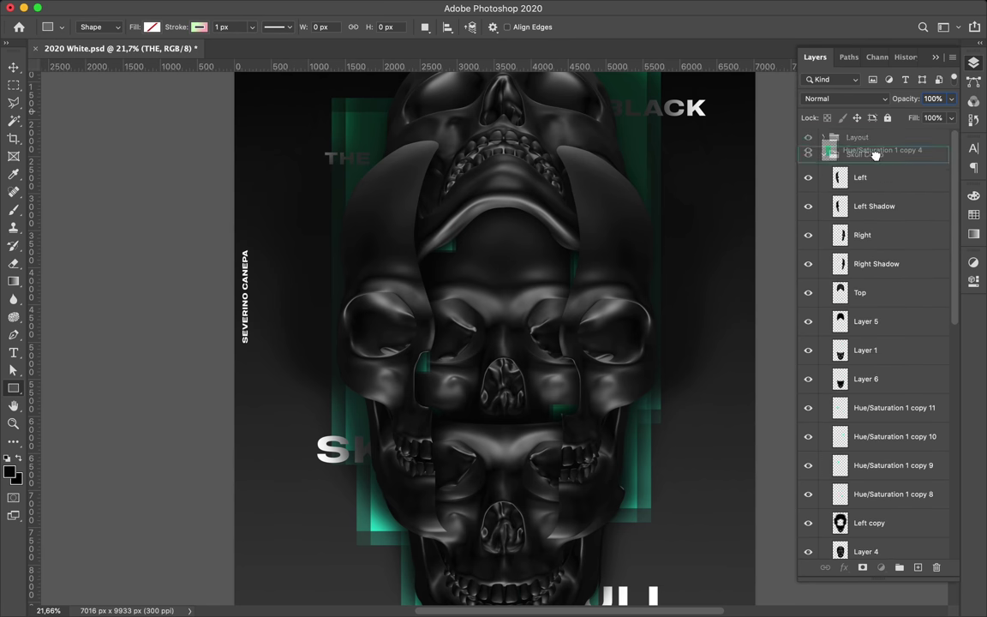
key("i")
left_click(498, 217)
key("v")
key("Delete")
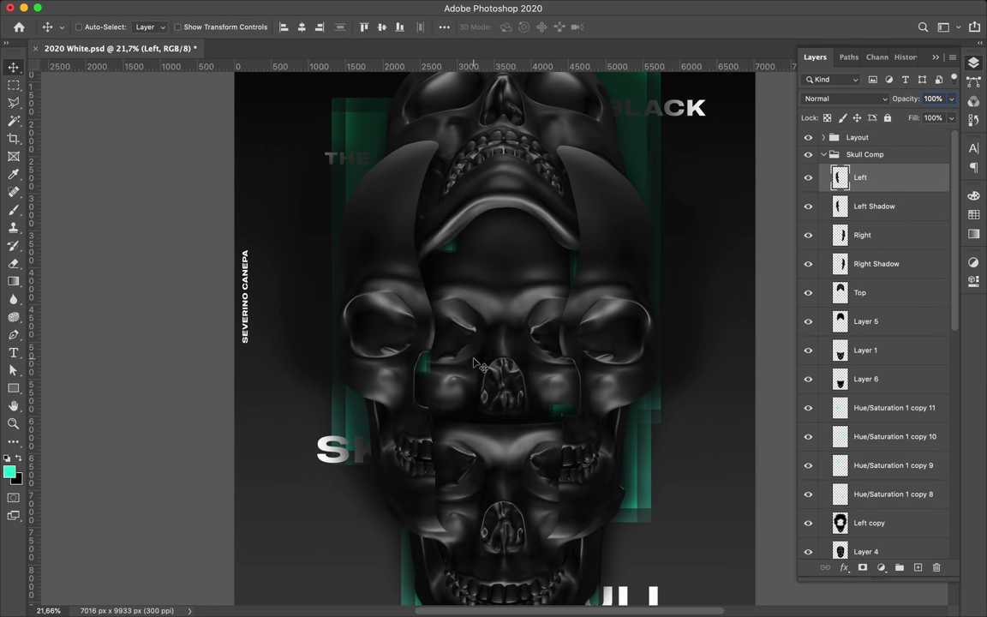
scroll(477, 364, "right", 2)
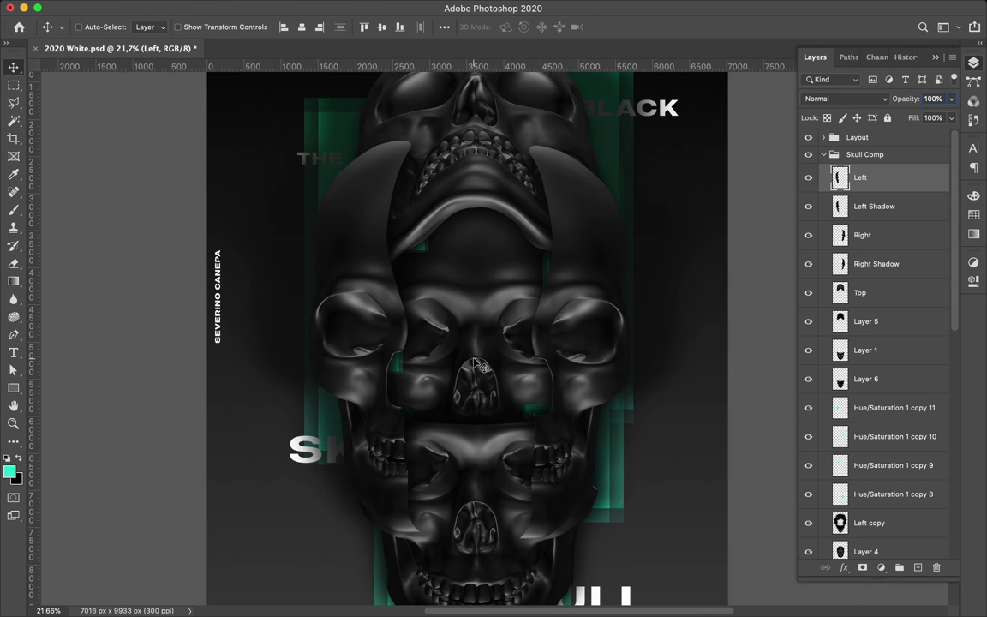
Set the gradient stops to teal and draw a rectangle across the middle skull's eyes.
key("u")
left_click(152, 26)
double_click(111, 210)
left_click(812, 210)
key("Return")
double_click(285, 210)
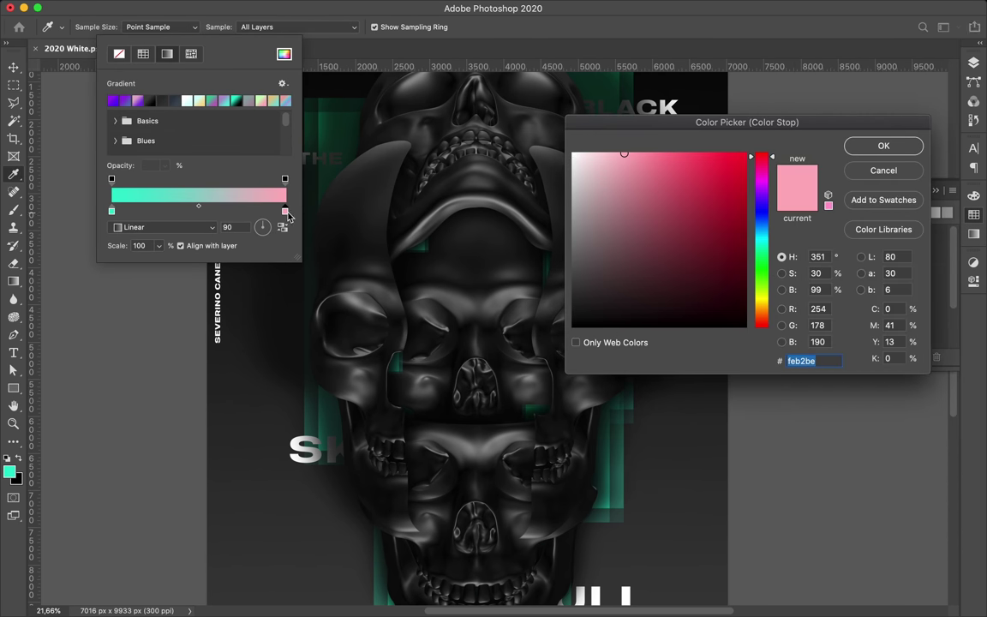
left_click_drag(728, 126, 562, 126)
left_click(823, 212)
left_click(705, 165)
left_click_drag(372, 287, 670, 395)
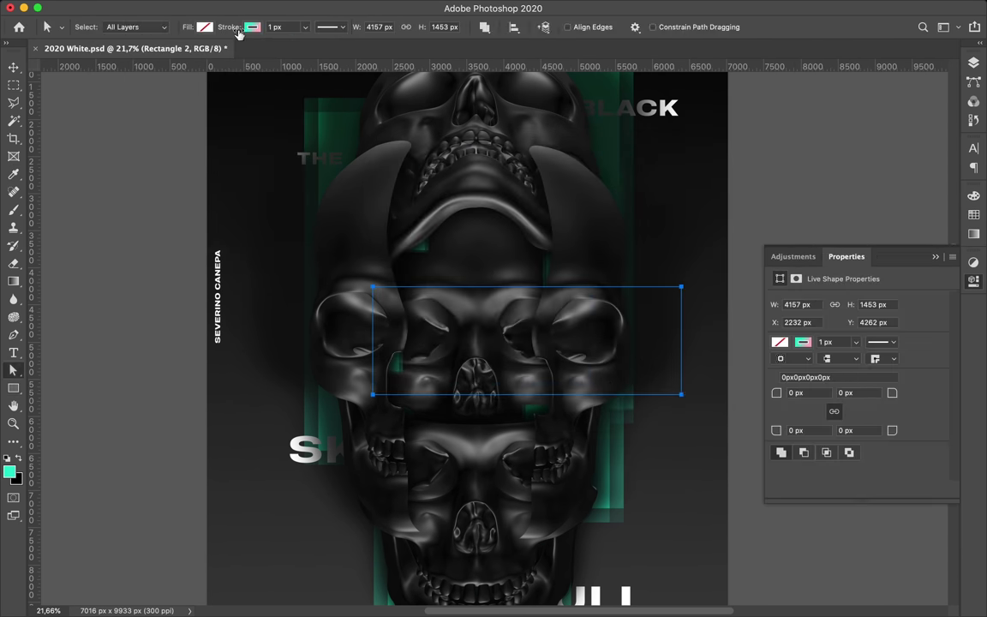
Change the pink gradient stop to teal and give the outline a 61 px thickness.
left_click(152, 26)
double_click(338, 210)
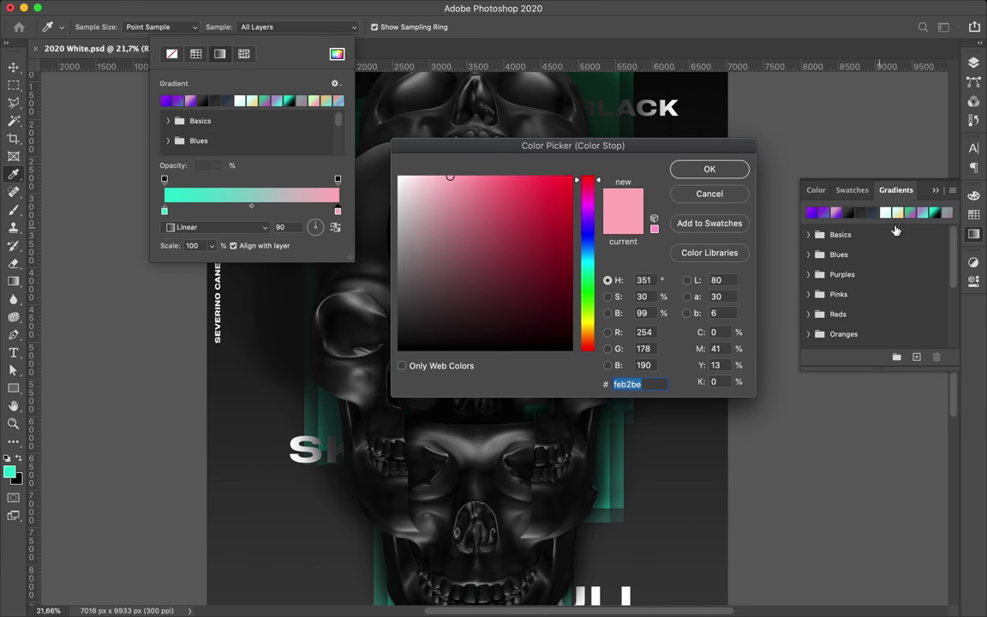
left_click(852, 189)
left_click(812, 212)
left_click(710, 169)
key("Return")
type("a61")
key("Return")
Stretch the teal rectangle's left edge further left.
key("v")
scroll(484, 276, "down", 1)
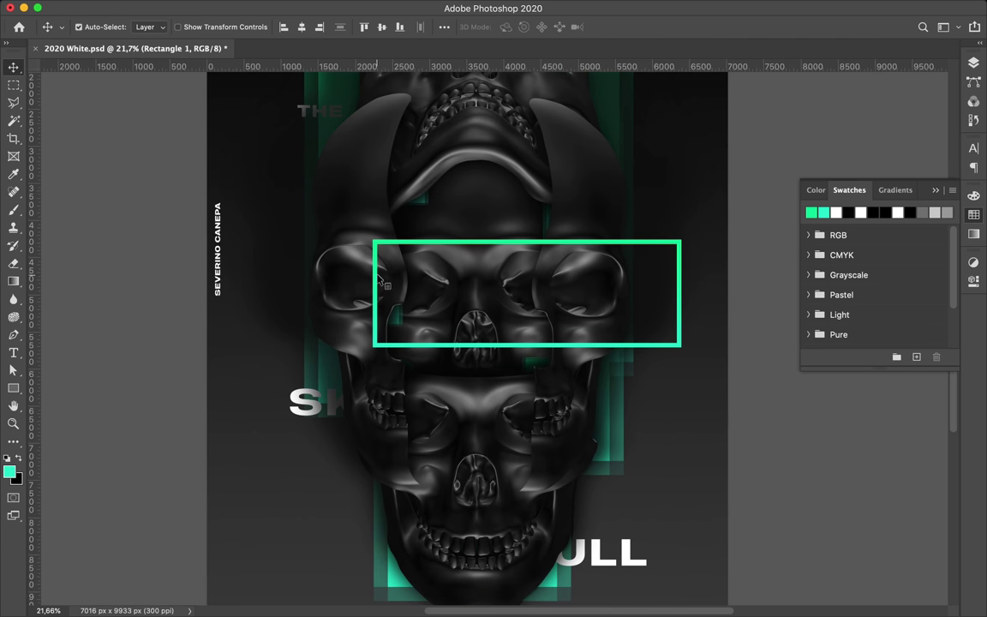
key("ctrl+t")
left_click_drag(374, 293, 271, 293)
Commit the stretch and mask Rectangle 2 black where the Left skull piece overlaps.
key("Return")
key("F7")
left_click(840, 205, "super")
left_click(864, 568)
key("ctrl+z")
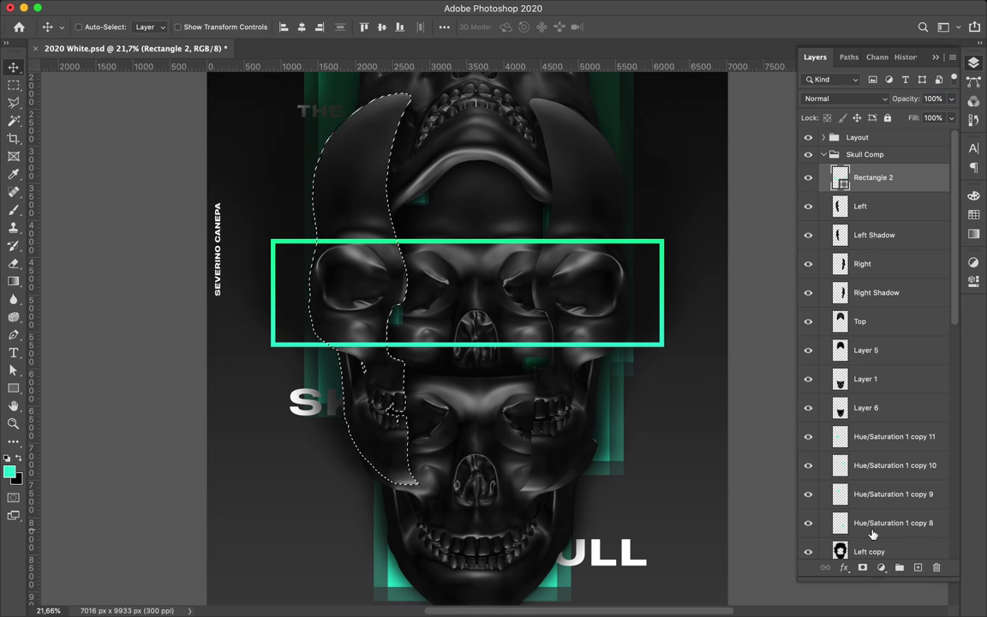
key("m")
left_click(865, 568)
key("b")
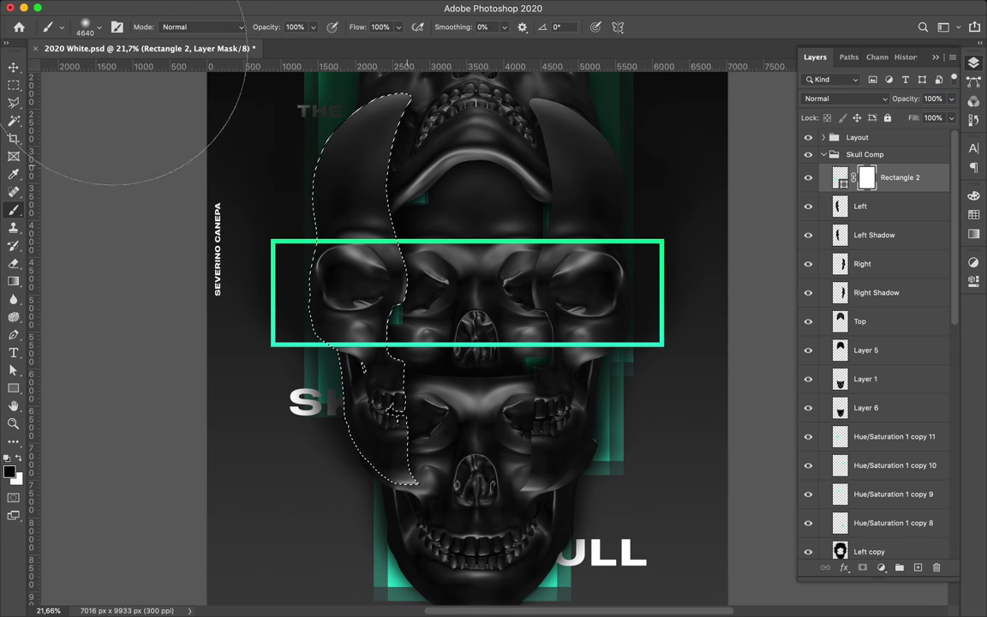
left_click(98, 27)
left_click_drag(161, 71, 151, 71)
key("Return")
key("alt+BackSpace")
Load the Right skull piece's outline as a selection on Rectangle 2's mask with black foreground.
key("v")
left_click(861, 263)
left_click(841, 263, "super")
left_click(896, 177)
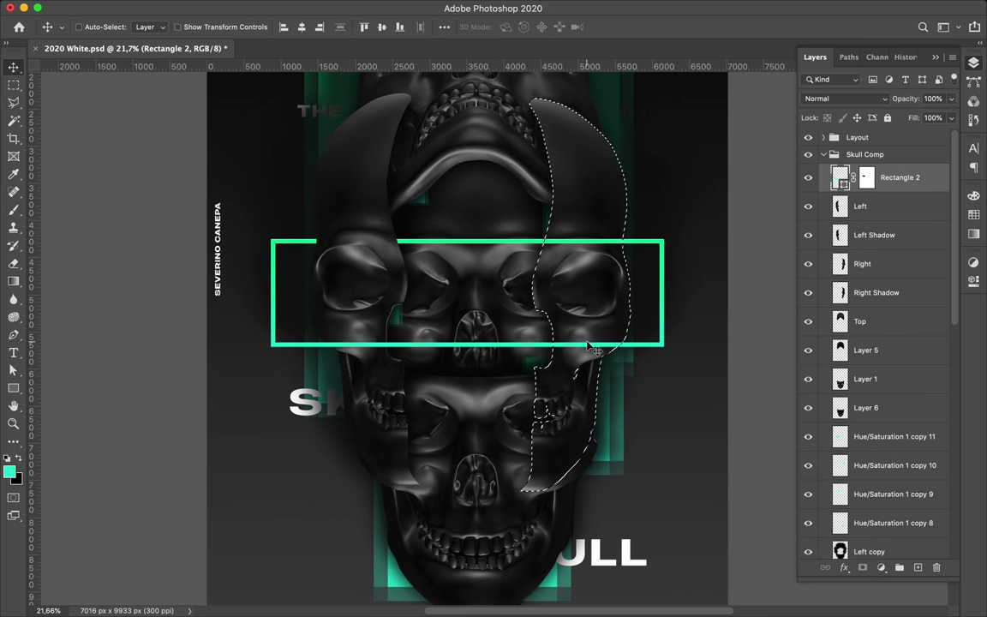
key("b")
left_click(868, 177)
key("d")
key("v")
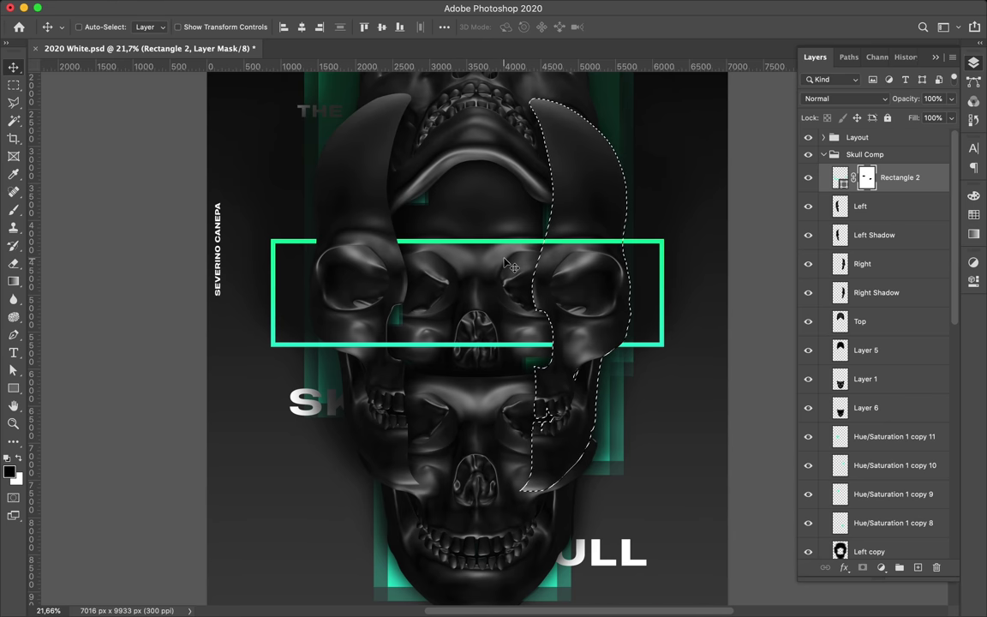
Invert the skull-piece selection, then deselect.
key("e")
key("b")
key("v")
key("ctrl+shift+i")
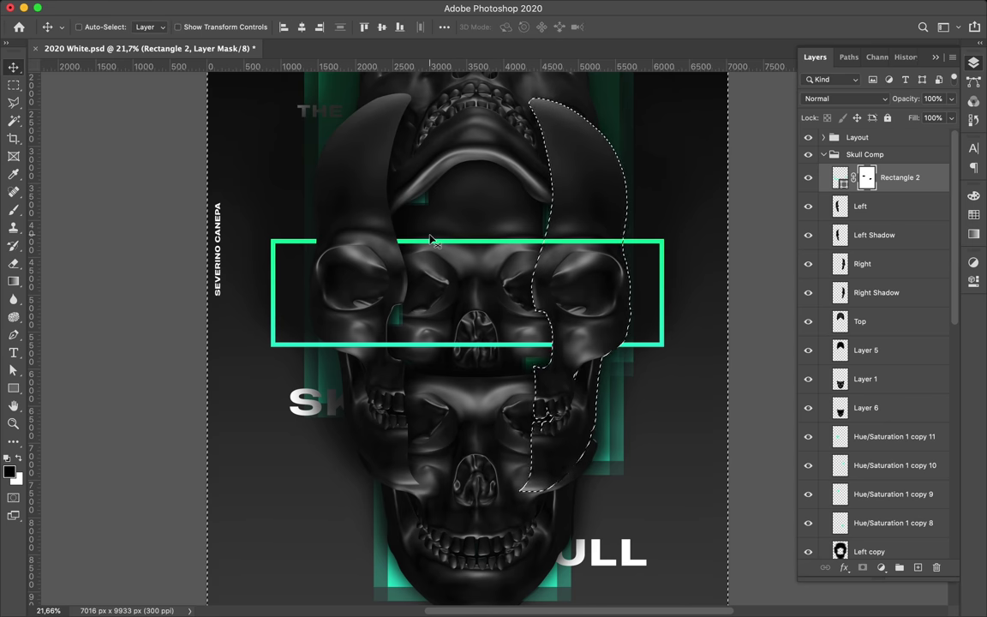
key("m")
key("ctrl+d")
scroll(463, 235, "down", 5)
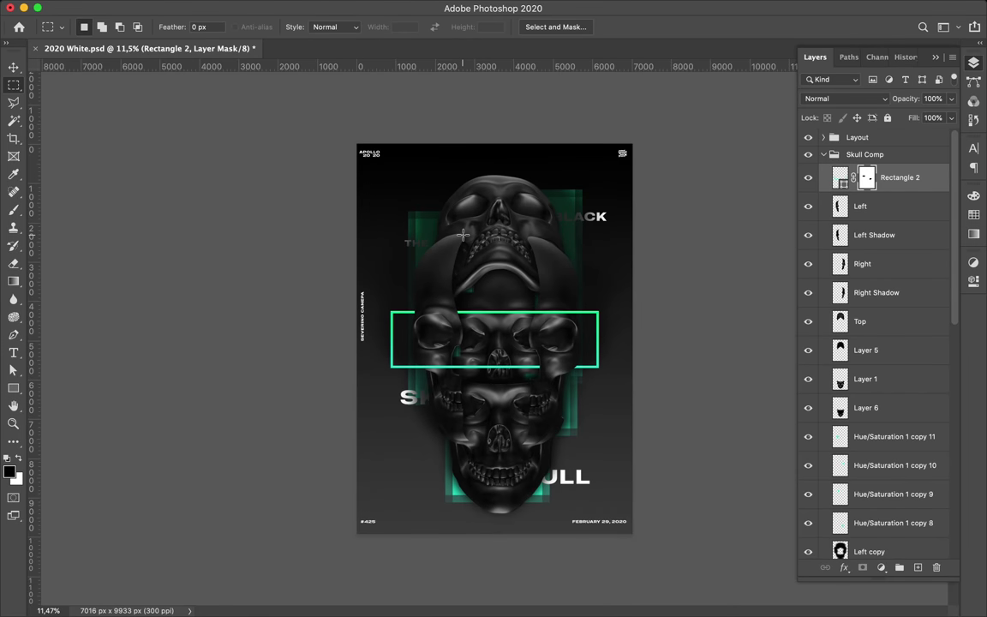
Draw Rectangle 3 around the top skull's upper left and add a layer mask to it.
key("u")
left_click_drag(389, 173, 500, 293)
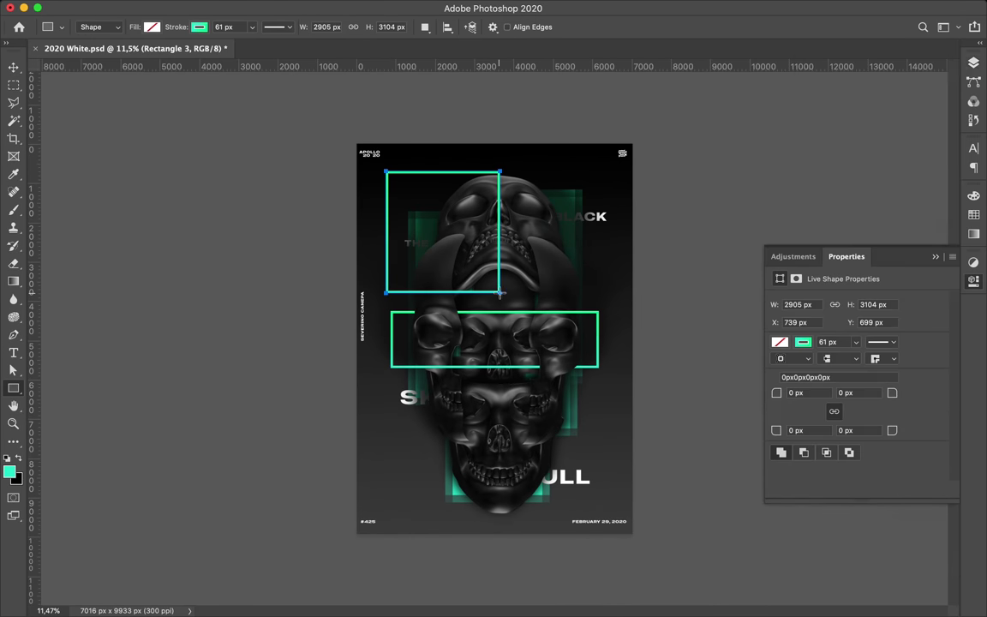
scroll(497, 217, "up", 3)
left_click(809, 353)
key("v")
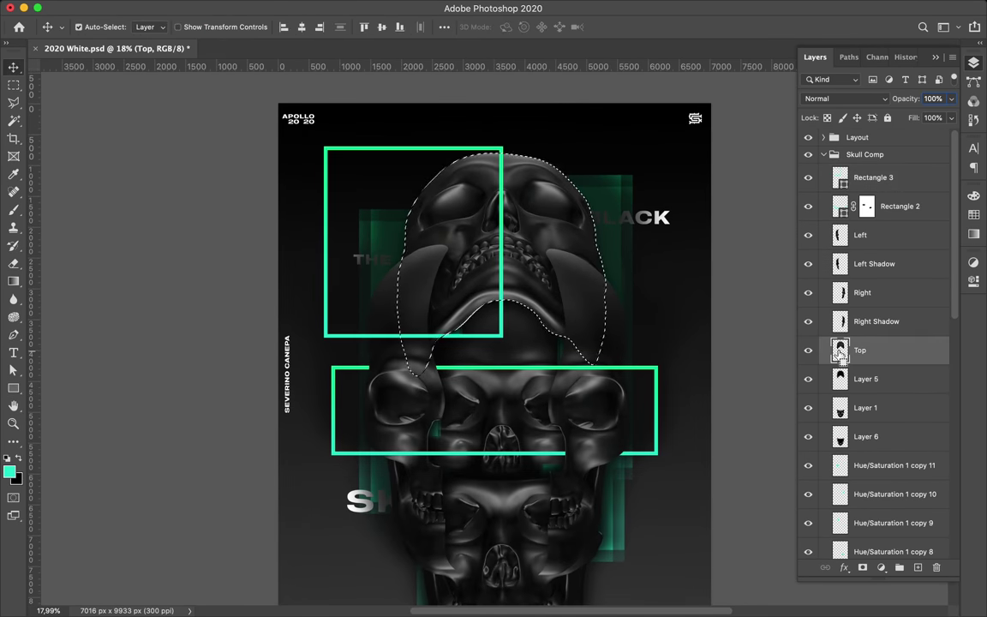
key("m")
left_click(874, 177)
left_click(863, 568)
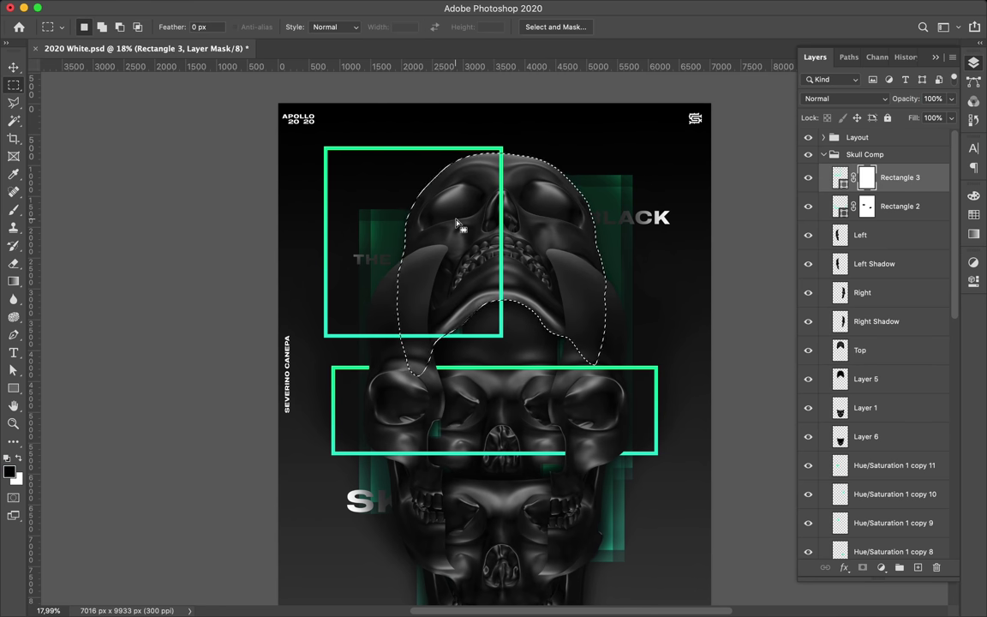
Load the Left skull piece's outline as a selection, with colours reset to black and white.
key("b")
key("alt+BackSpace")
key("v")
left_click(883, 235)
left_click(840, 235, "super")
key("e")
key("b")
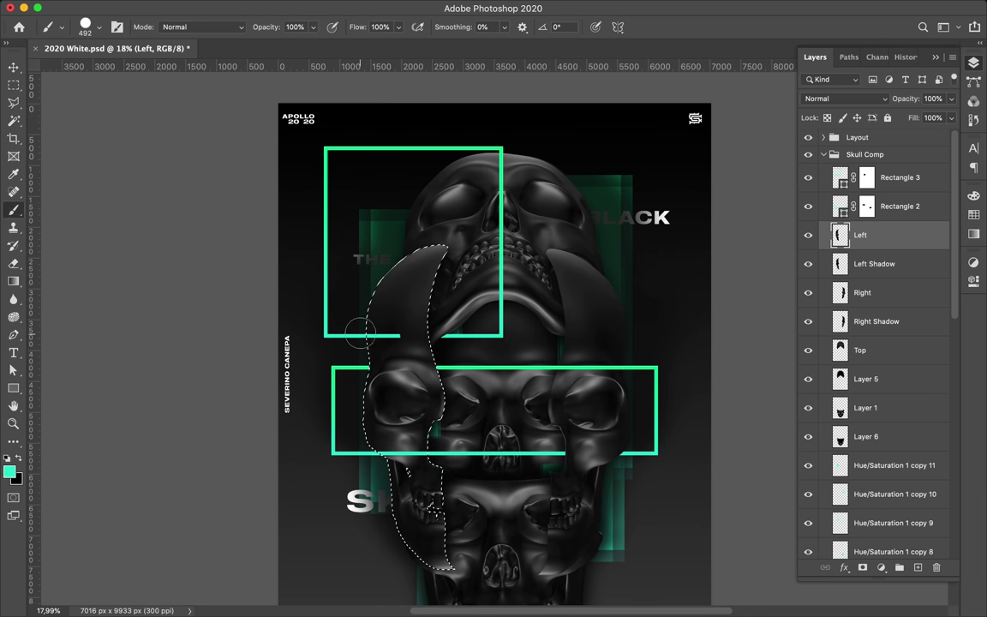
key("alt+bracketright")
key("alt+bracketright")
key("d")
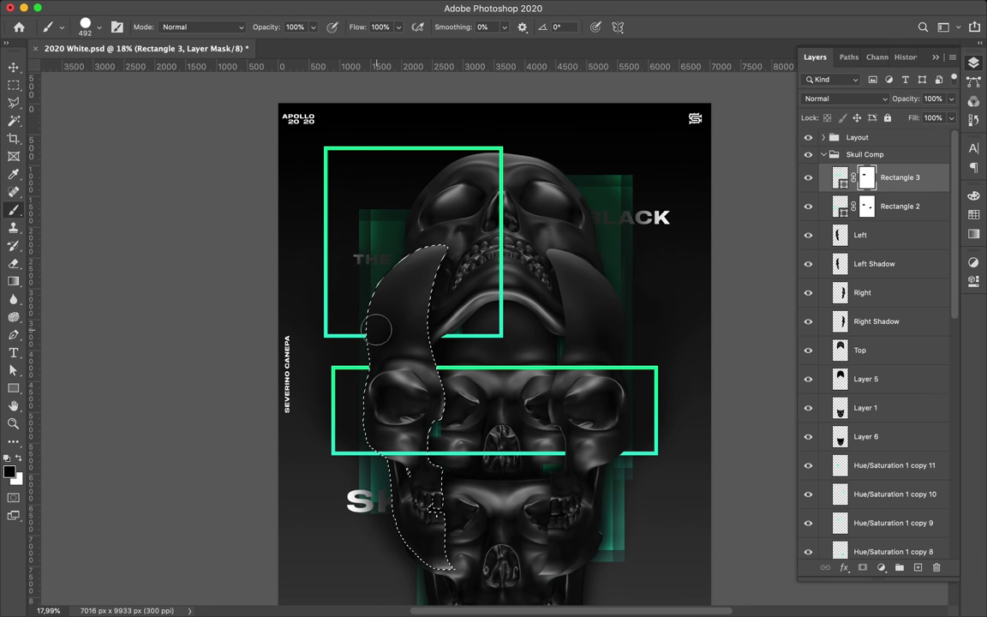
key("v")
Fill the Top skull's outline with black on Rectangle 3's mask to hide the overlap.
left_click(859, 349)
left_click(840, 350, "super")
key("b")
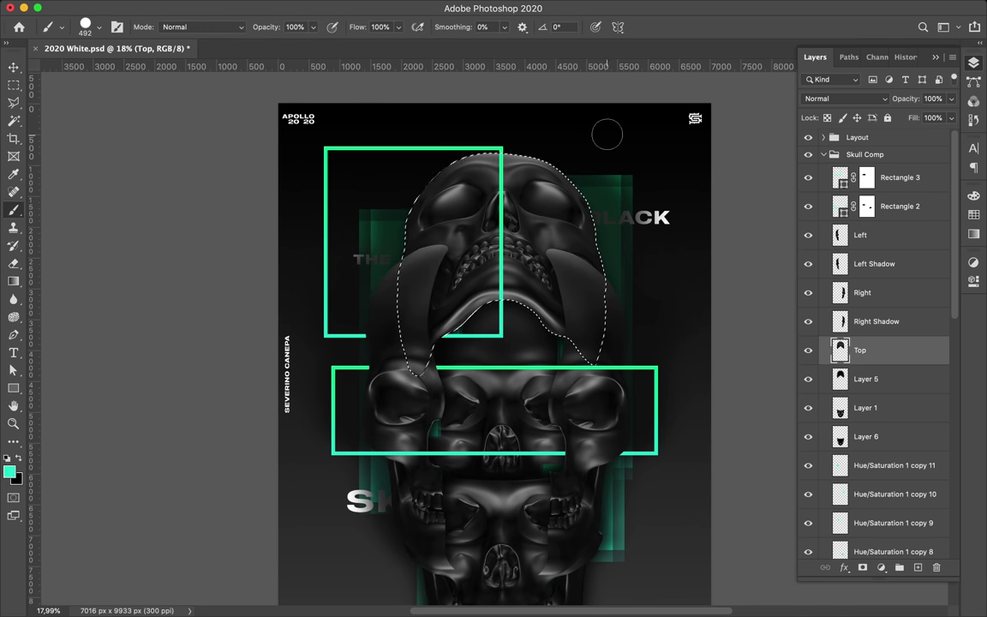
left_click(867, 178)
key("d")
key("alt+BackSpace")
key("v")
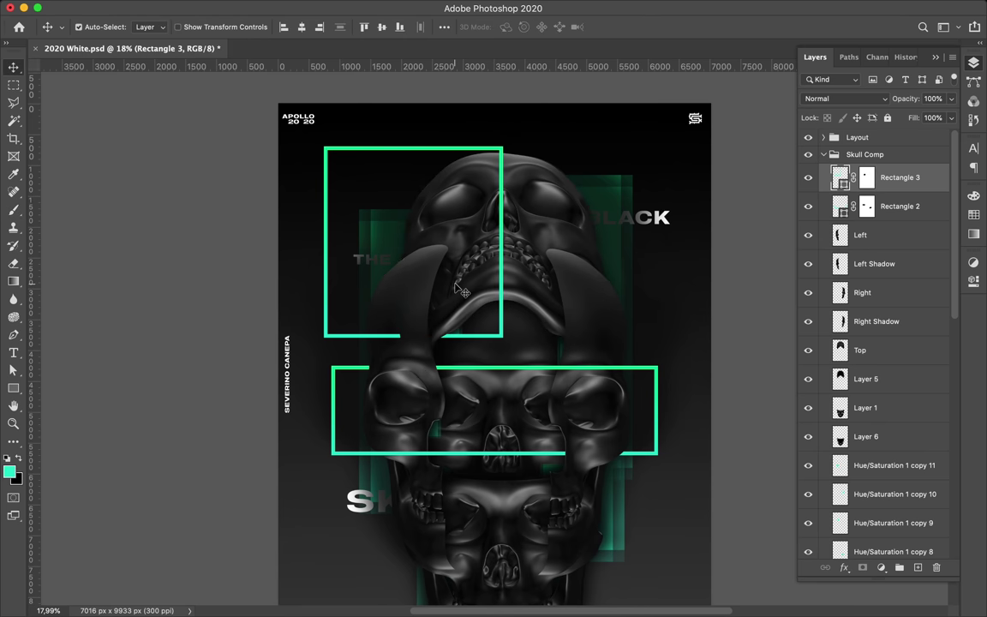
key("b")
key("super+backslash")
key("d")
key("alt+BackSpace")
key("v")
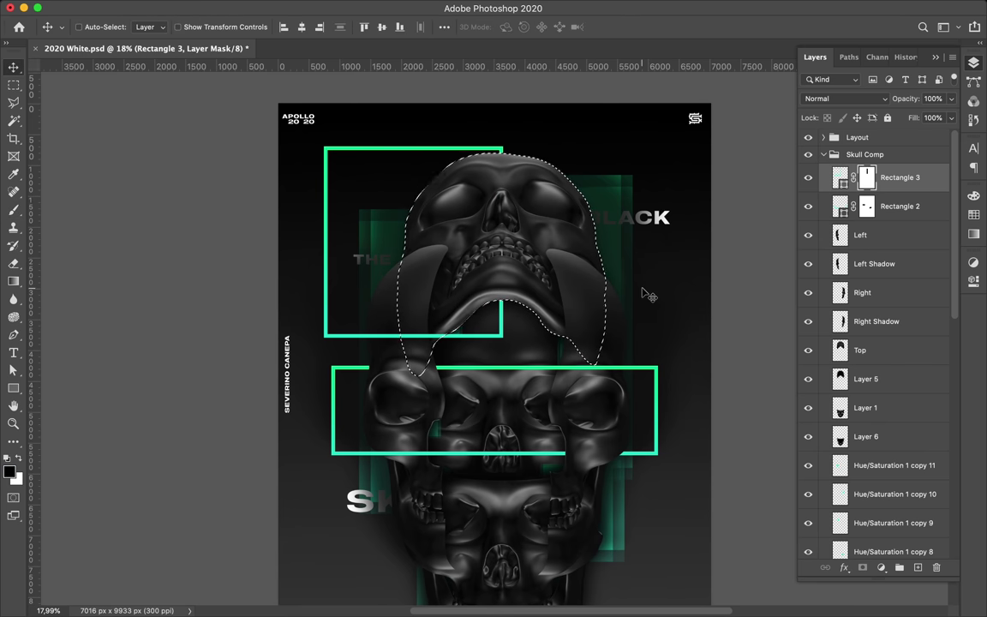
Clear the selection, leaving Rectangle 3 tucked behind the Left and Top pieces.
key("b")
key("m")
key("super+d")
scroll(495, 338, "down", 1)
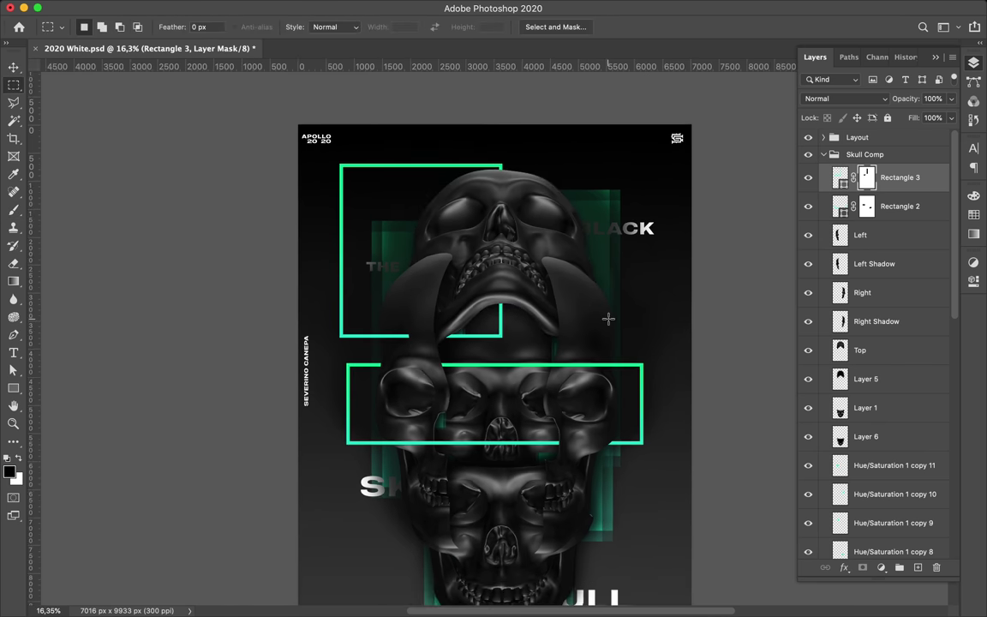
key("b")
key("m")
scroll(585, 399, "down", 5)
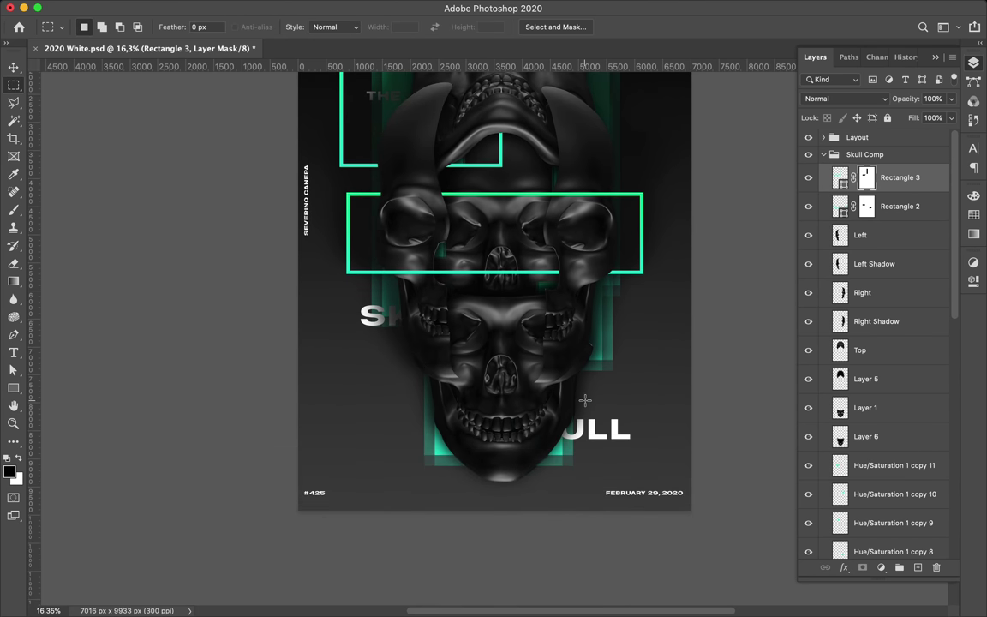
Draw Rectangle 4 across the lower skull and bring up the Layers panel.
key("u")
left_click_drag(623, 402, 622, 402)
key("v")
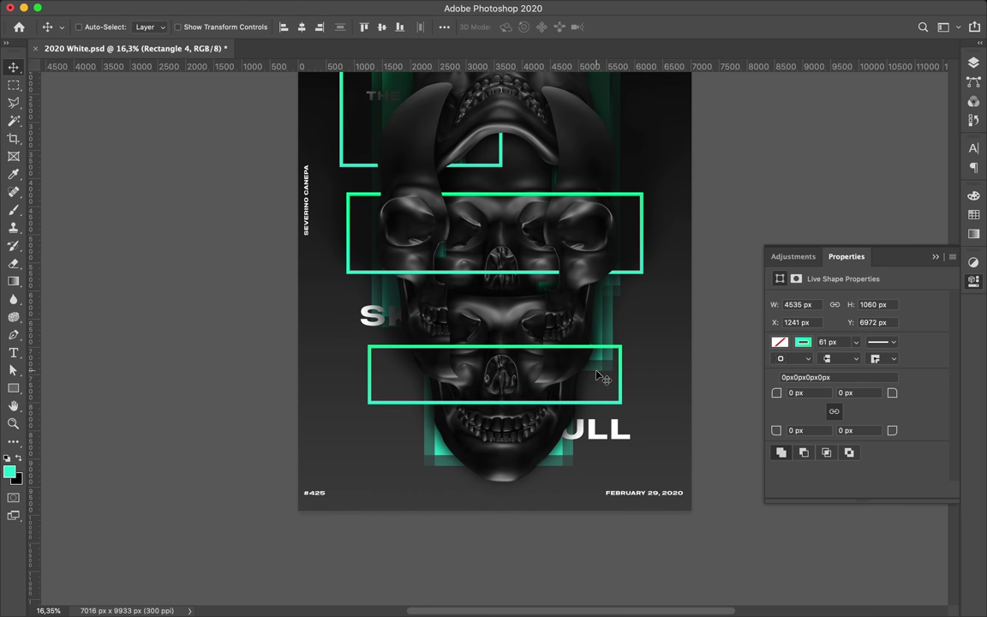
scroll(532, 365, "up", 3)
left_click(561, 366, "ctrl")
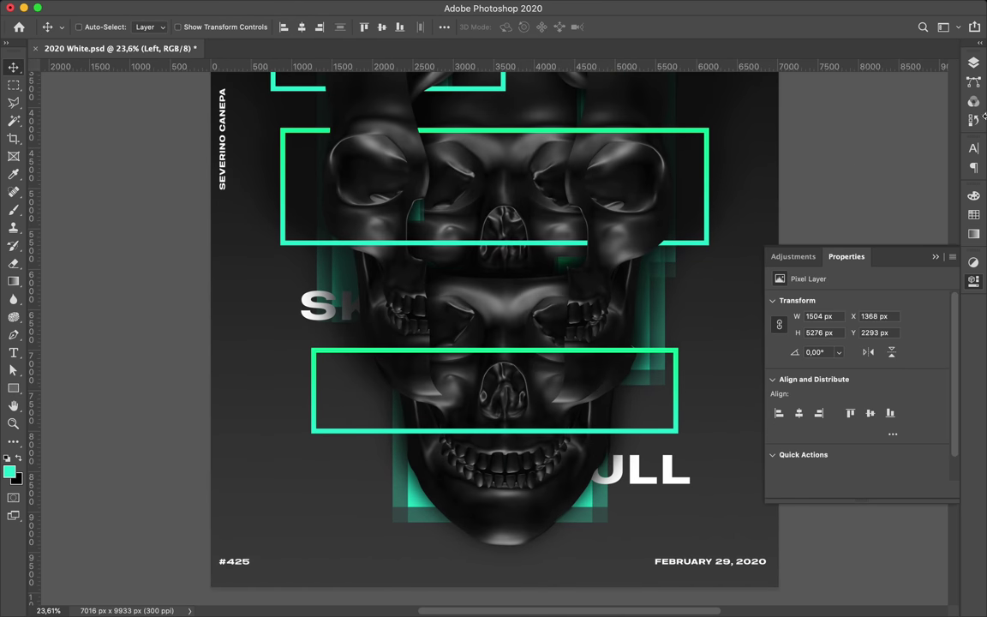
key("F7")
Load the Layer 1, Left Shadow and Right skull pieces as selections for Rectangle 4's mask.
left_click(893, 180)
left_click(866, 436)
left_click(840, 436, "ctrl")
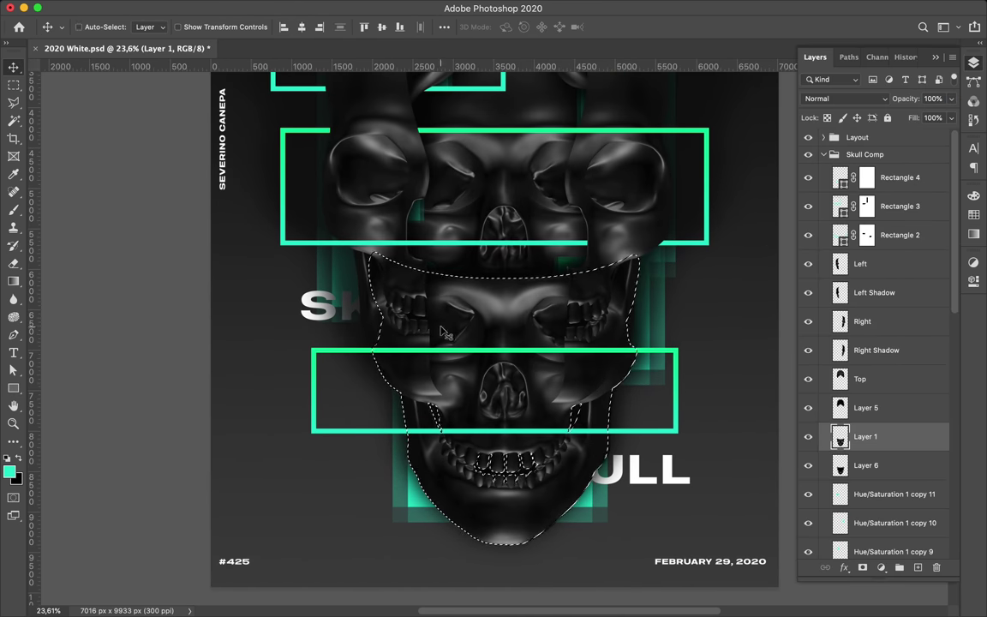
left_click(874, 292)
left_click(840, 292, "ctrl")
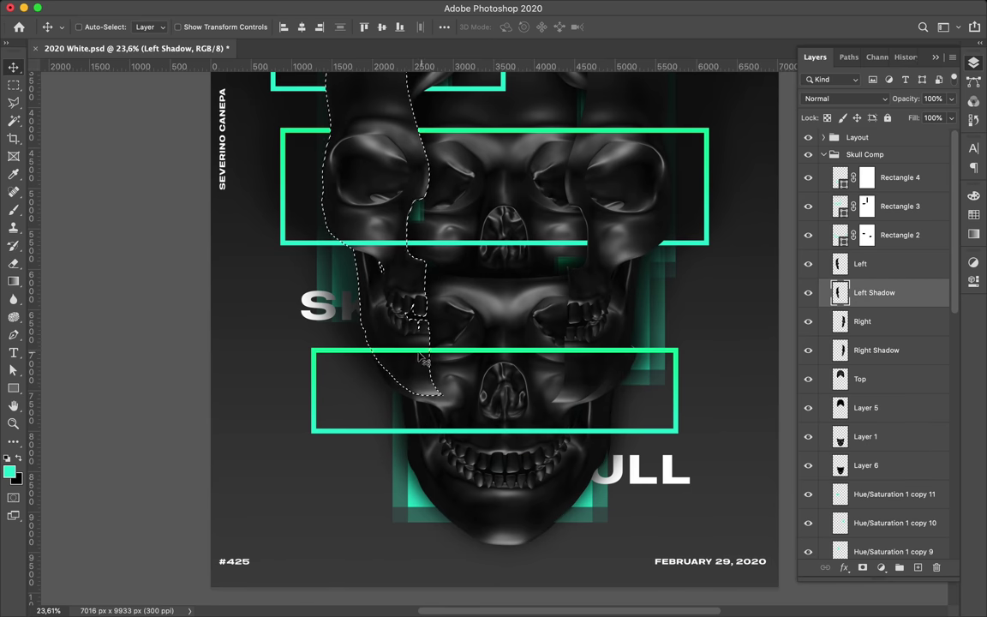
key("b")
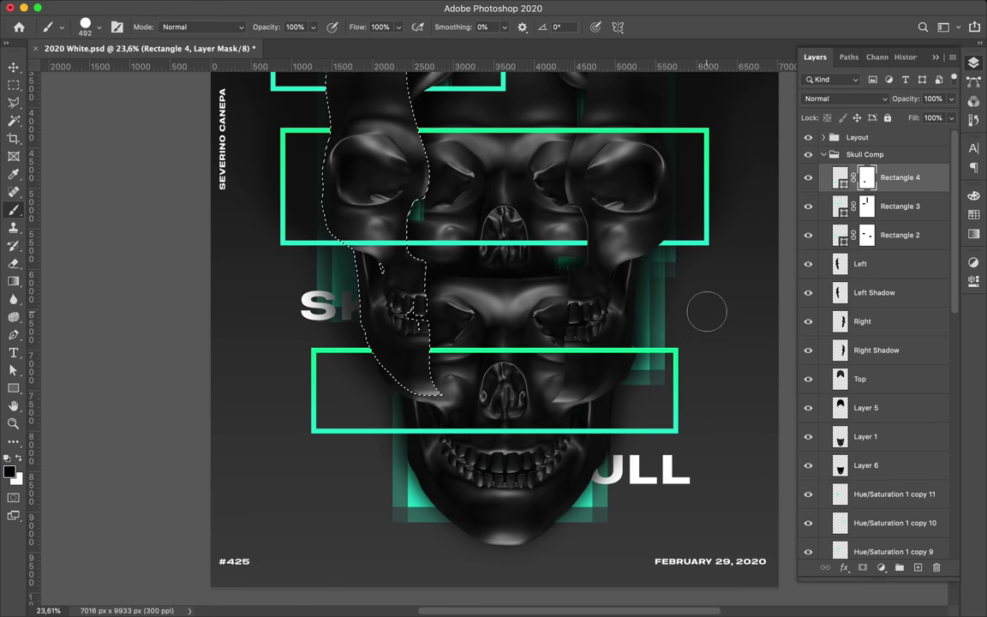
left_click(600, 317, "ctrl")
left_click(840, 322, "ctrl")
key("e")
key("b")
Hide Rectangle 4 inside the Layer 1 skull piece on its layer mask.
left_click(867, 178)
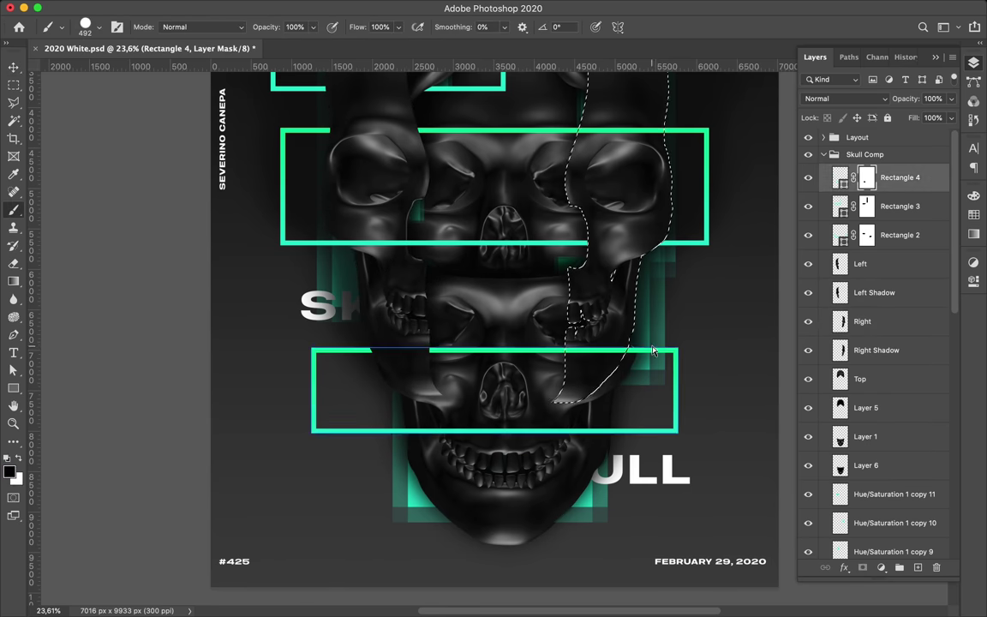
key("v")
left_click(866, 436)
left_click(840, 436, "ctrl")
left_click(867, 178)
key("b")
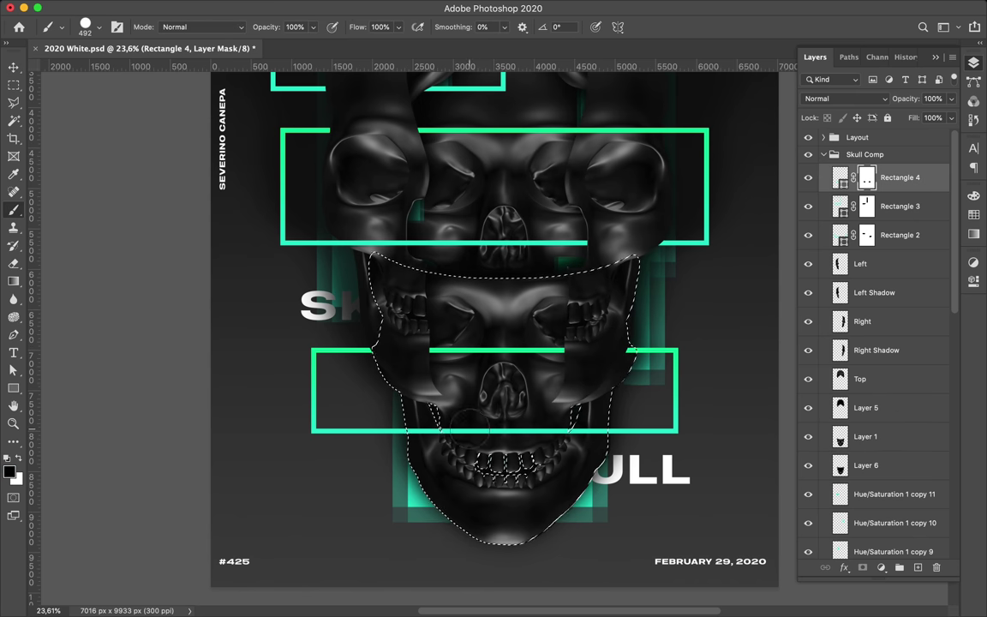
key("Delete")
key("a")
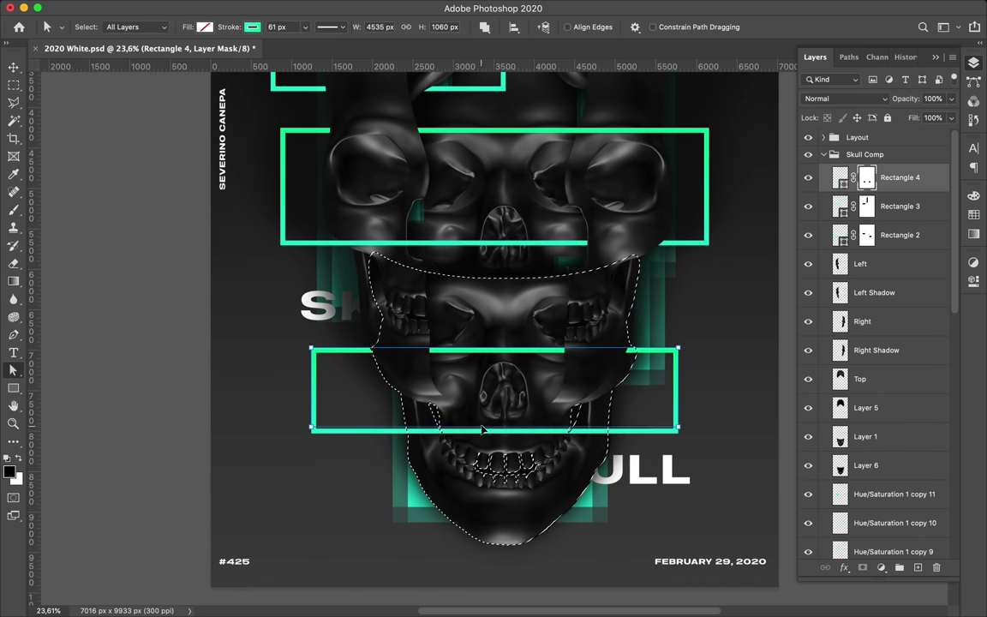
key("e")
key("b")
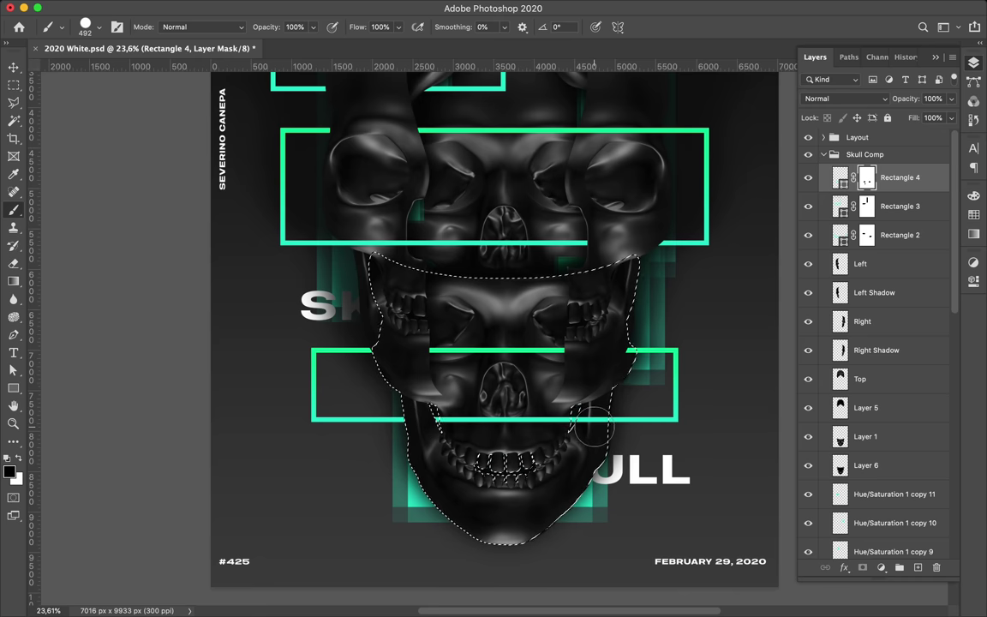
Clear the selection and move Rectangle 4 below Rectangle 2 in the layer stack.
key("m")
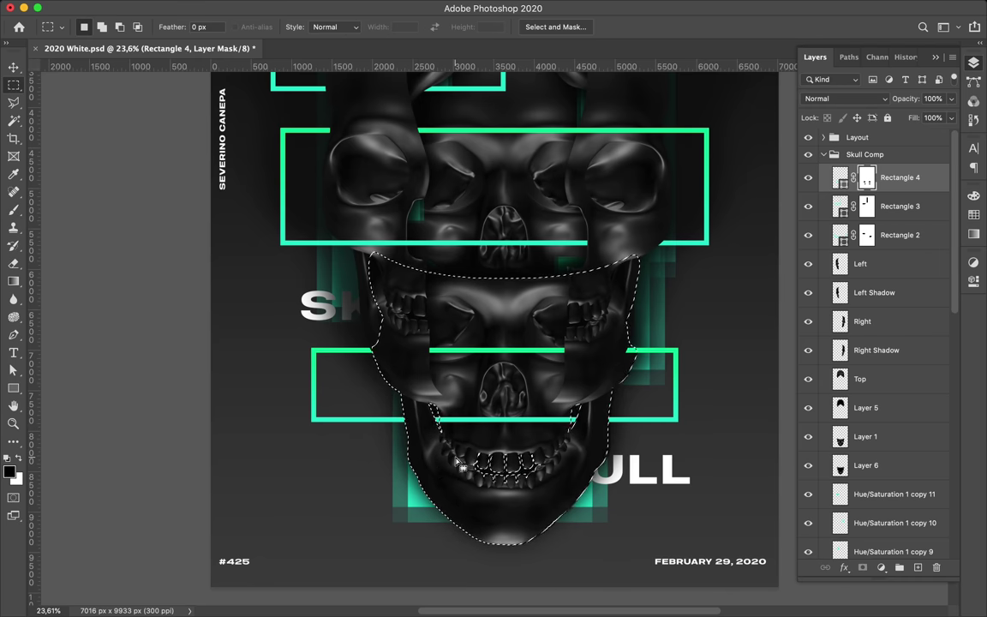
scroll(478, 482, "up", 3)
key("ctrl+d")
key("v")
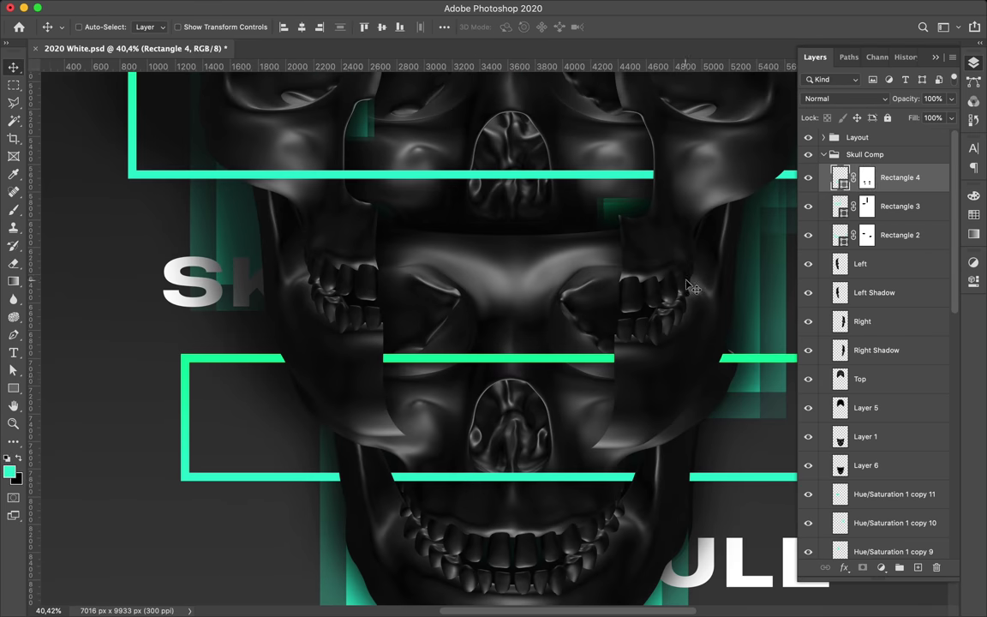
scroll(685, 308, "down", 1)
mouse_move(900, 178)
left_mouse_down()
mouse_move(897, 415)
mouse_move(898, 225)
left_mouse_up()
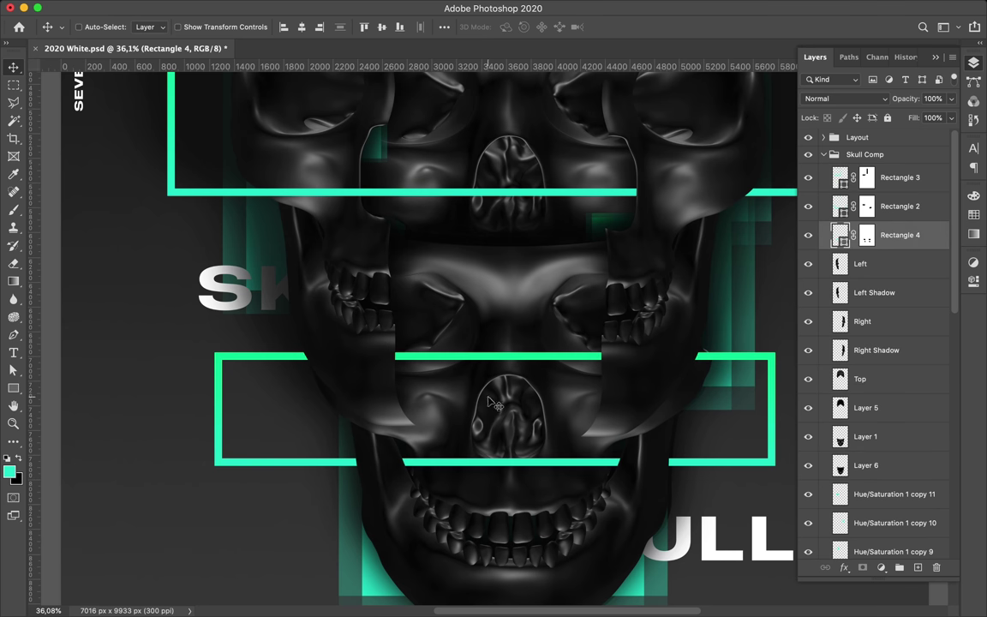
Create Layer 10 and set the gradient's left colour stop to dark.
key("ctrl+shift+alt+n")
key("m")
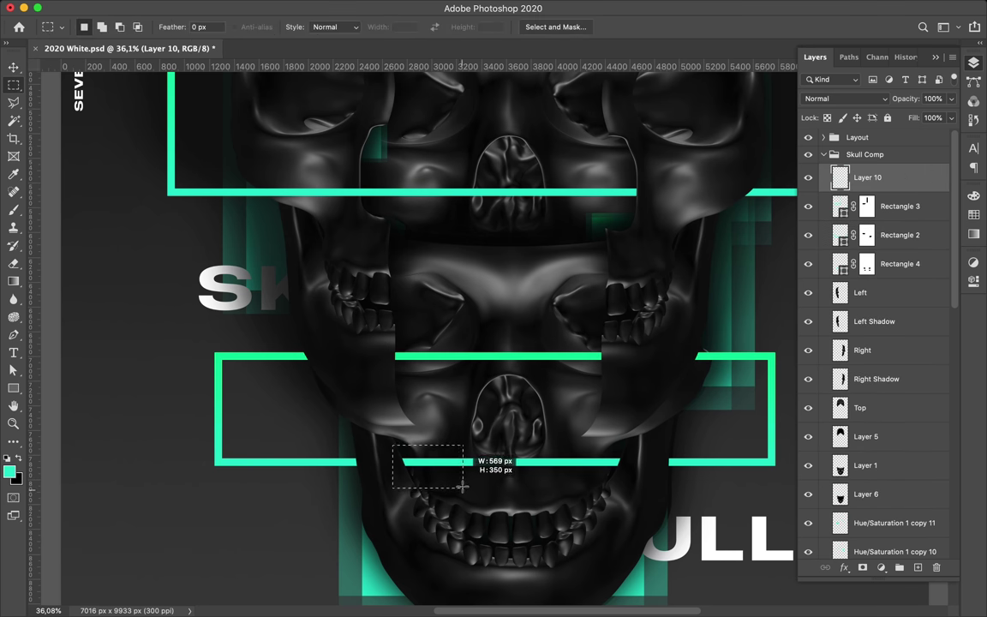
left_click(530, 365)
left_click(592, 425)
left_click(477, 314)
key("Return")
Make the gradient's right stop black at 0% opacity for a black-to-transparent gradient.
double_click(794, 365)
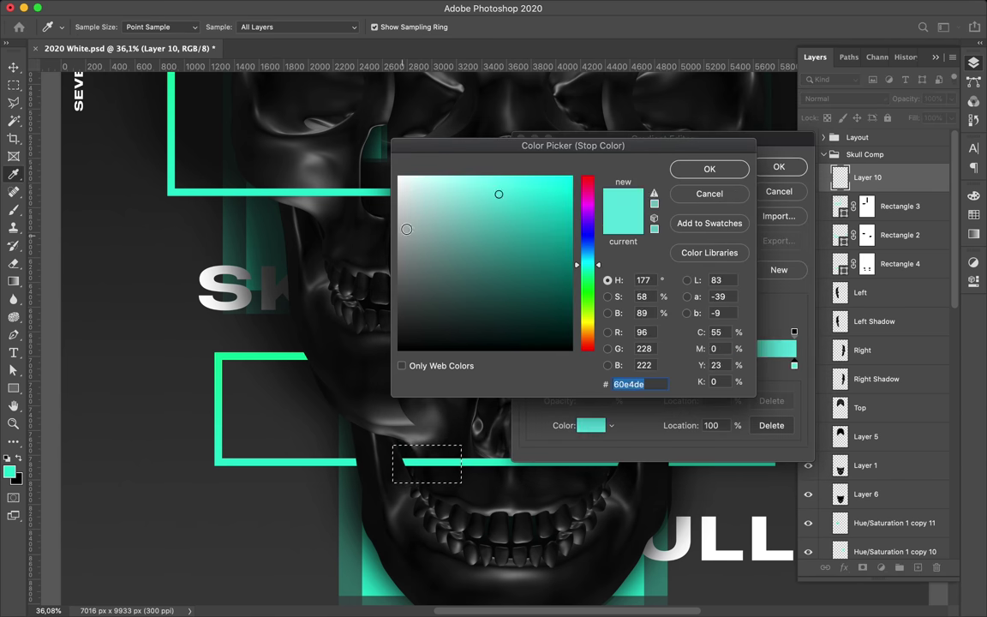
left_click_drag(407, 229, 398, 176)
left_click(701, 170)
double_click(793, 367)
left_click(701, 169)
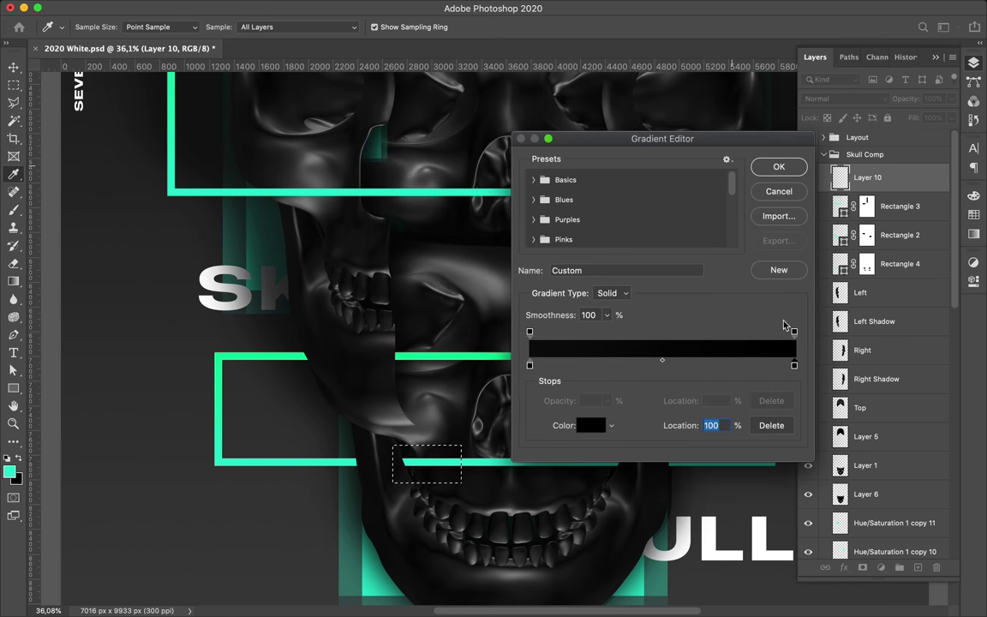
left_click(794, 331)
left_click(607, 401)
left_click_drag(610, 417, 544, 418)
key("Return")
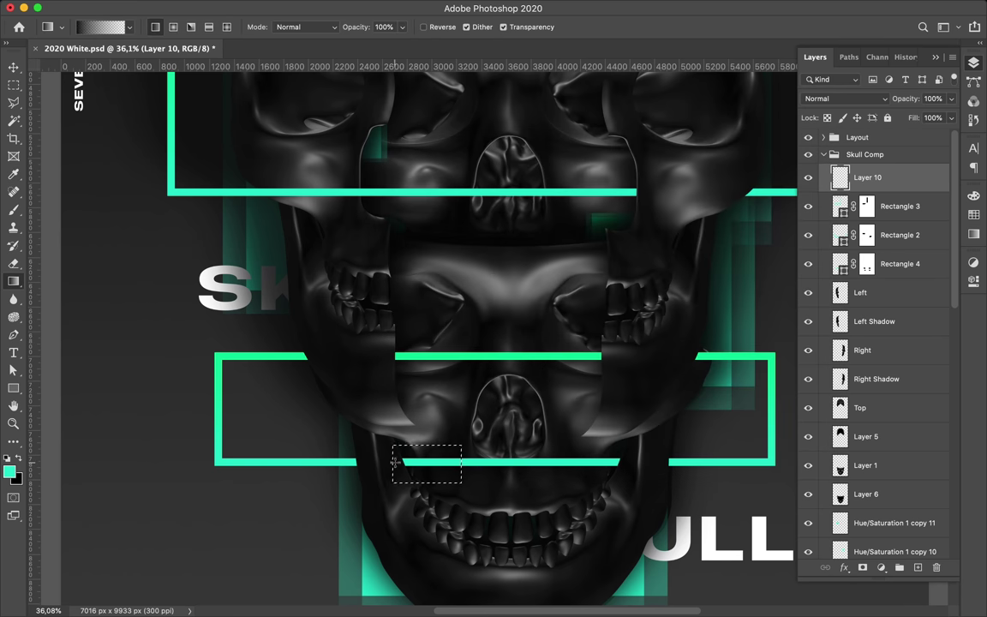
Move Layer 10 down to Rectangle 4 and clip it to Rectangle 4.
key("v")
mouse_move(853, 177)
left_mouse_down()
mouse_move(868, 205)
mouse_move(899, 212)
mouse_move(919, 238)
left_mouse_up()
key("ctrl+alt+g")
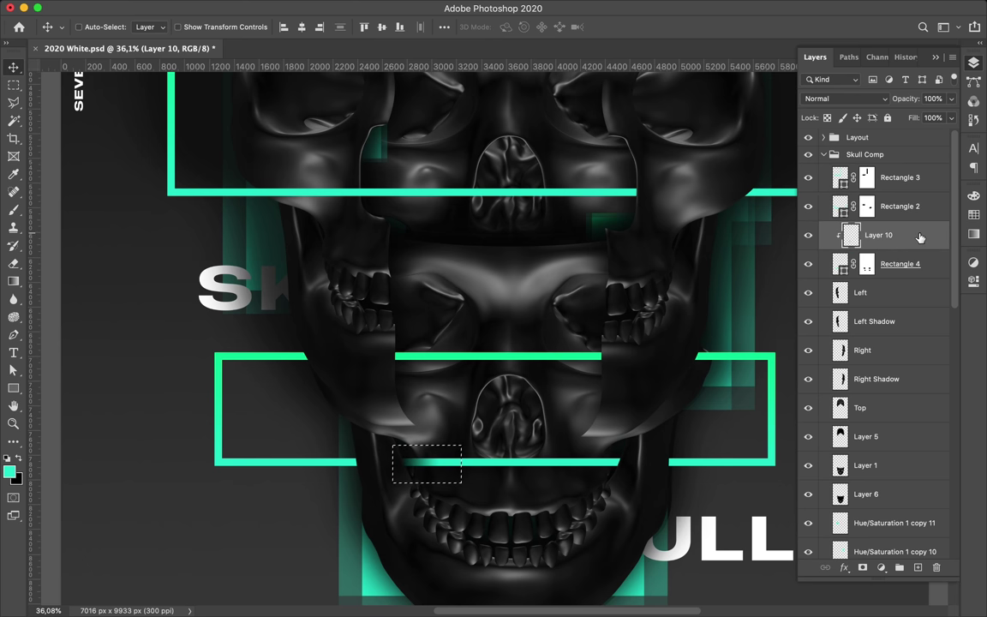
Shade Rectangle 4 with gradient fades where it meets the skull and along its top edge.
key("m")
left_click_drag(628, 443, 573, 484)
key("g")
key("v")
key("m")
left_click_drag(386, 343, 454, 374)
key("g")
key("v")
Add a gradient fade on the left side of Rectangle 4.
key("m")
left_click_drag(553, 374, 606, 339)
key("g")
key("v")
key("m")
left_click_drag(276, 325, 342, 376)
key("g")
Add gradient fades along Rectangle 4's bottom edge, its right end, and right edge.
key("m")
left_click_drag(303, 444, 368, 480)
key("g")
key("m")
left_click_drag(654, 446, 721, 484)
key("g")
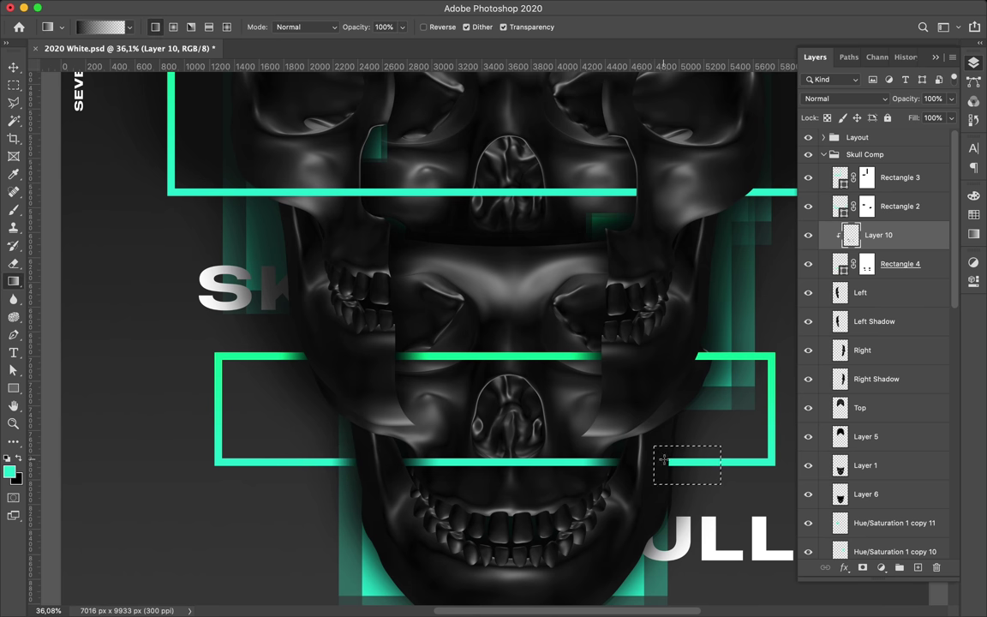
key("m")
left_click_drag(683, 344, 735, 372)
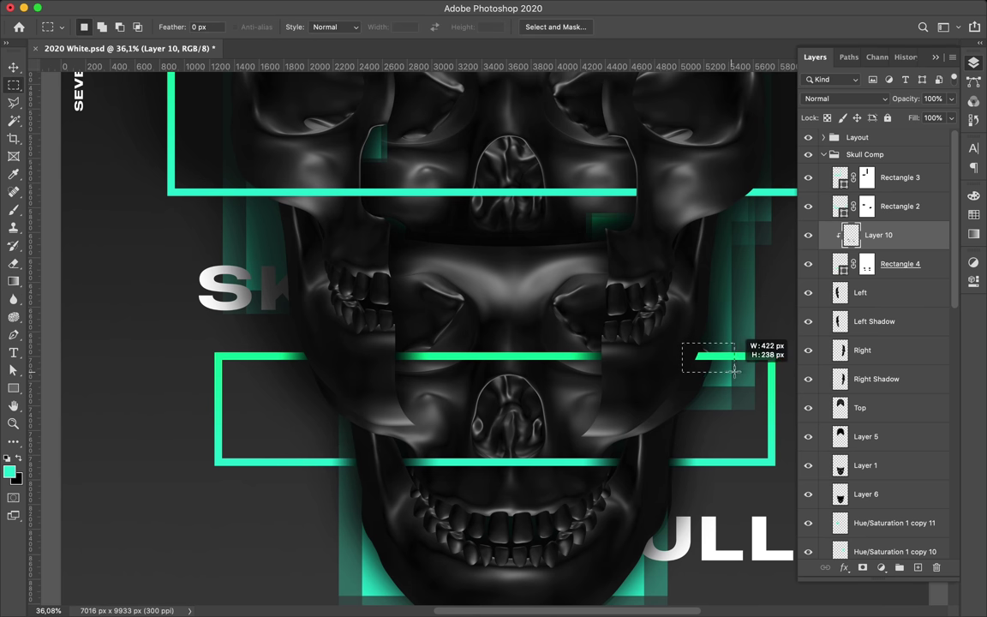
key("g")
key("v")
scroll(565, 358, "up", 5)
left_click(900, 205)
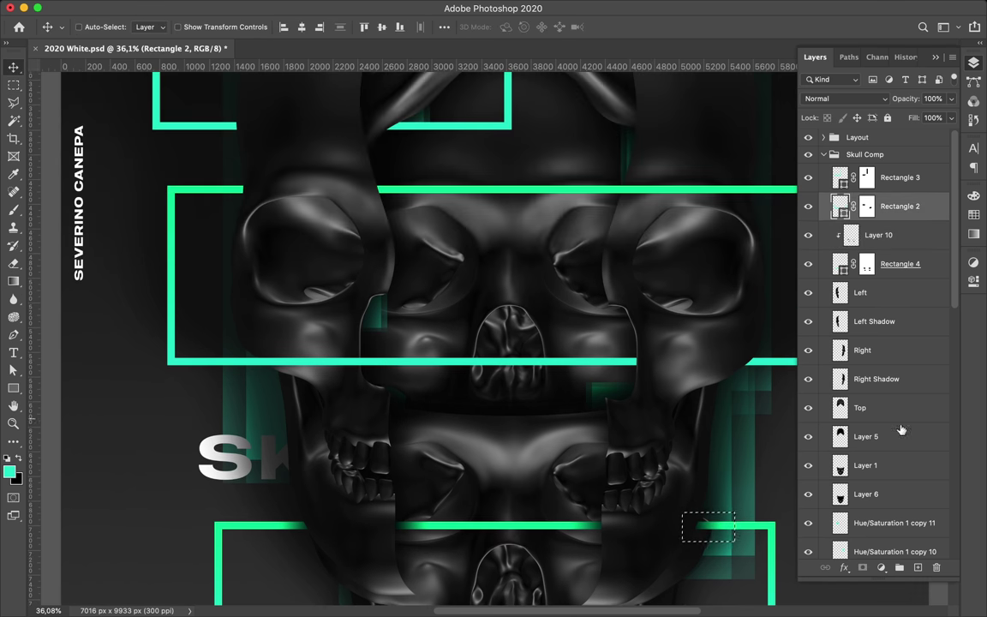
Add Layer 11 clipped to Rectangle 2 and gradient-shade where the middle rectangle meets the skull.
left_click(918, 567)
key("m")
mouse_move(659, 335)
left_mouse_down()
mouse_move(560, 386)
mouse_move(641, 359)
left_mouse_up()
key("g")
key("v")
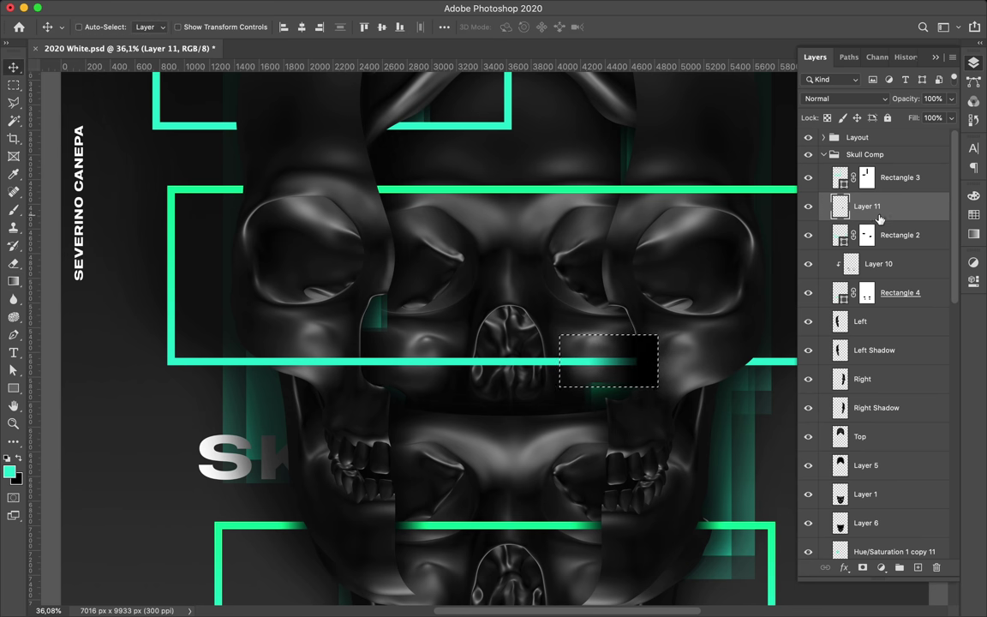
key("ctrl+alt+g")
key("m")
left_click(455, 215)
left_click_drag(455, 214, 349, 172)
key("g")
left_click_drag(363, 189, 420, 189)
Fade the middle rectangle's left side, another overlap and the spot near the top skull's jaw.
key("m")
left_click_drag(261, 215, 192, 166)
key("g")
key("m")
scroll(568, 356, "right", 5)
left_click_drag(640, 418, 507, 348)
key("g")
scroll(556, 310, "down", 2)
key("m")
left_click_drag(332, 244, 426, 307)
key("g")
Add Layer 12 clipped to Rectangle 3 and shade the area near the skull's mouth.
left_click(873, 177)
key("ctrl+shift+alt+n")
left_click_drag(348, 275, 420, 249)
key("ctrl+z")
key("m")
left_click_drag(434, 206, 506, 262)
key("g")
key("v")
Shade the top rectangle's corner and upper edge with fading gradients.
key("m")
key("ctrl+d")
left_click_drag(201, 302, 265, 238)
key("g")
scroll(212, 261, "up", 5)
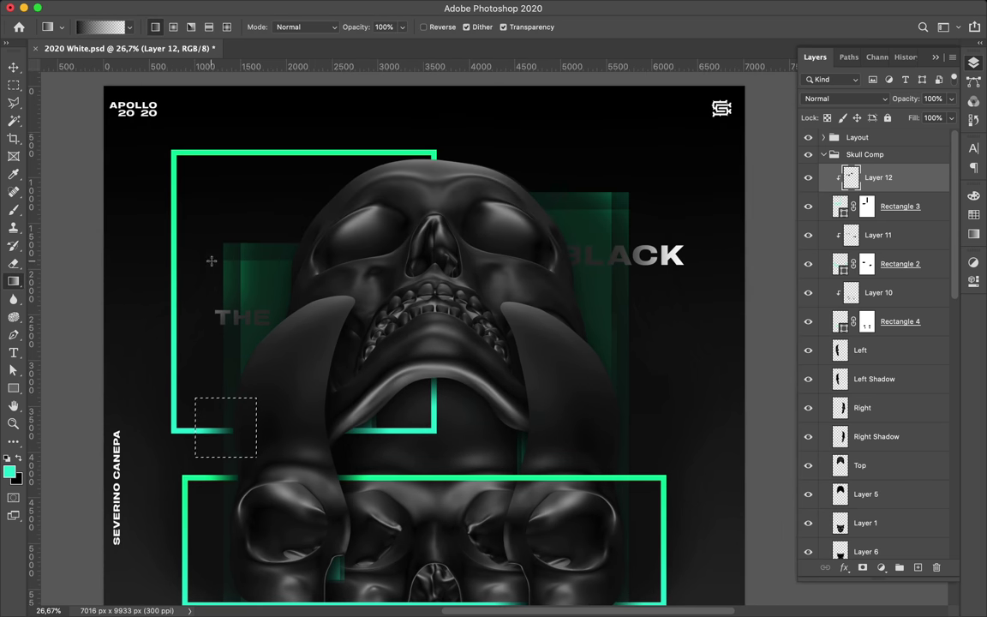
key("m")
left_click_drag(408, 138, 483, 205)
key("g")
key("v")
Save the poster with Cmd+S.
scroll(491, 223, "down", 4)
key("ctrl+s")
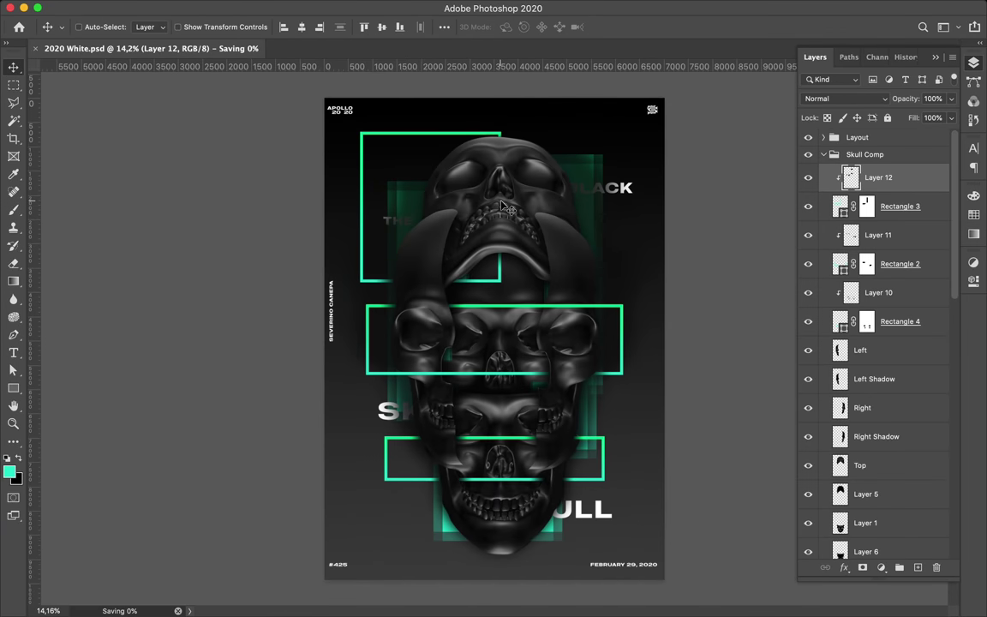
left_click(786, 6)
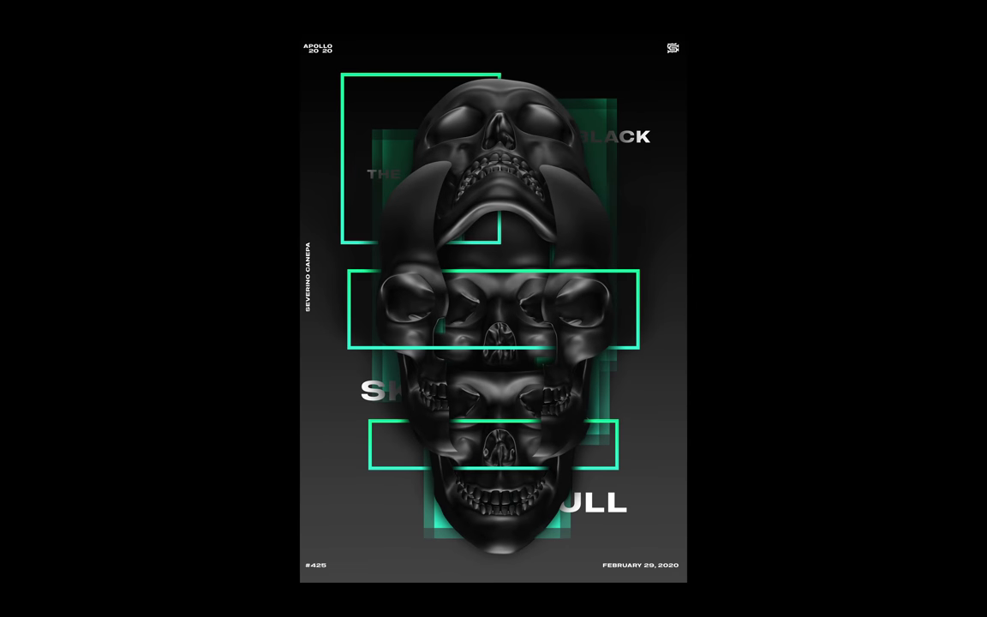